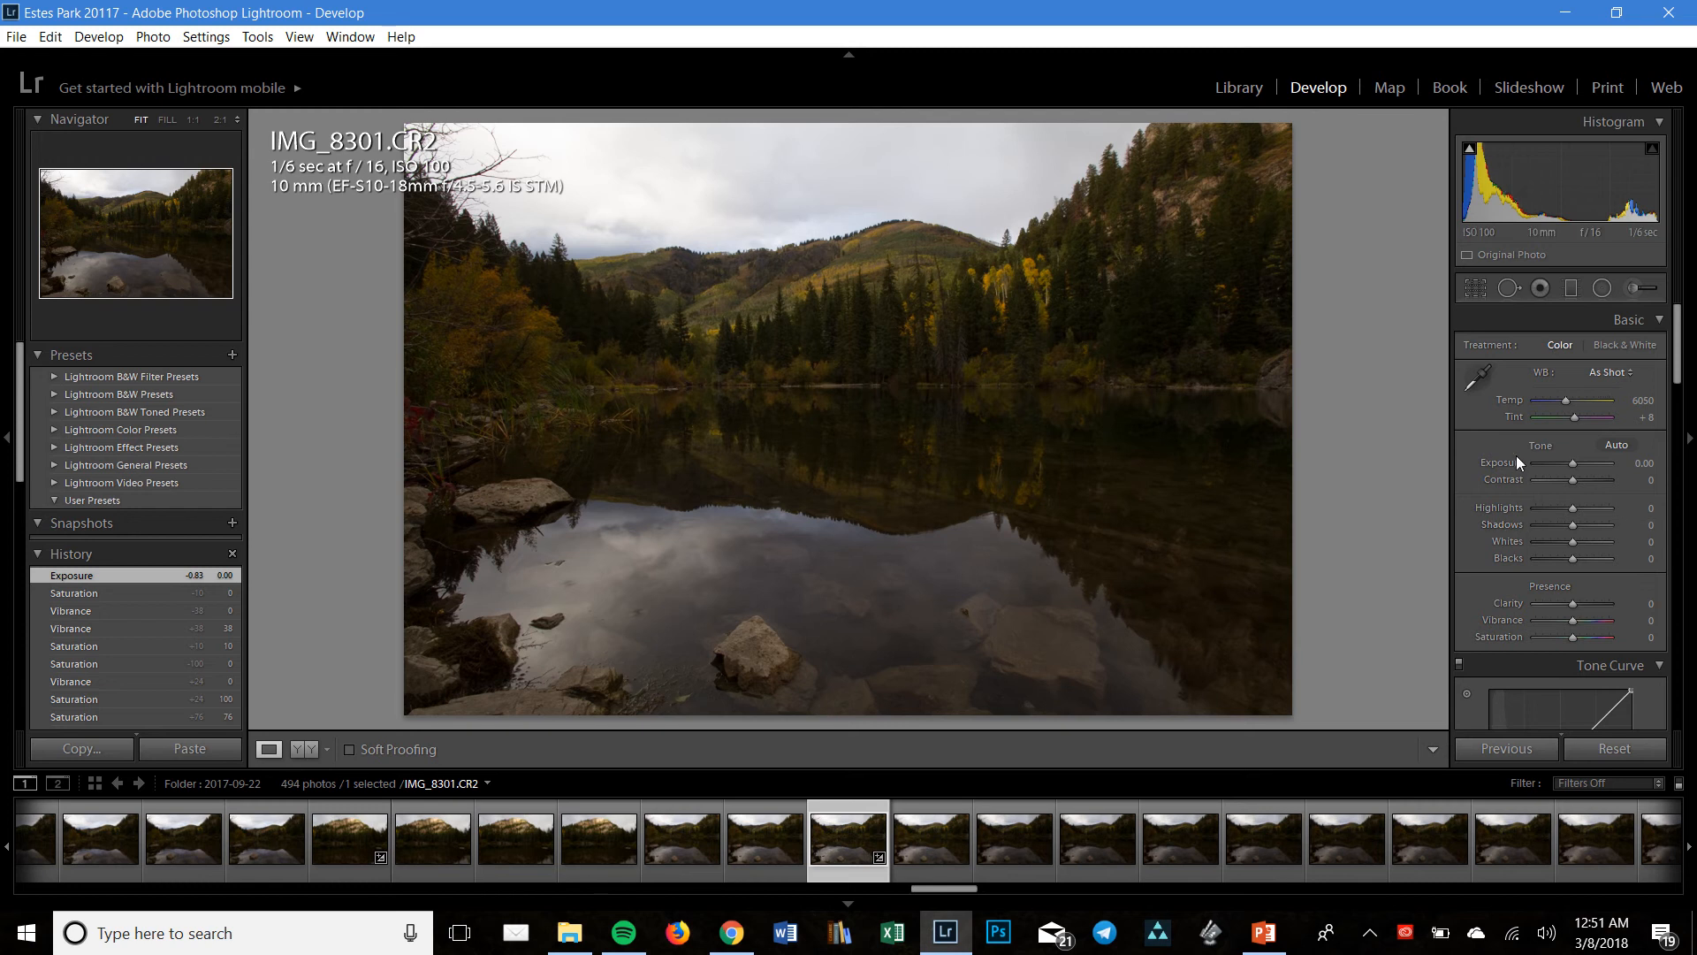
pyautogui.scroll(-15, 1529, 539)
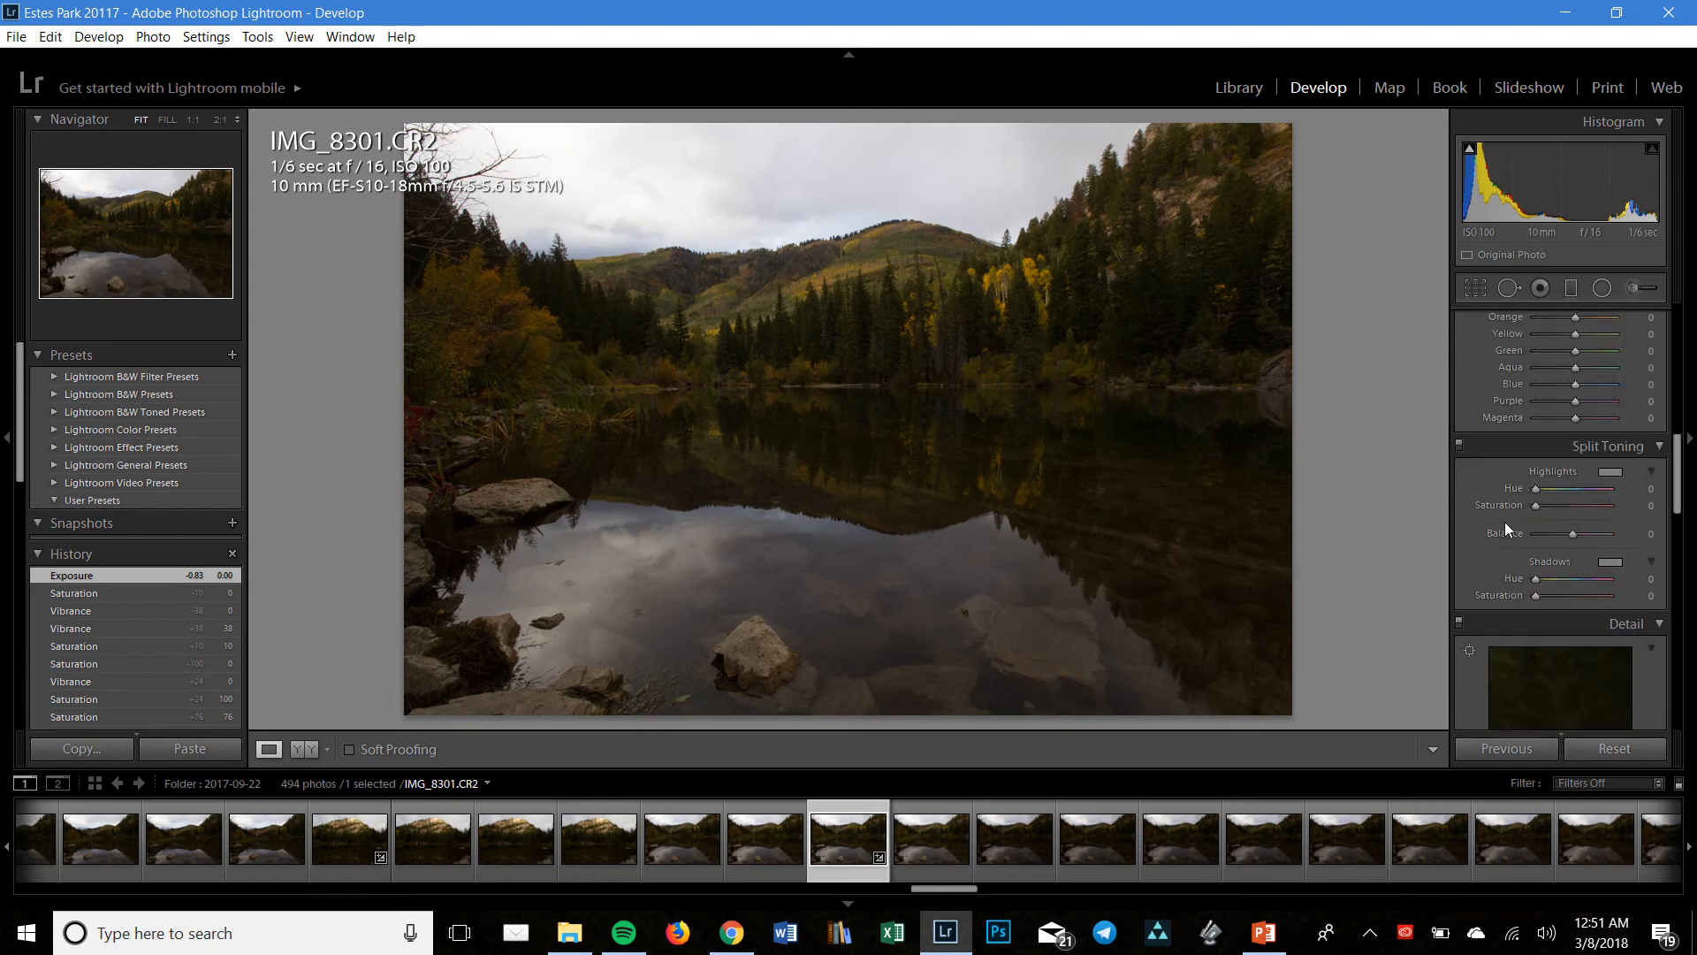
pyautogui.scroll(15, 1508, 528)
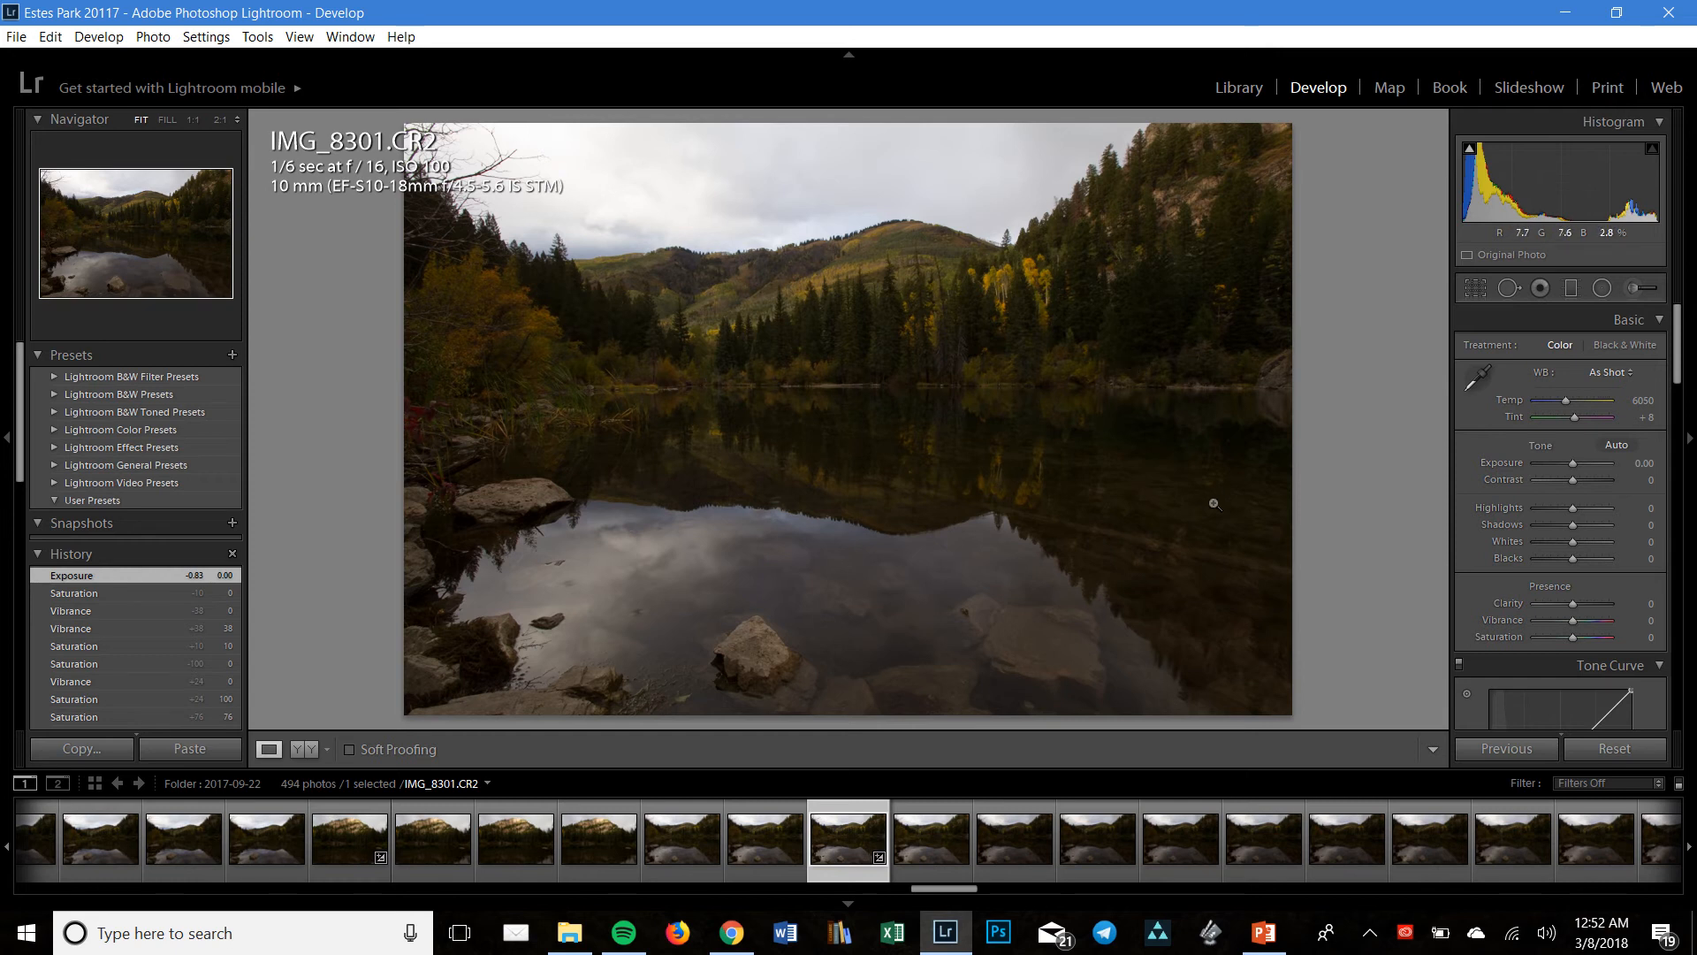
# Enable profile corrections and chromatic aberration removal in the photo's lens corrections
pyautogui.scroll(-10, 1514, 543)
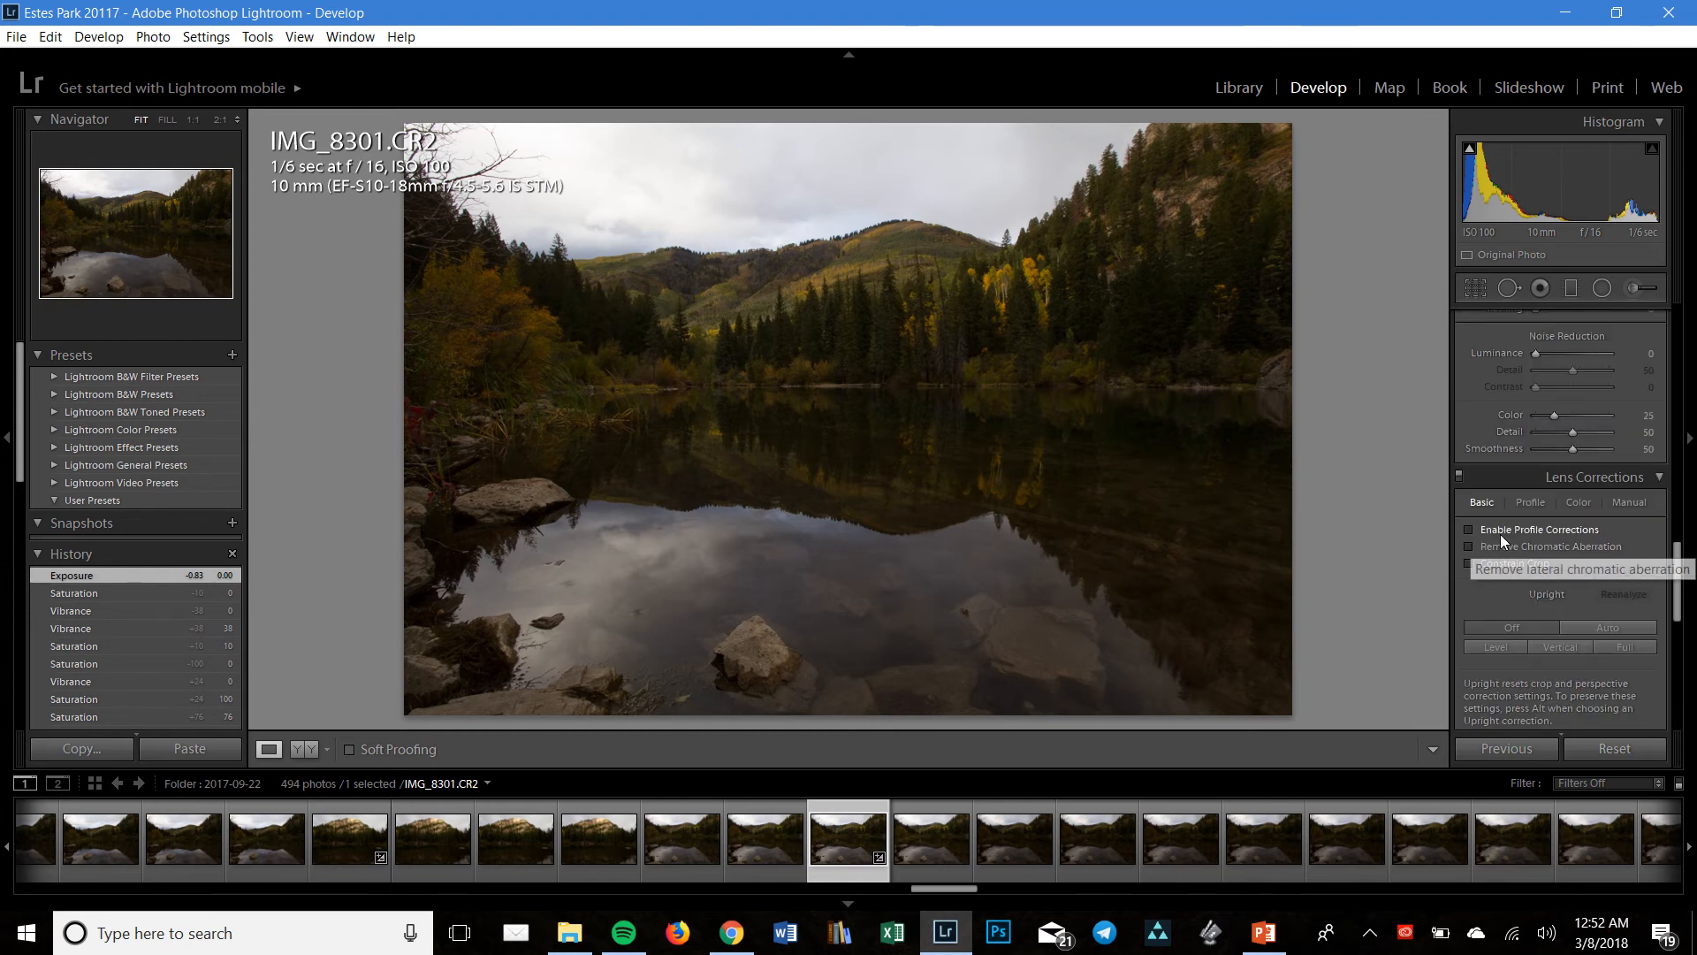
pyautogui.click(1504, 534)
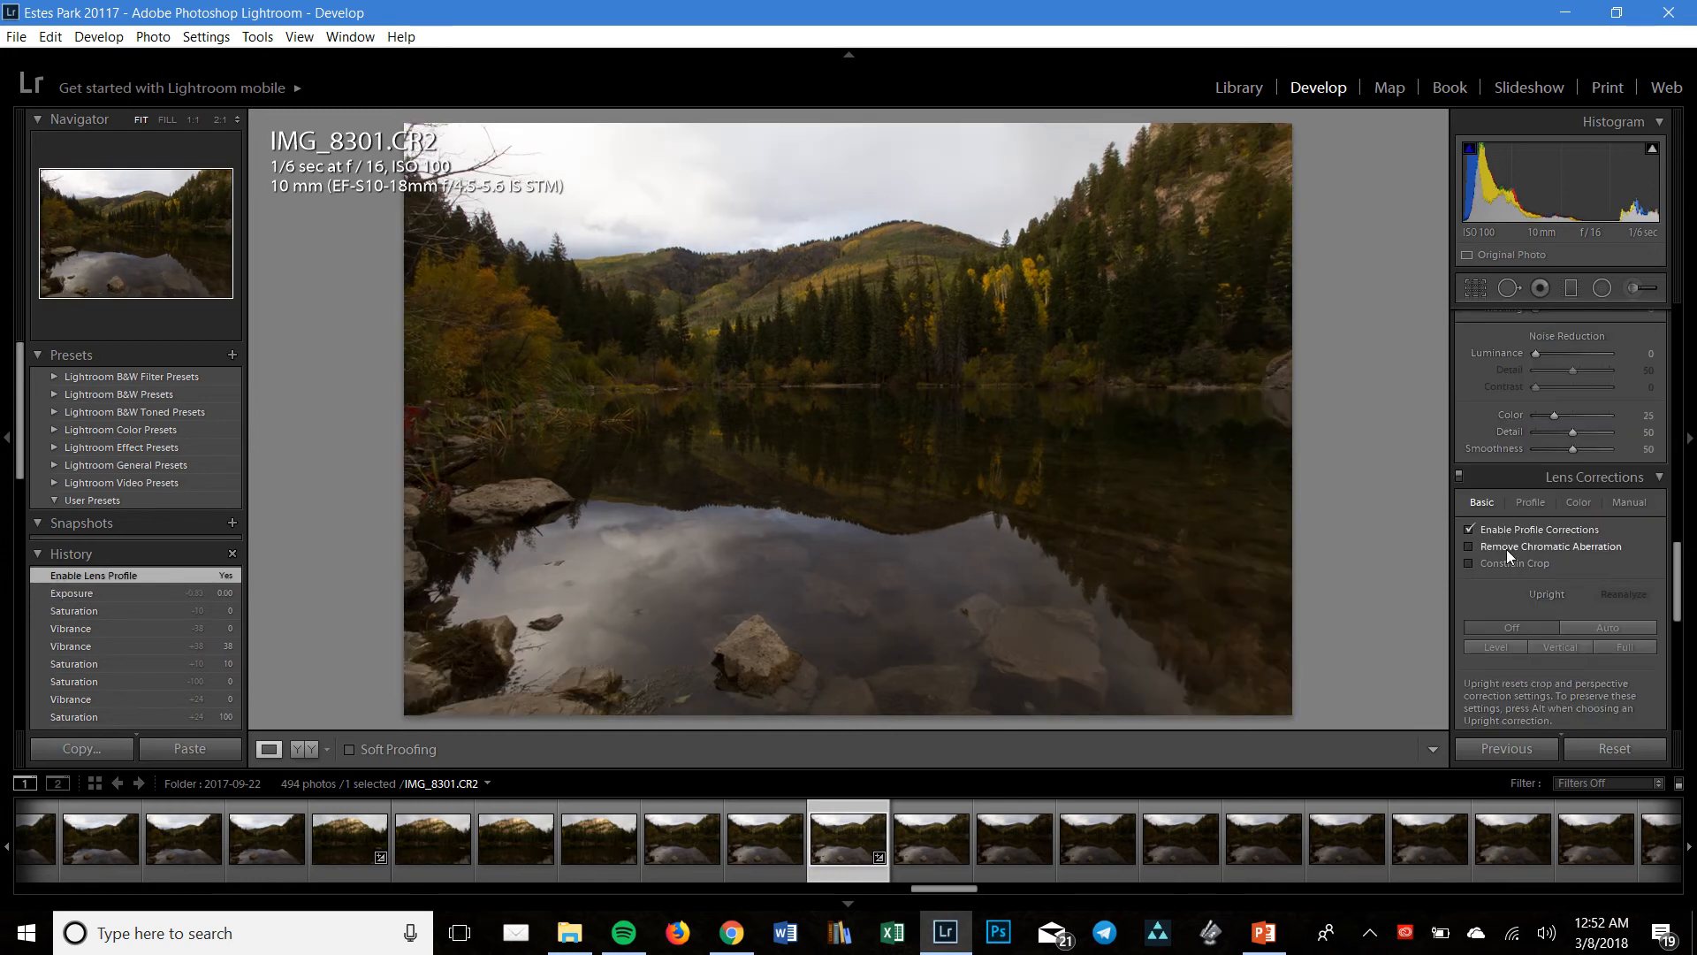
pyautogui.click(1506, 549)
# Check the lens profile's make and model, and compare the photo with profile corrections switched off and on again
pyautogui.click(1529, 503)
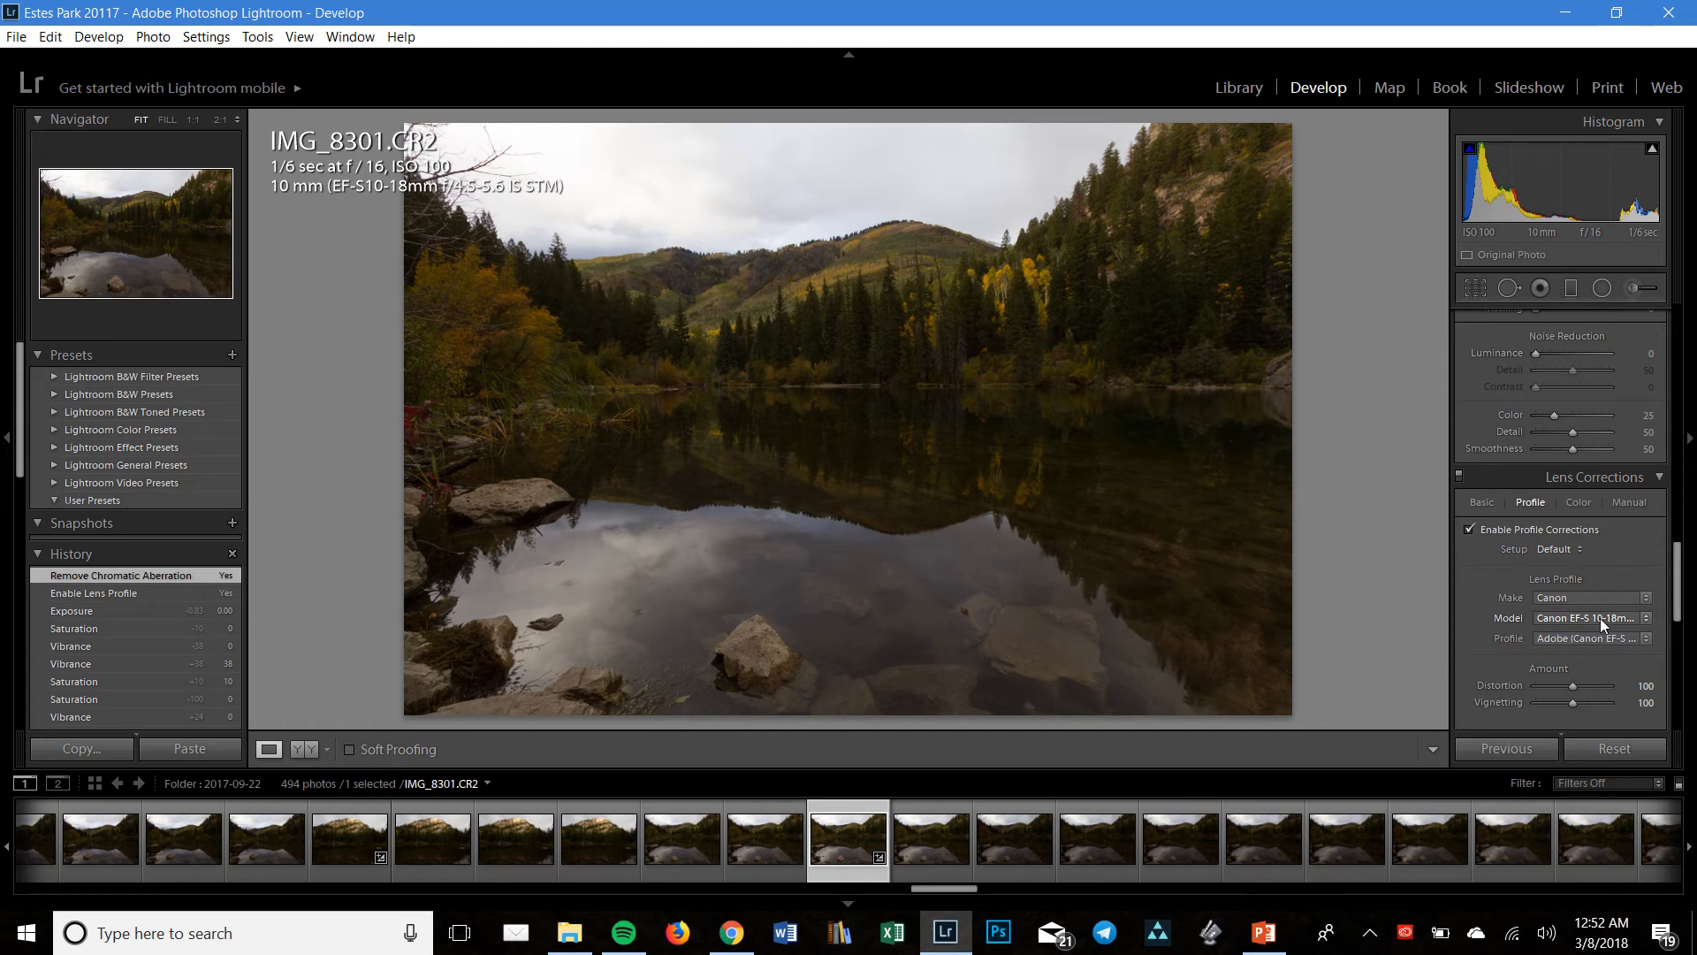
pyautogui.click(1486, 505)
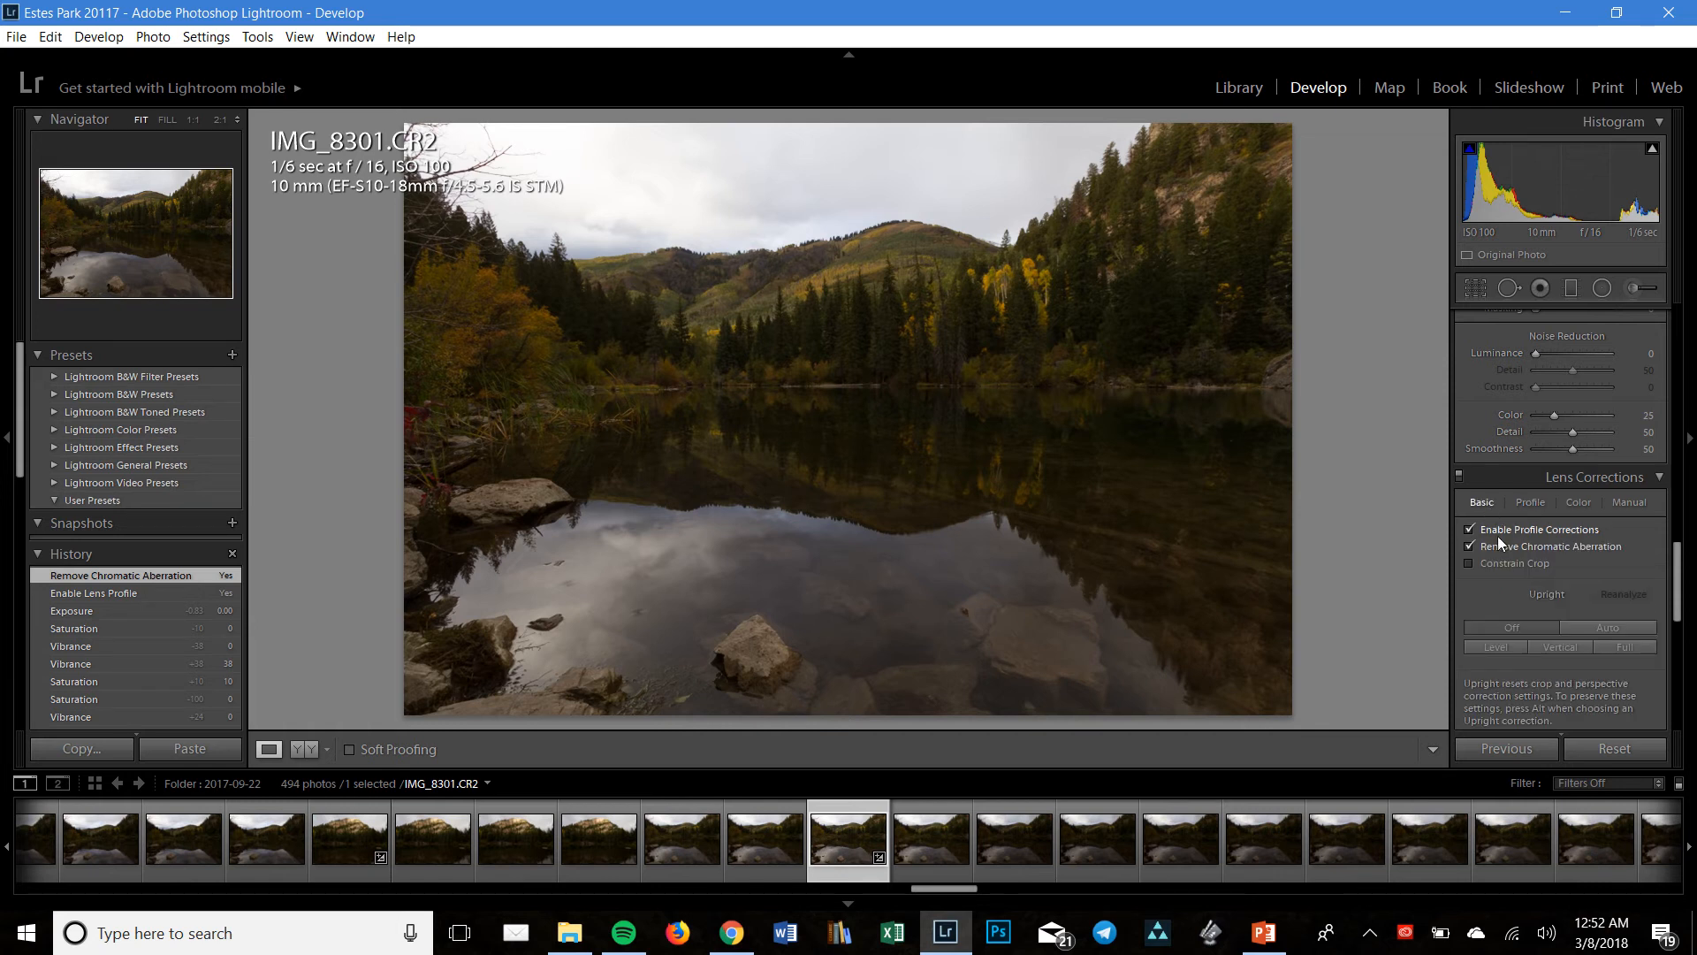
pyautogui.click(1527, 505)
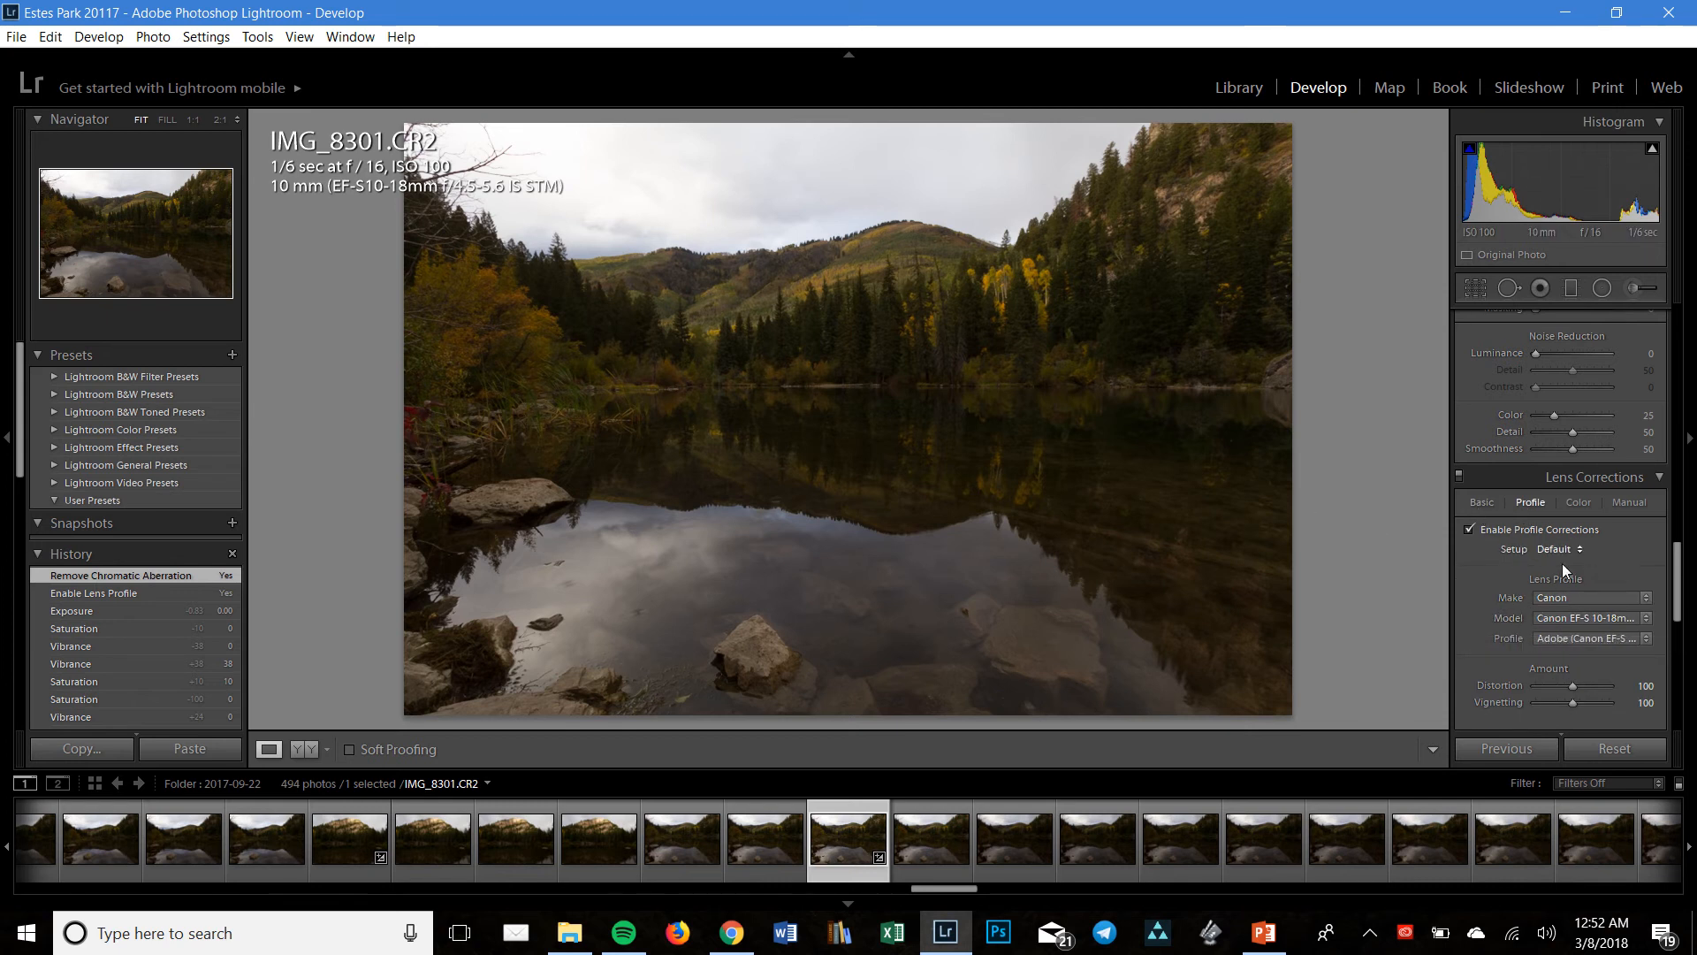
pyautogui.click(1484, 501)
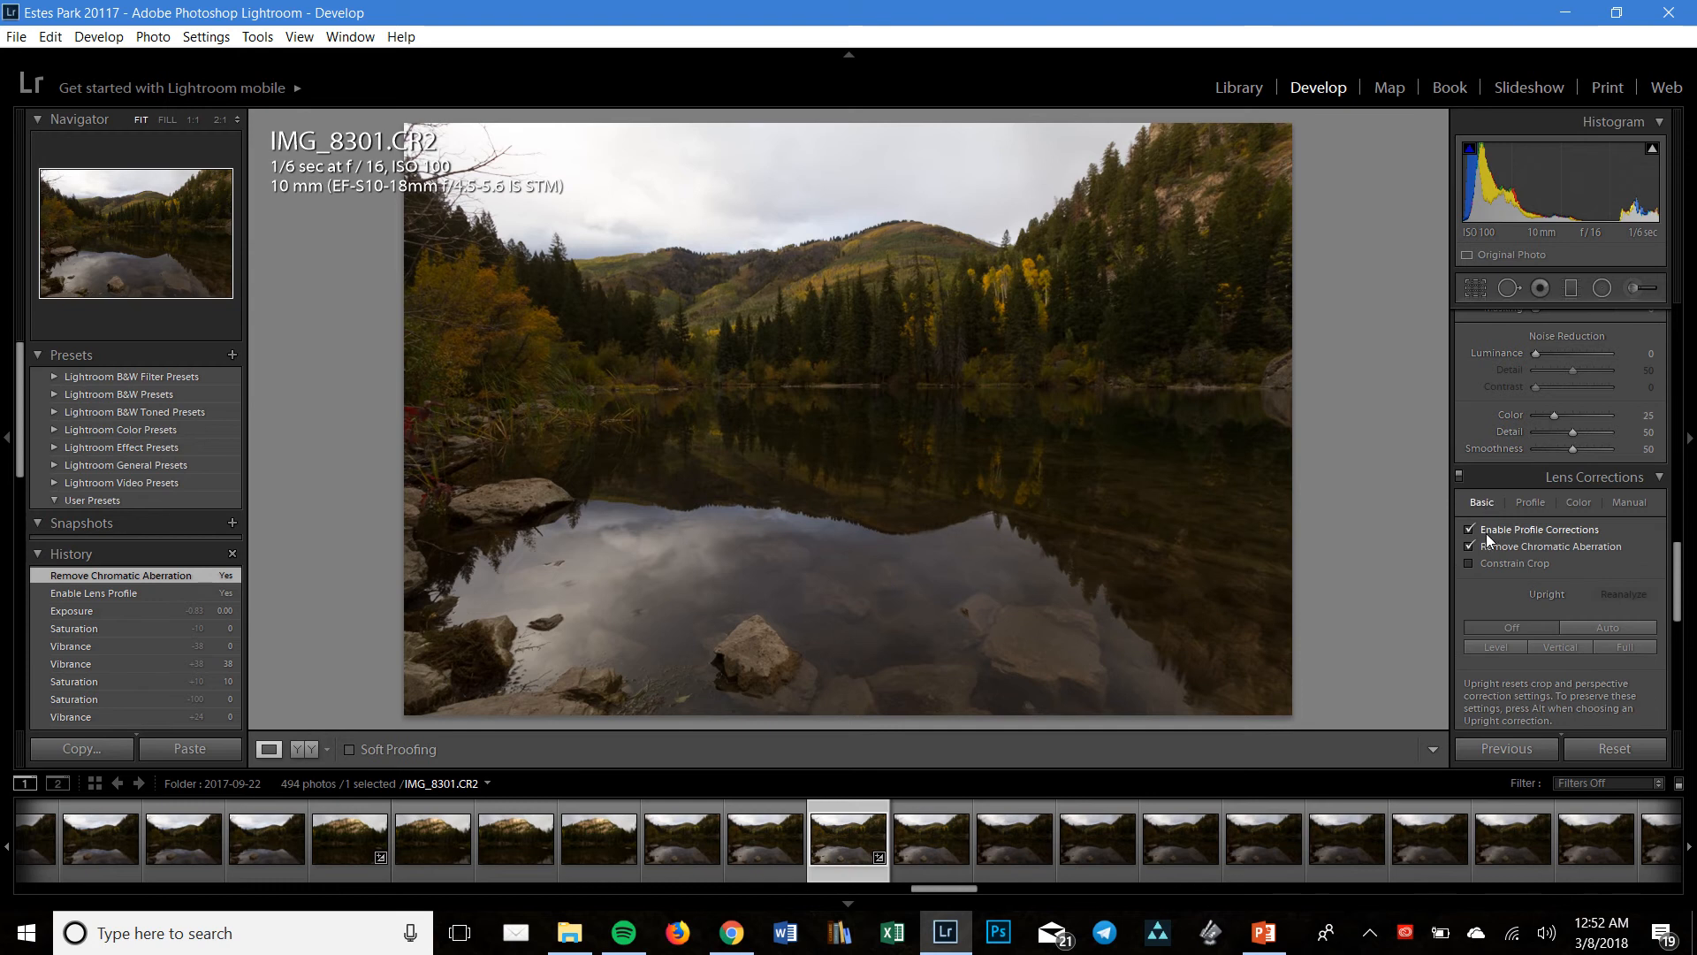
pyautogui.click(1487, 533)
pyautogui.click(1487, 533)
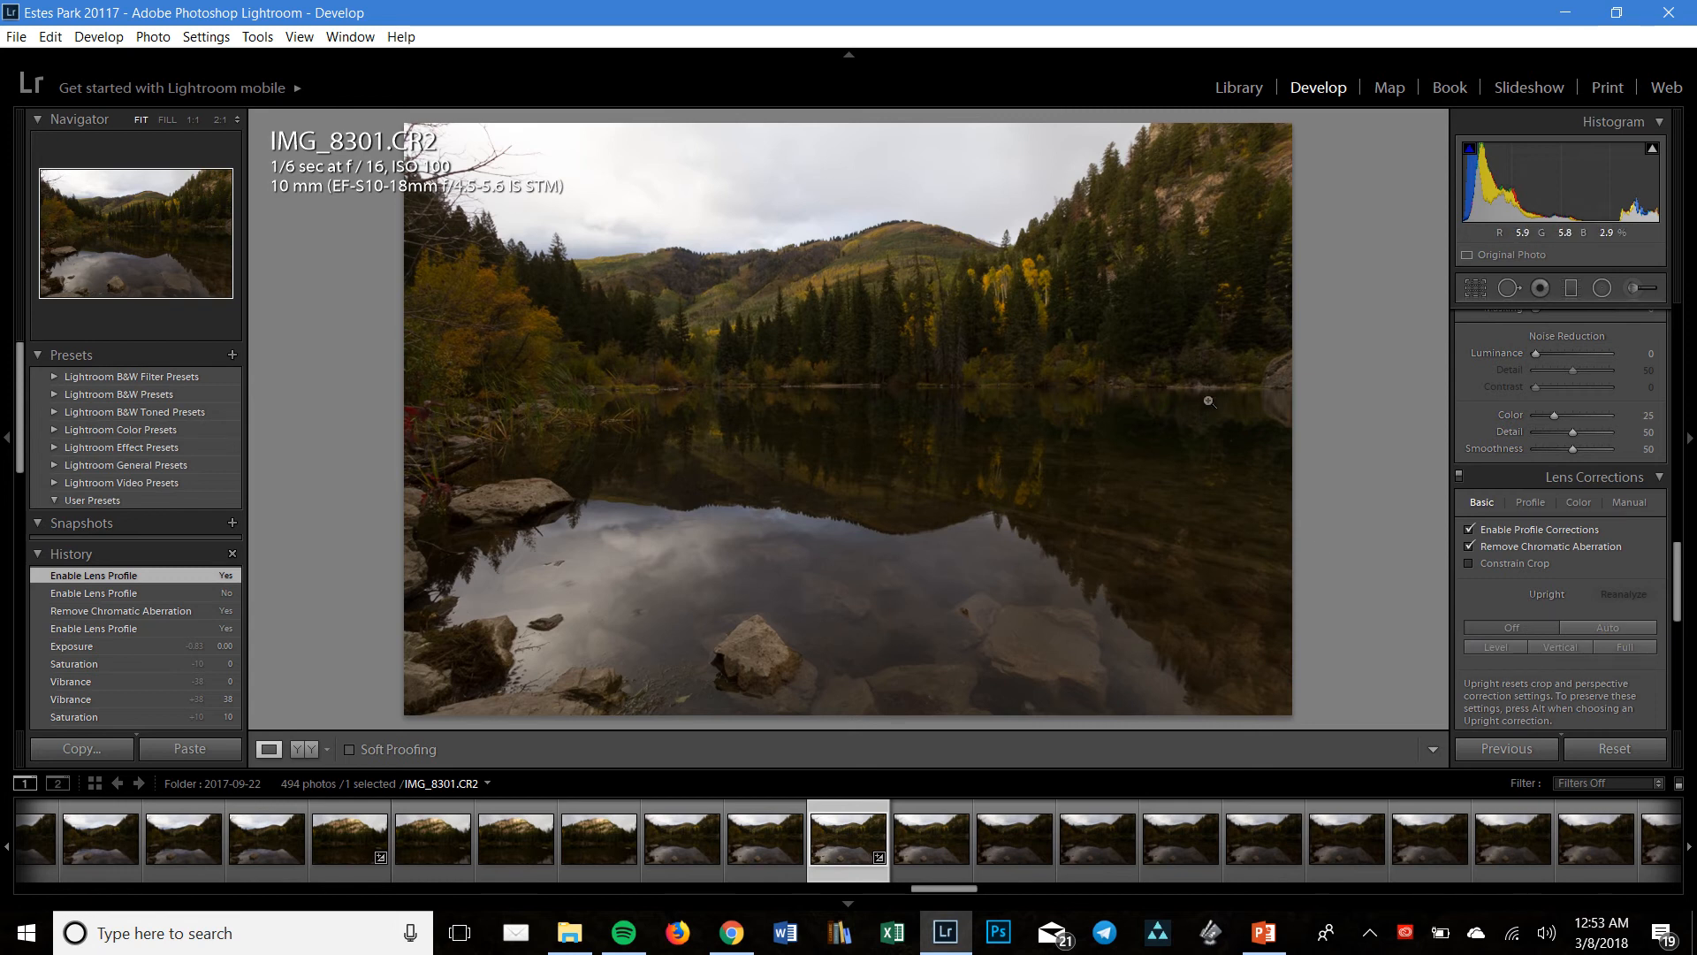
# Apply the Auto Upright perspective correction to the photo
pyautogui.click(1579, 622)
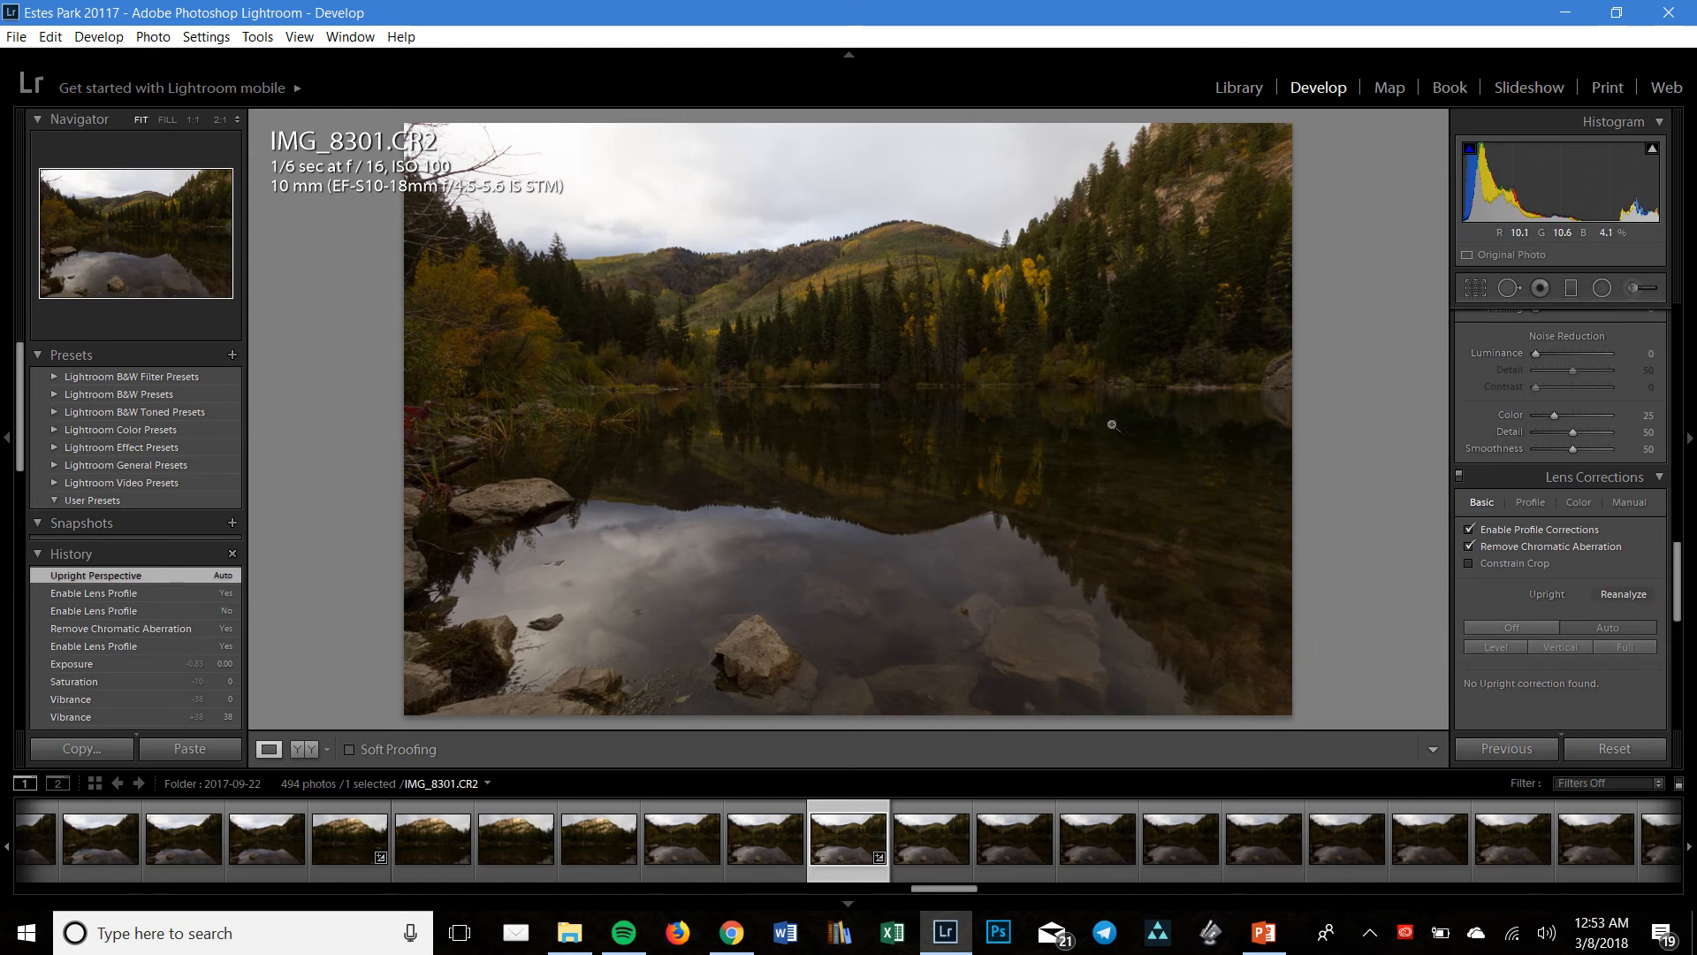
pyautogui.scroll(-3, 1533, 619)
# Raise the photo's Shadows to +58 and its Exposure to +0.20
pyautogui.scroll(10, 1532, 614)
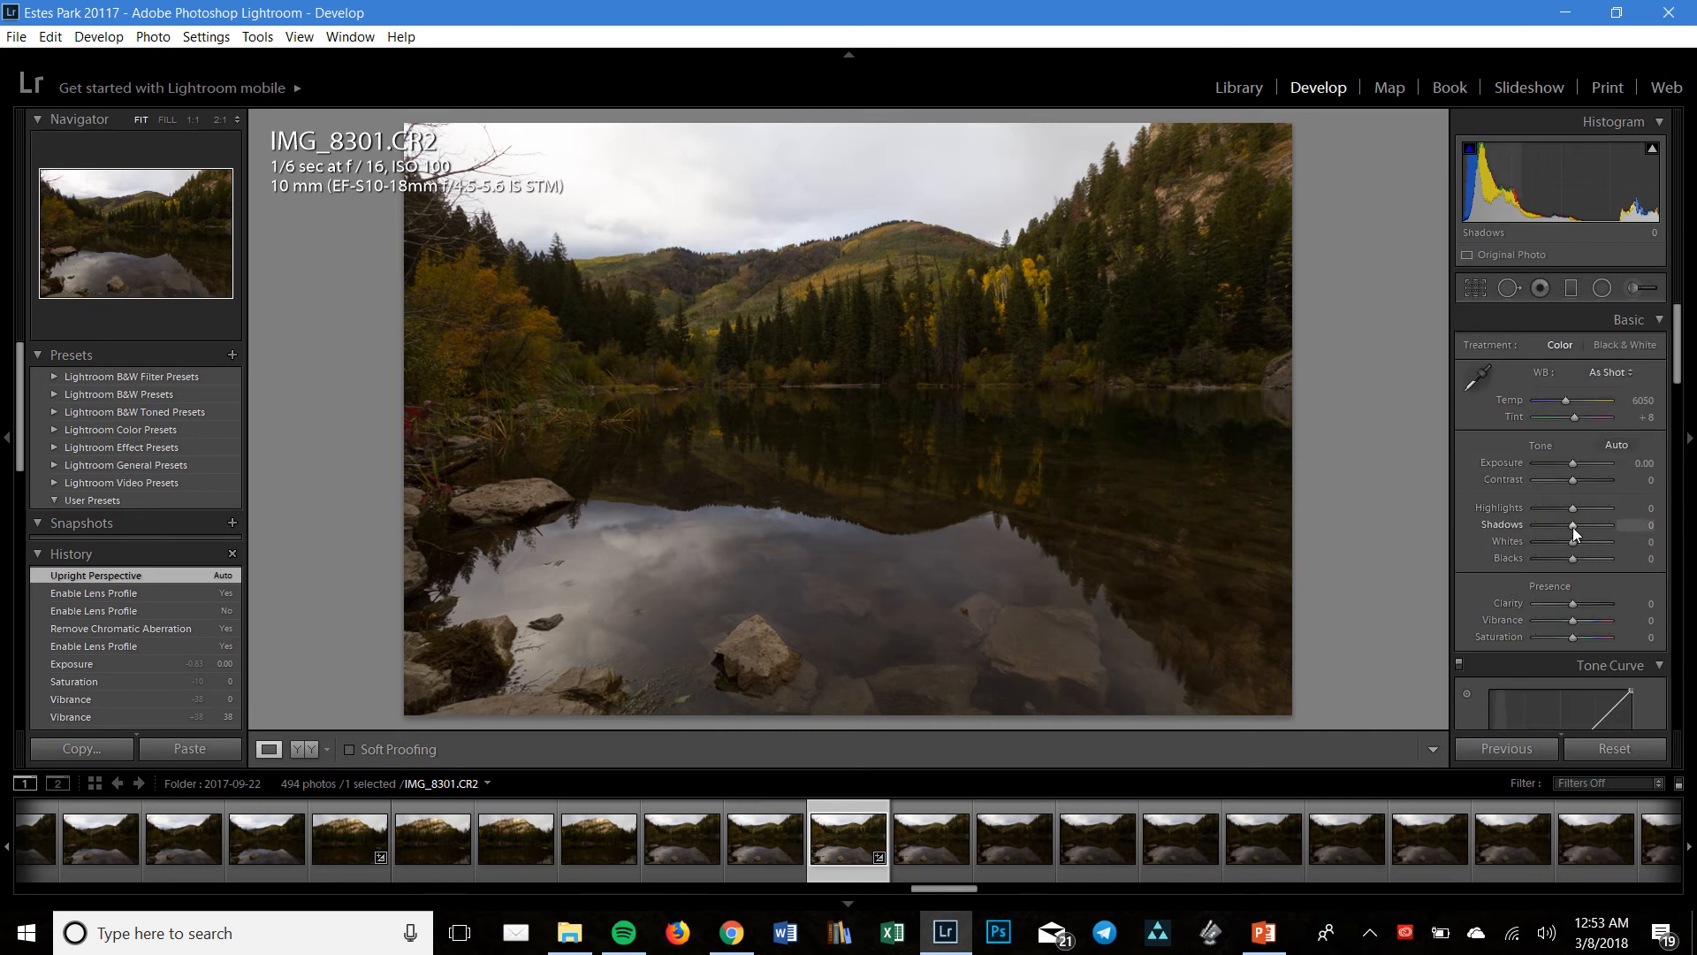
pyautogui.moveTo(1573, 527); pyautogui.dragTo(1591, 527)
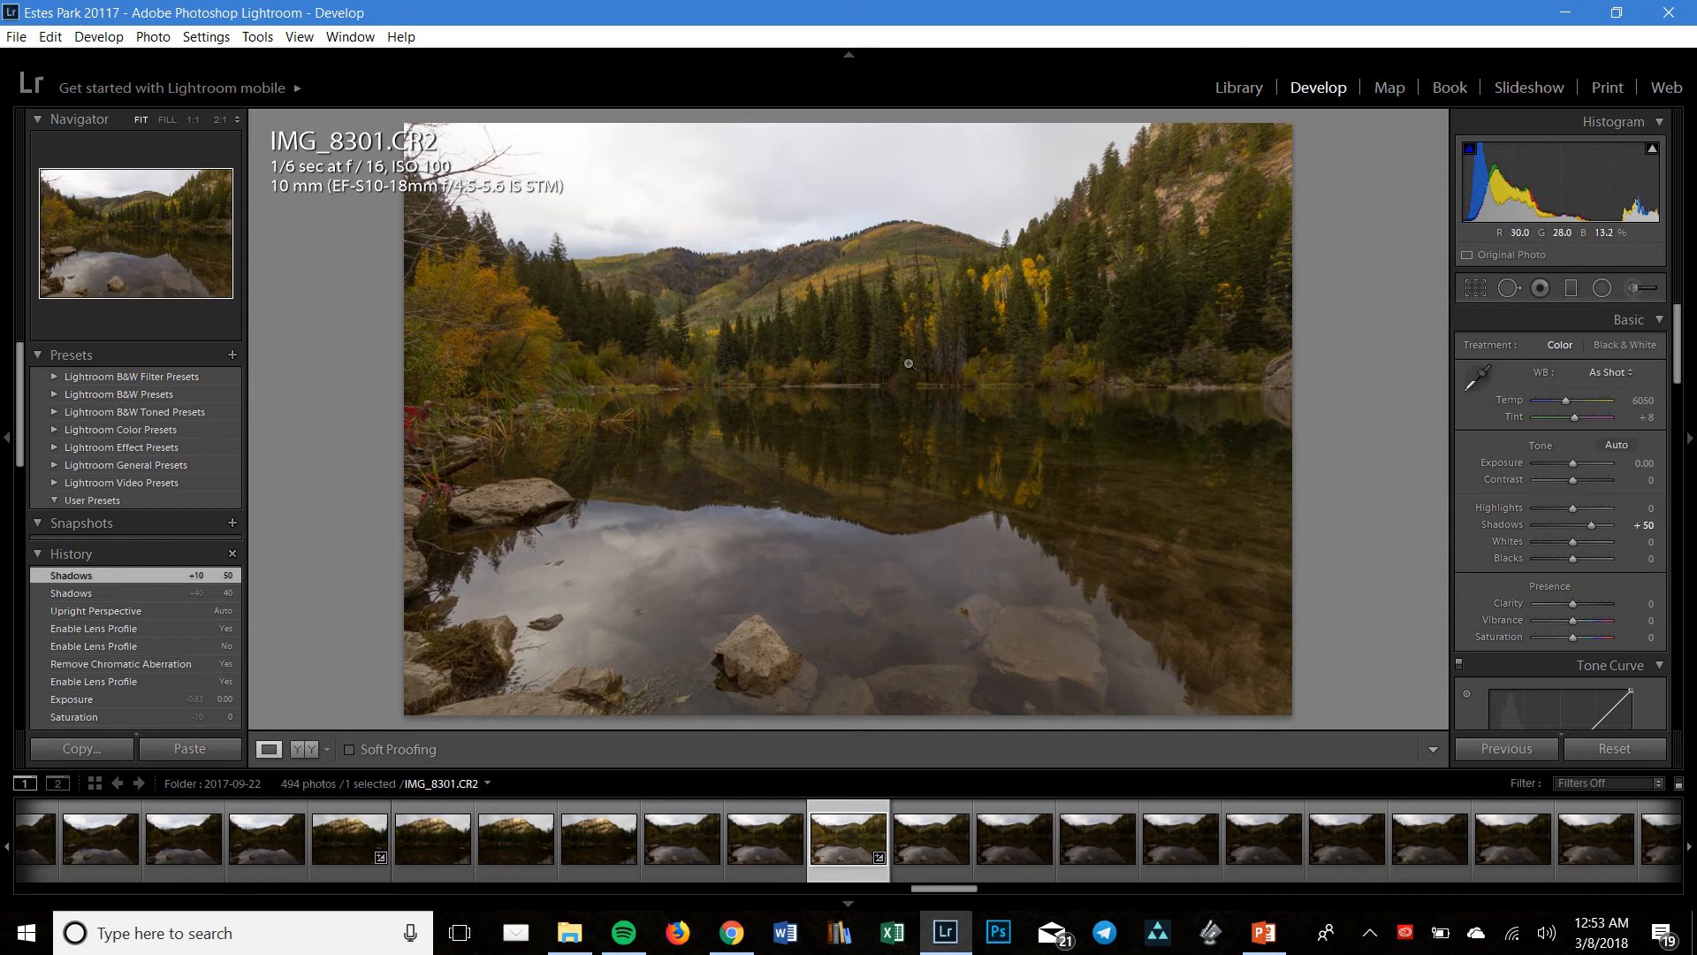
pyautogui.moveTo(1596, 524); pyautogui.dragTo(1598, 524)
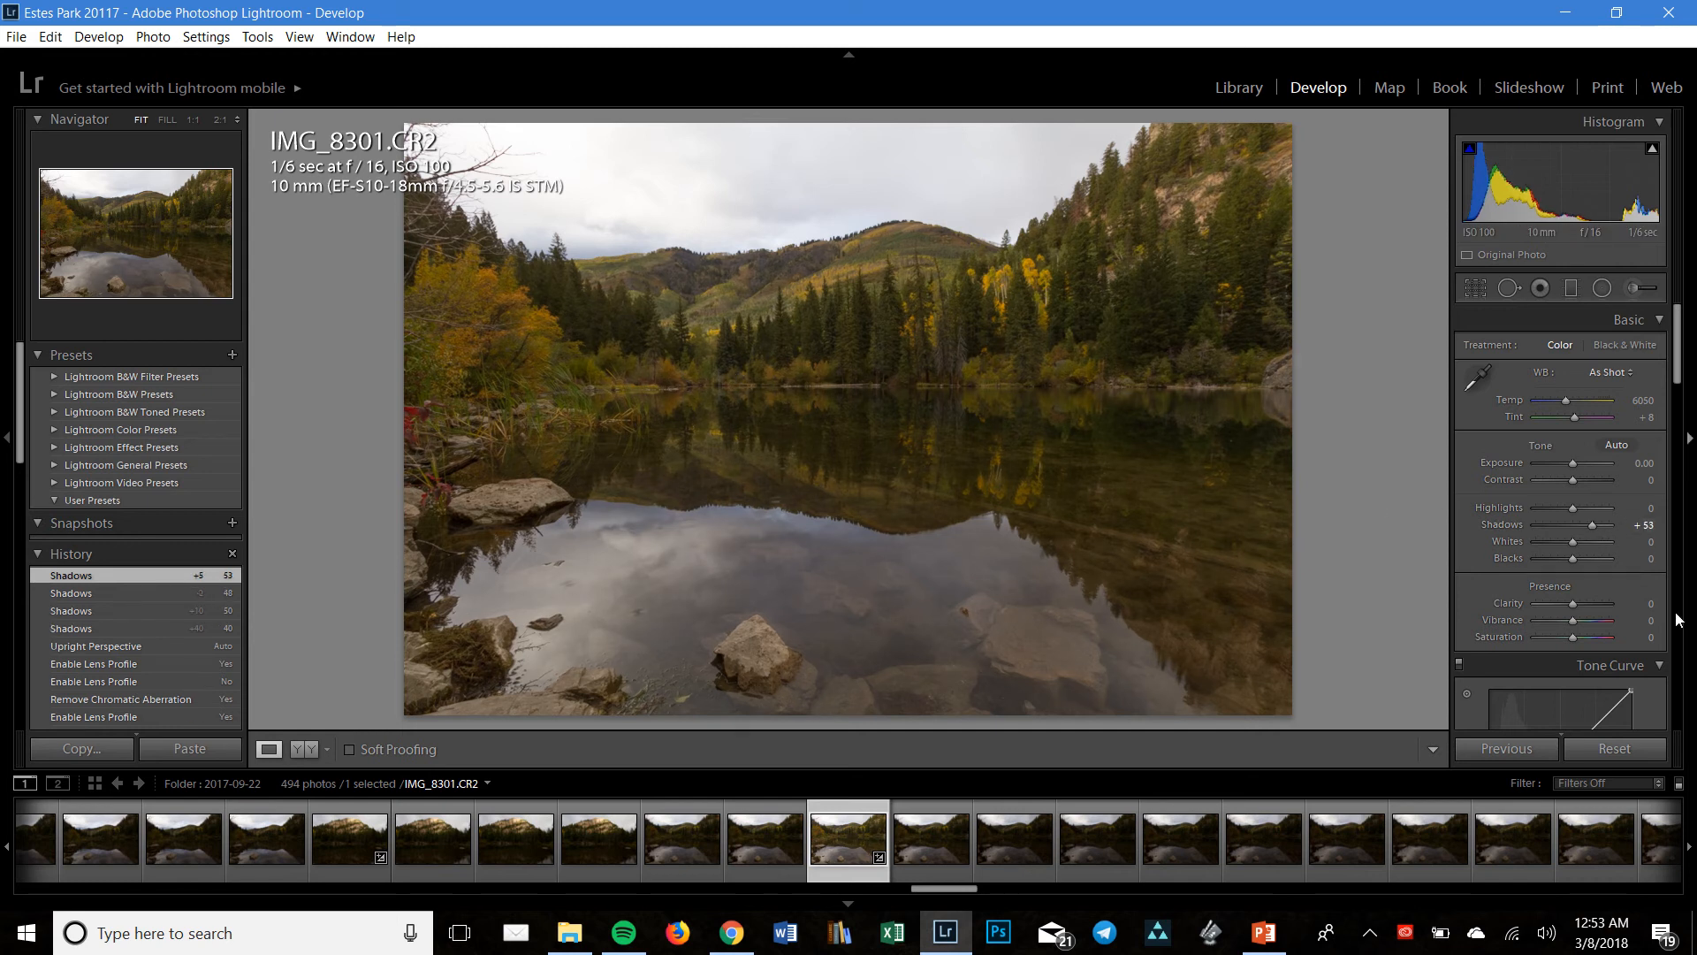
pyautogui.press('Up')
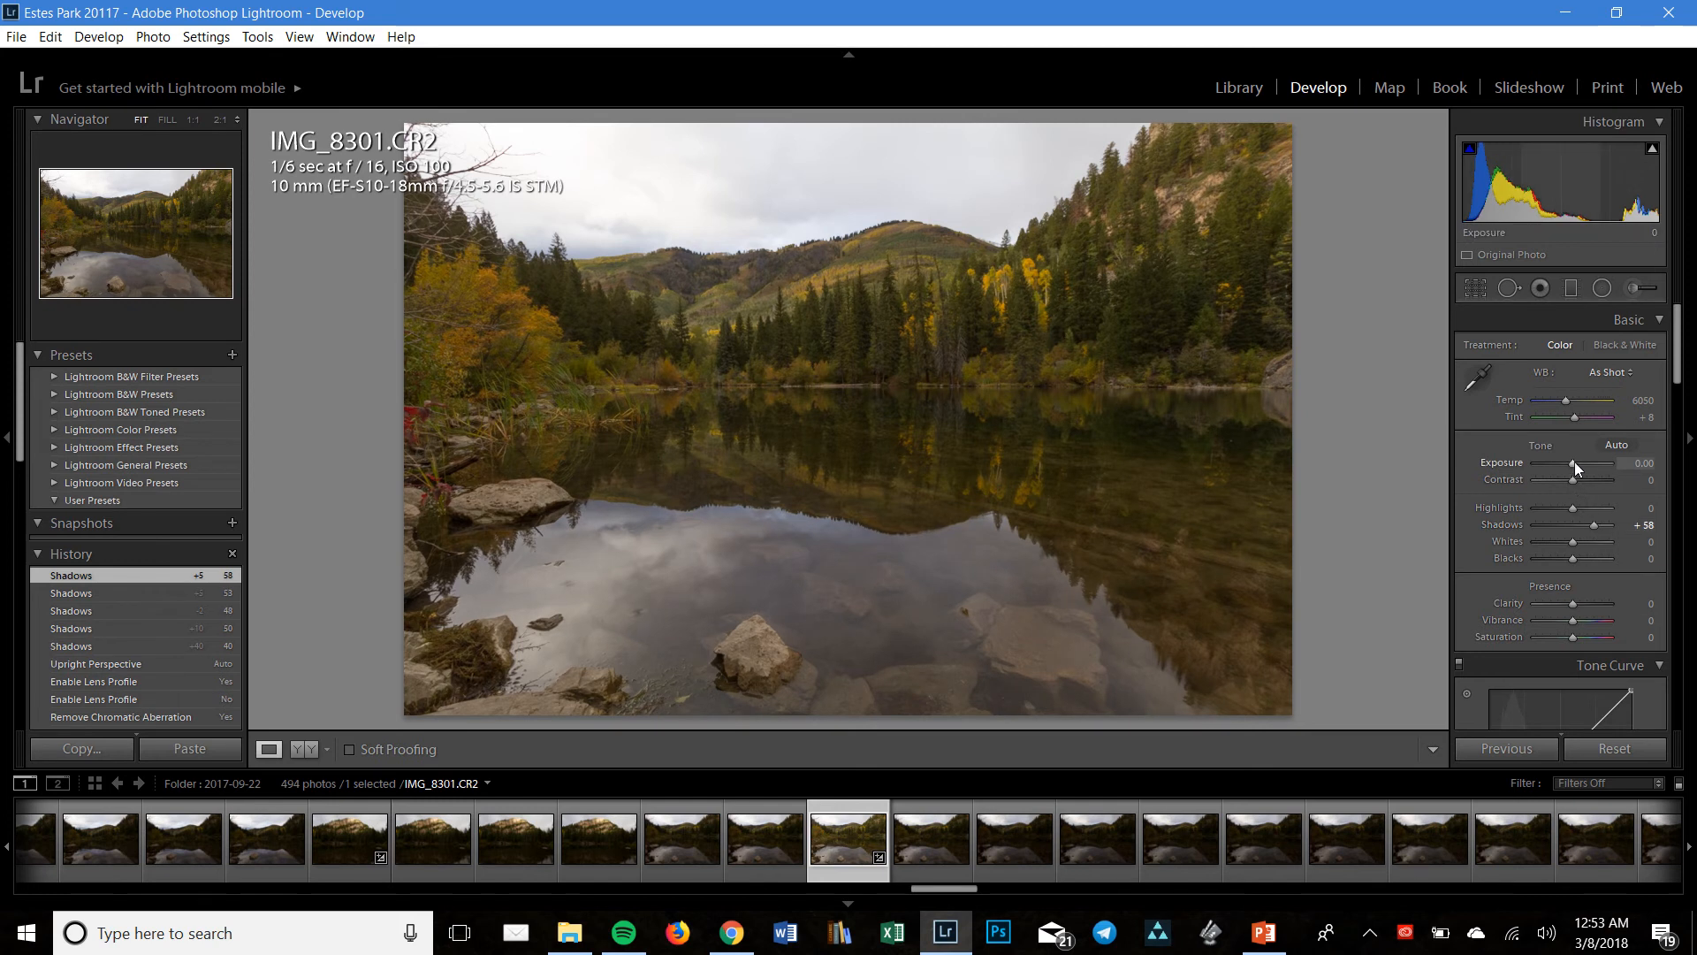
pyautogui.press('Up')
pyautogui.press('Up')
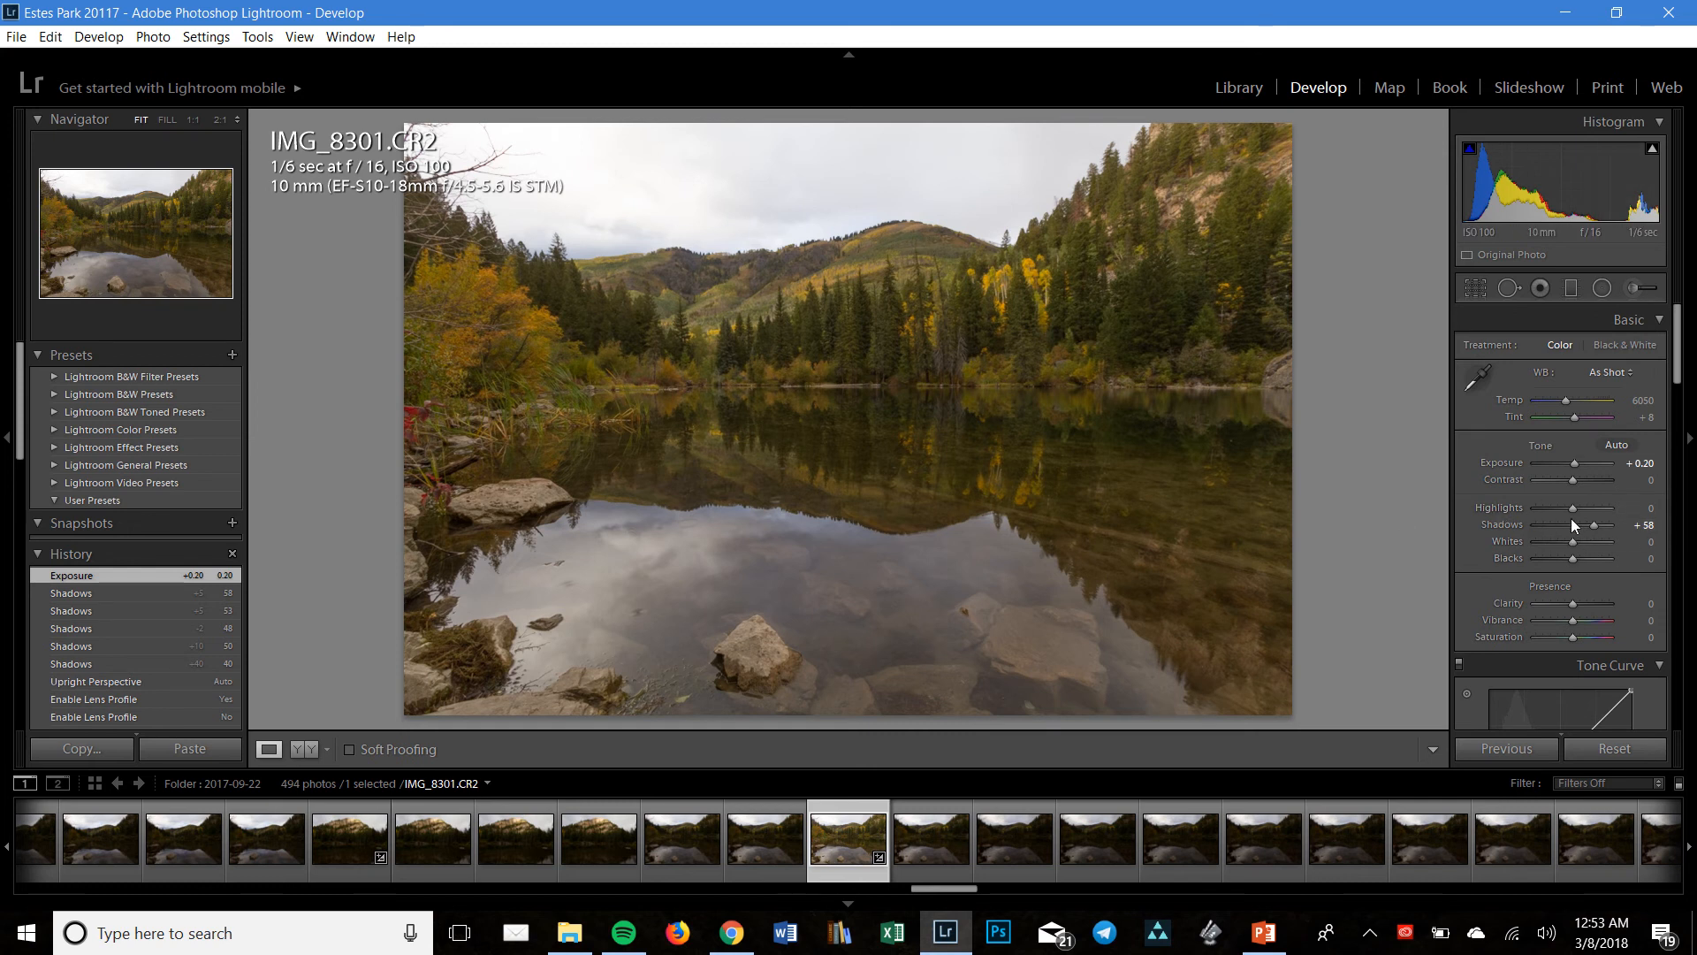
# Try lowering the whole photo's Highlights to -100 and reset them to 0
pyautogui.moveTo(1568, 507); pyautogui.dragTo(1498, 505)
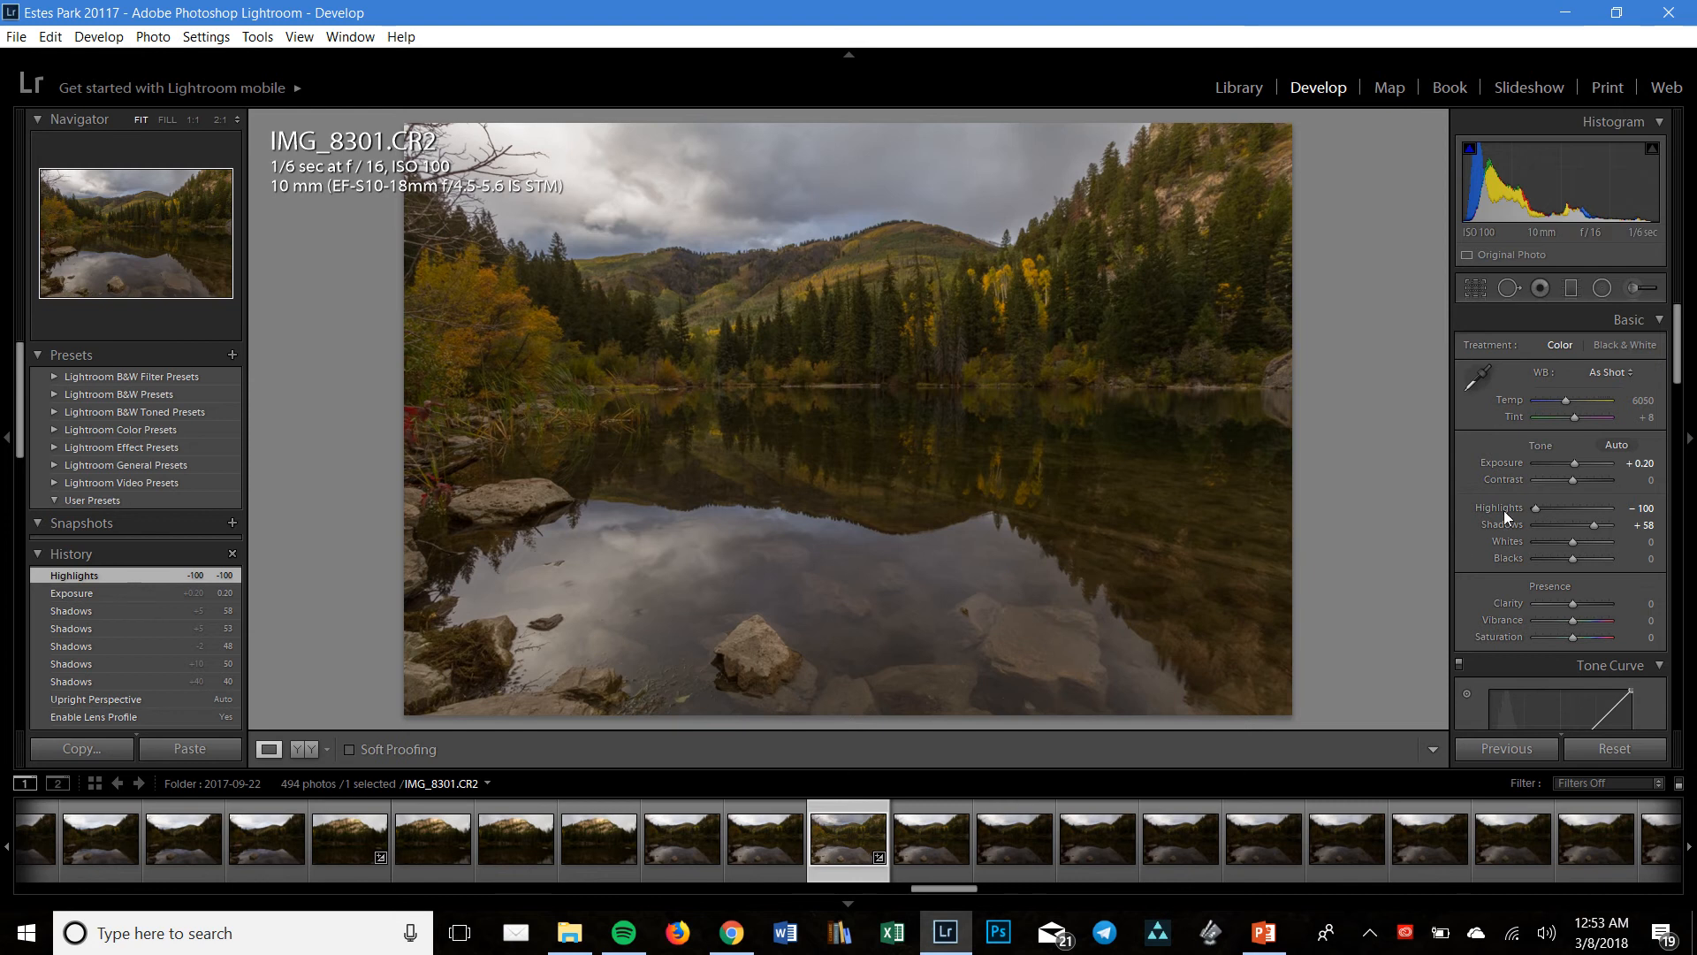
pyautogui.doubleClick(1504, 511)
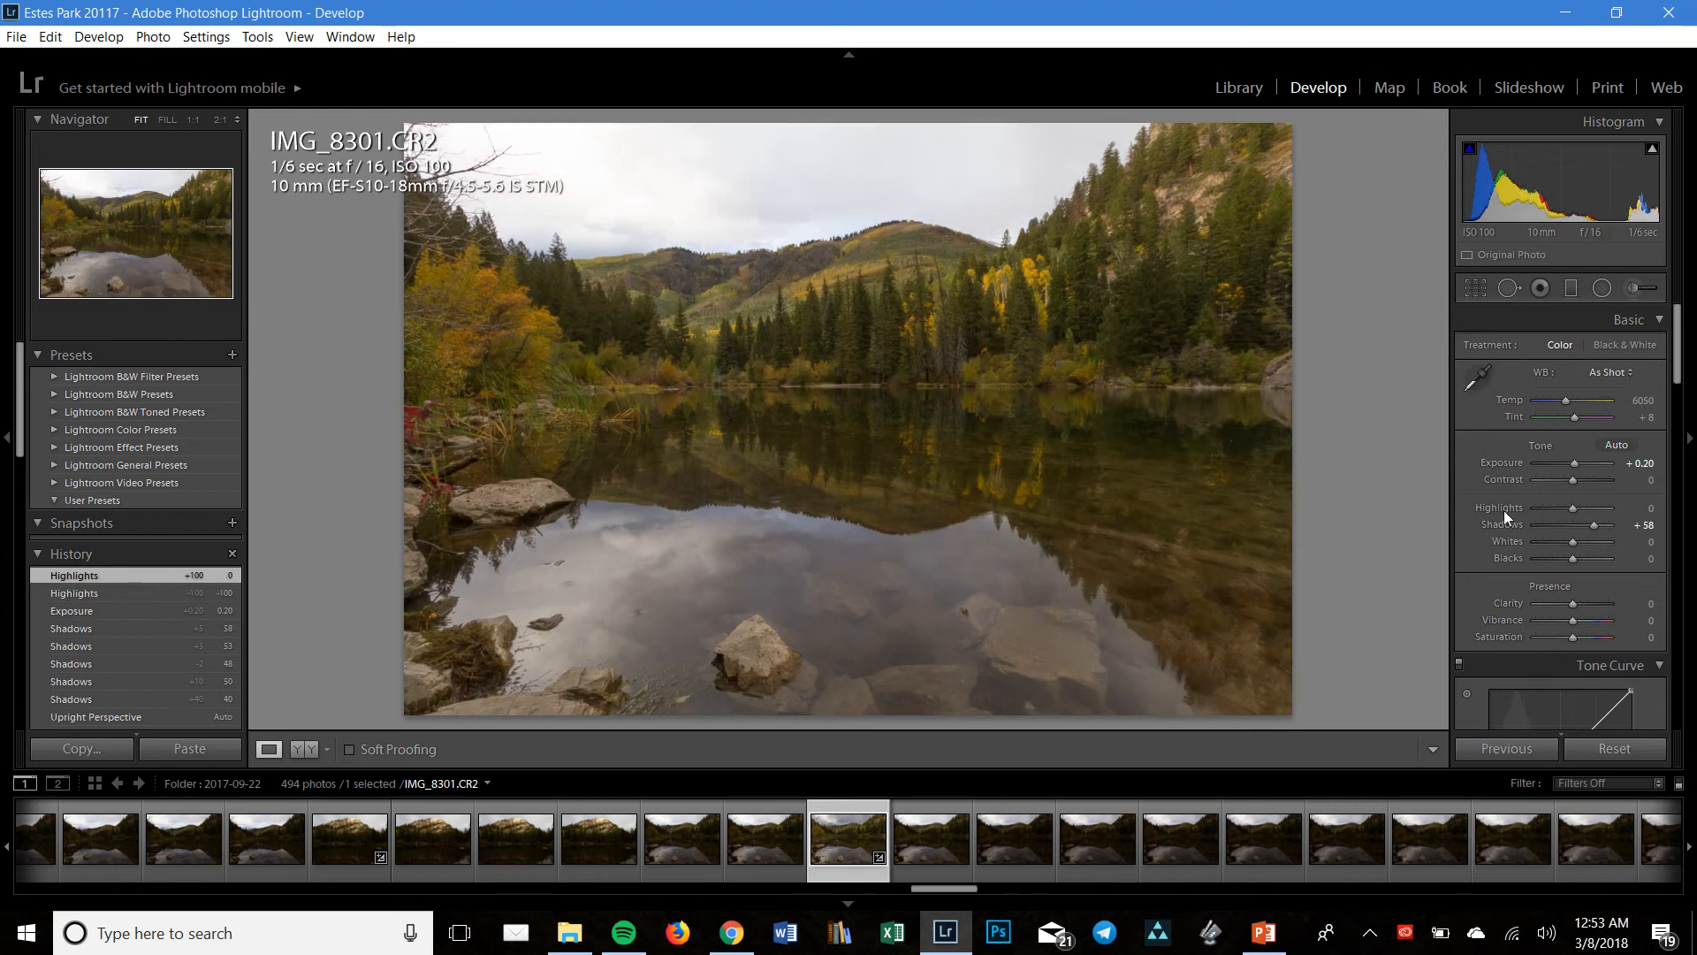
# Add a horizontal graduated filter over the sky down to the distant hills, and reset its Clarity to 0
pyautogui.click(1572, 290)
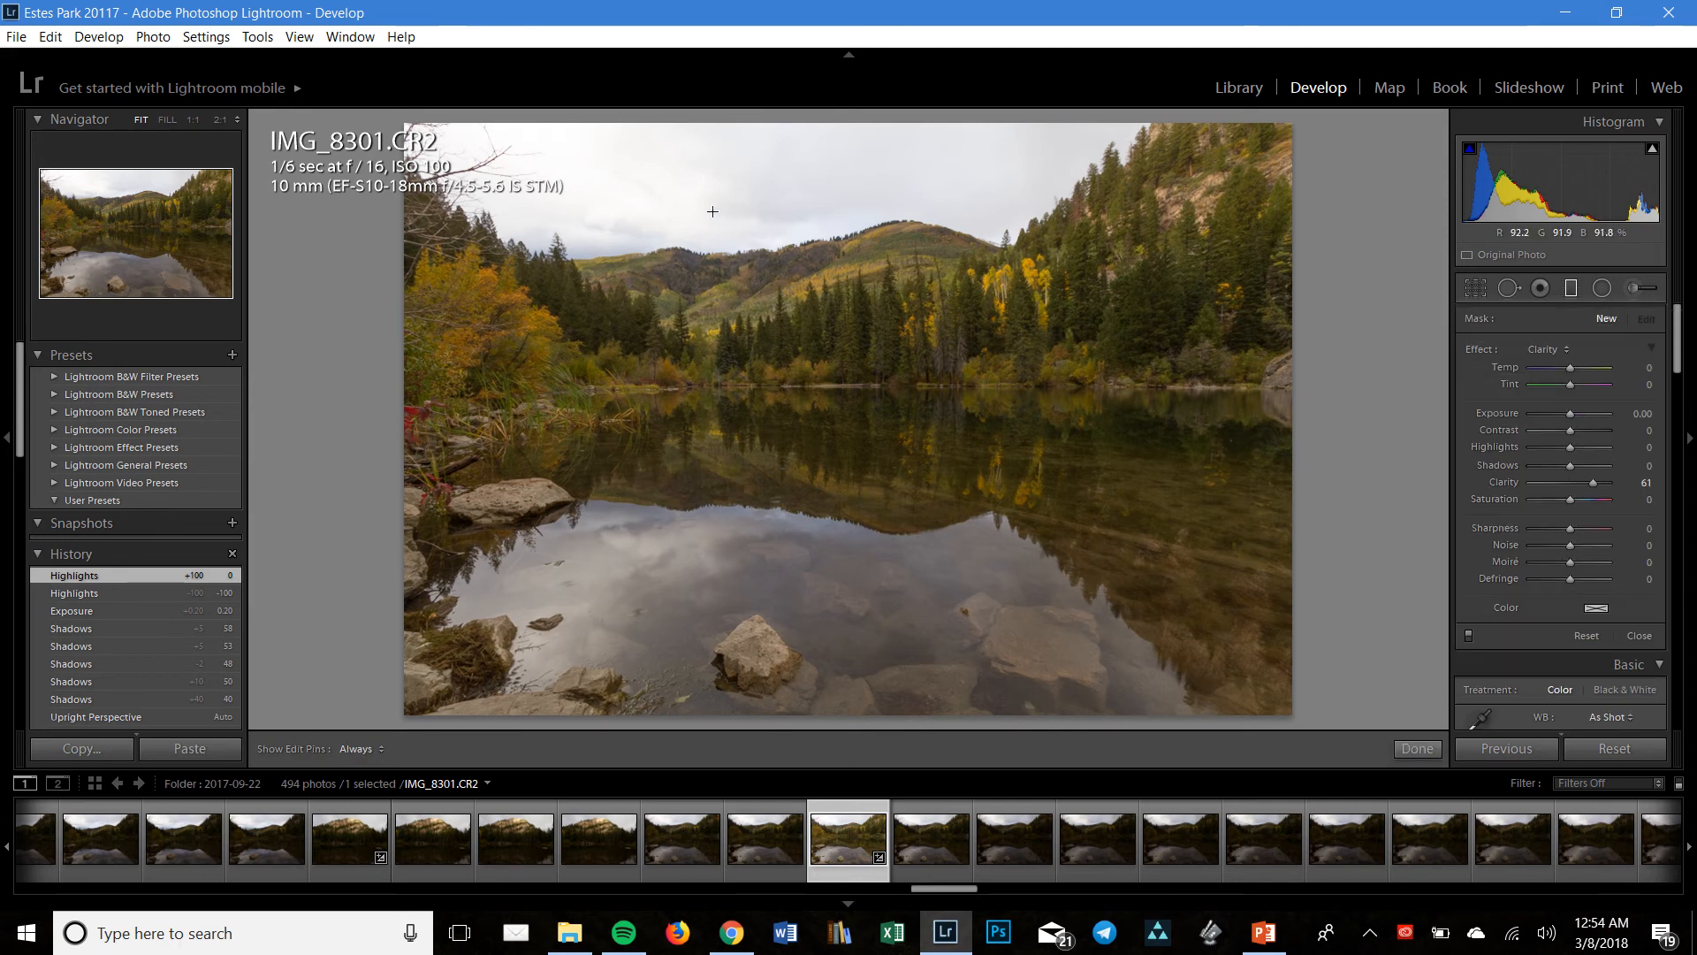
pyautogui.moveTo(712, 212); pyautogui.dragTo(710, 255)
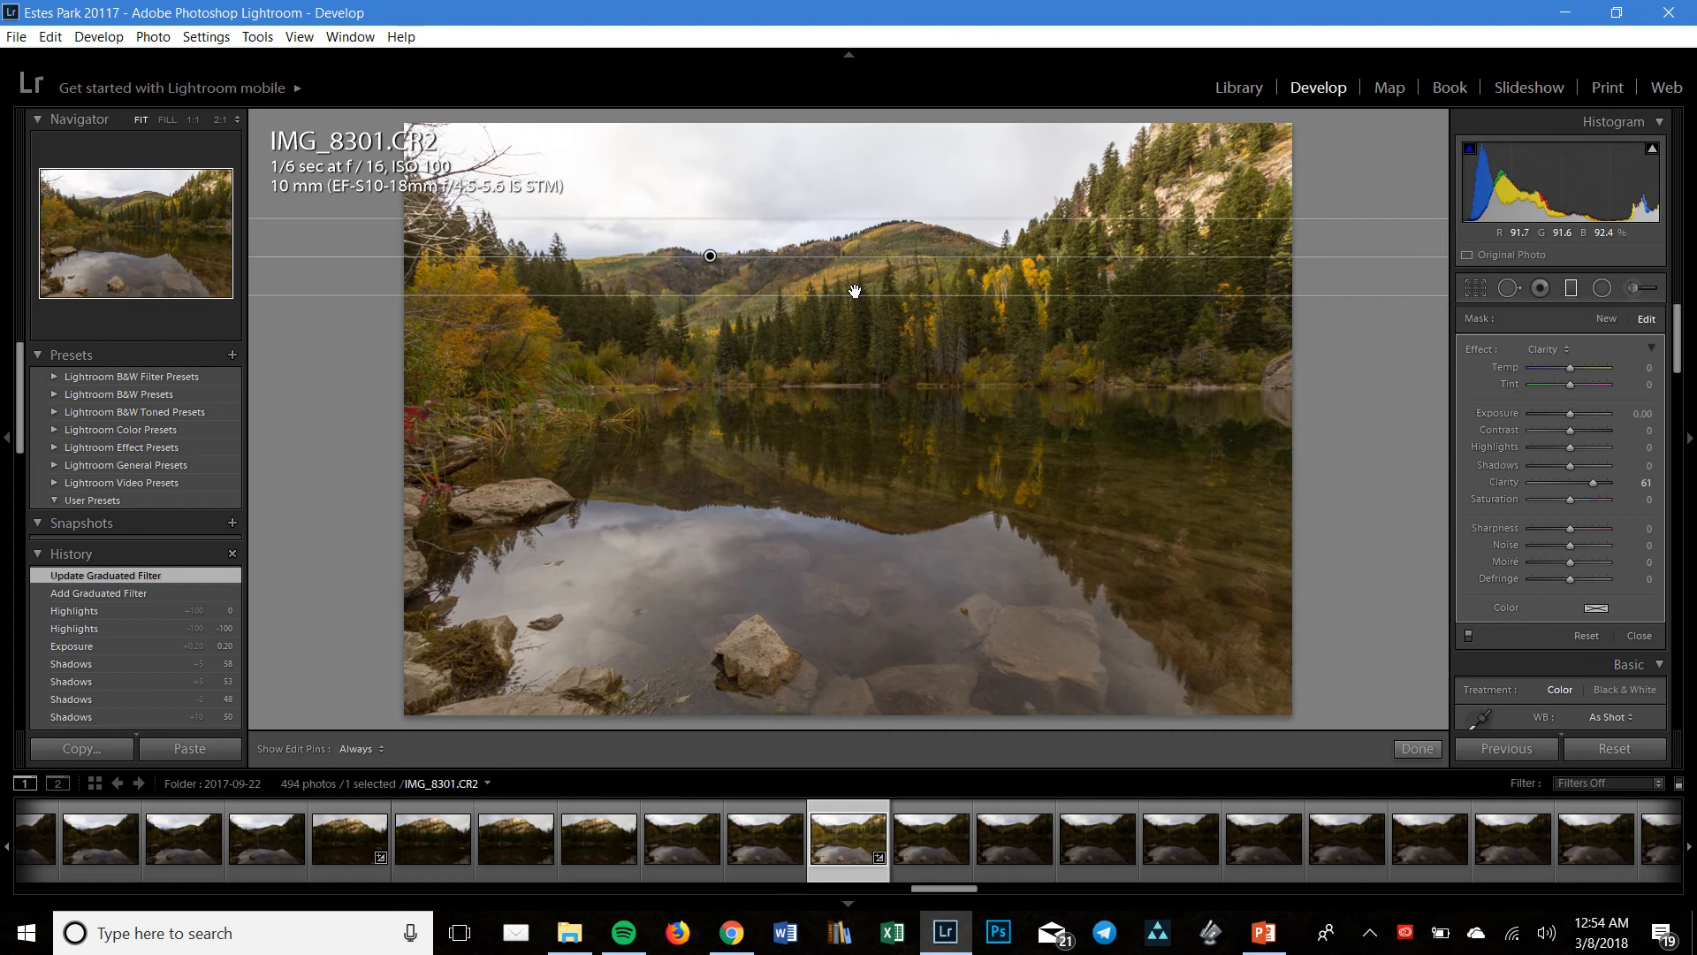
pyautogui.doubleClick(1497, 481)
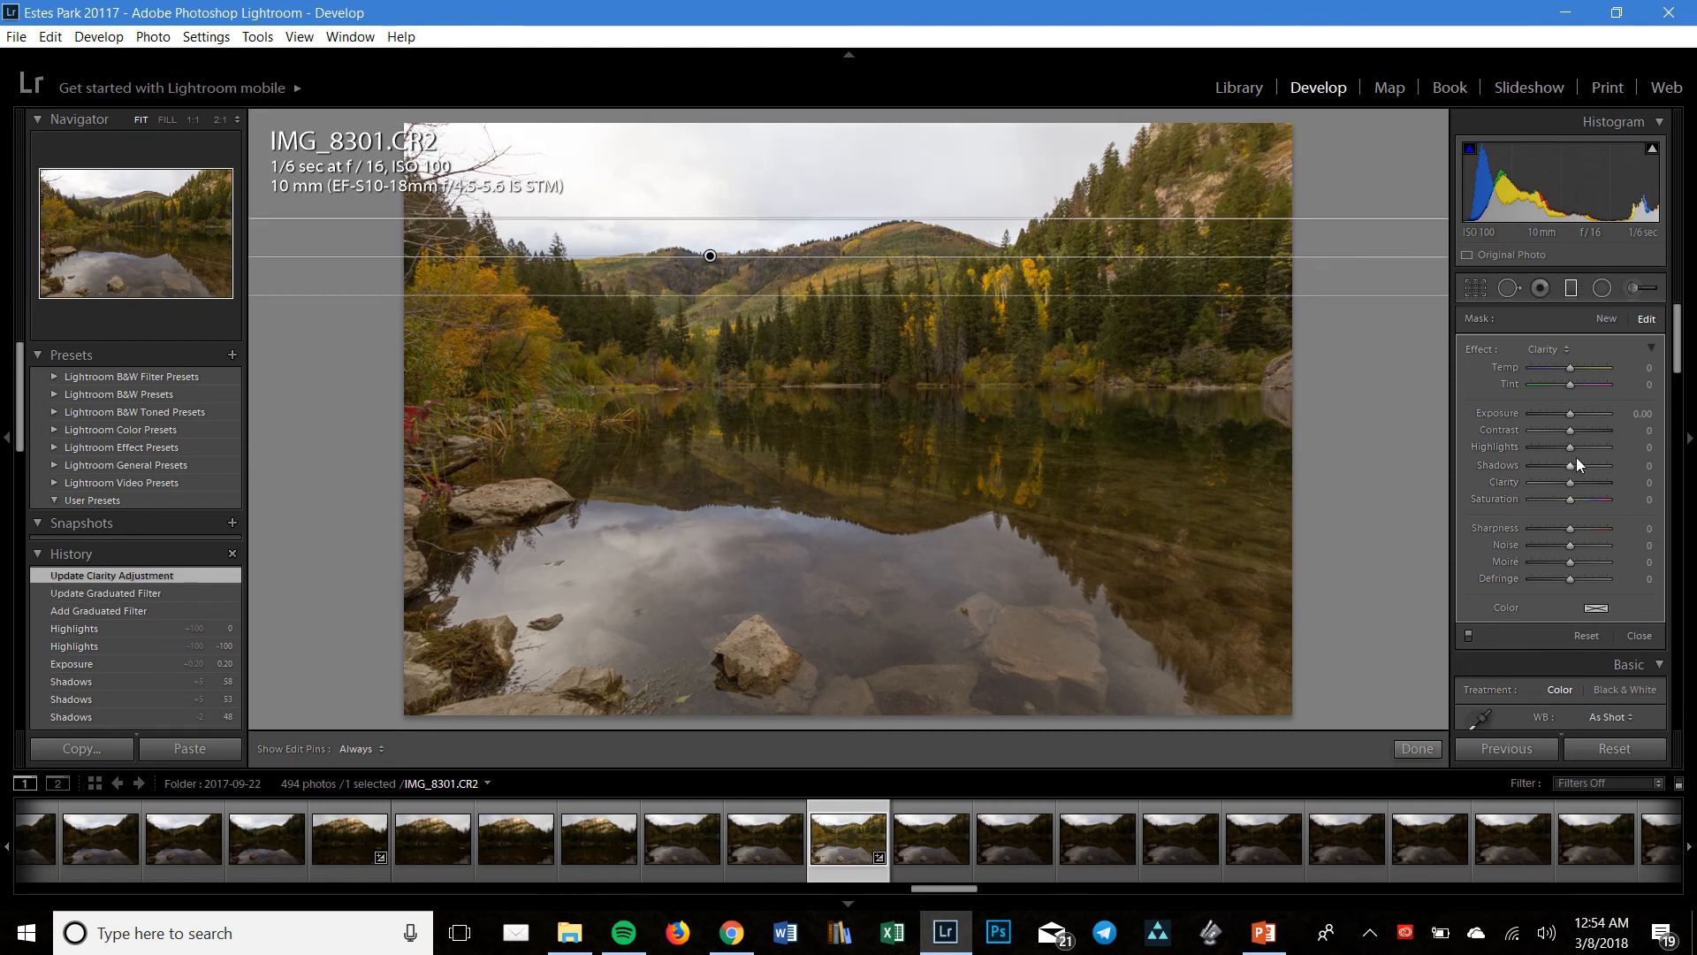
# Set the sky filter's Highlights to -91, Exposure to 0.40 and Clarity to 24, and finish editing the filter
pyautogui.moveTo(1571, 446); pyautogui.dragTo(1540, 456)
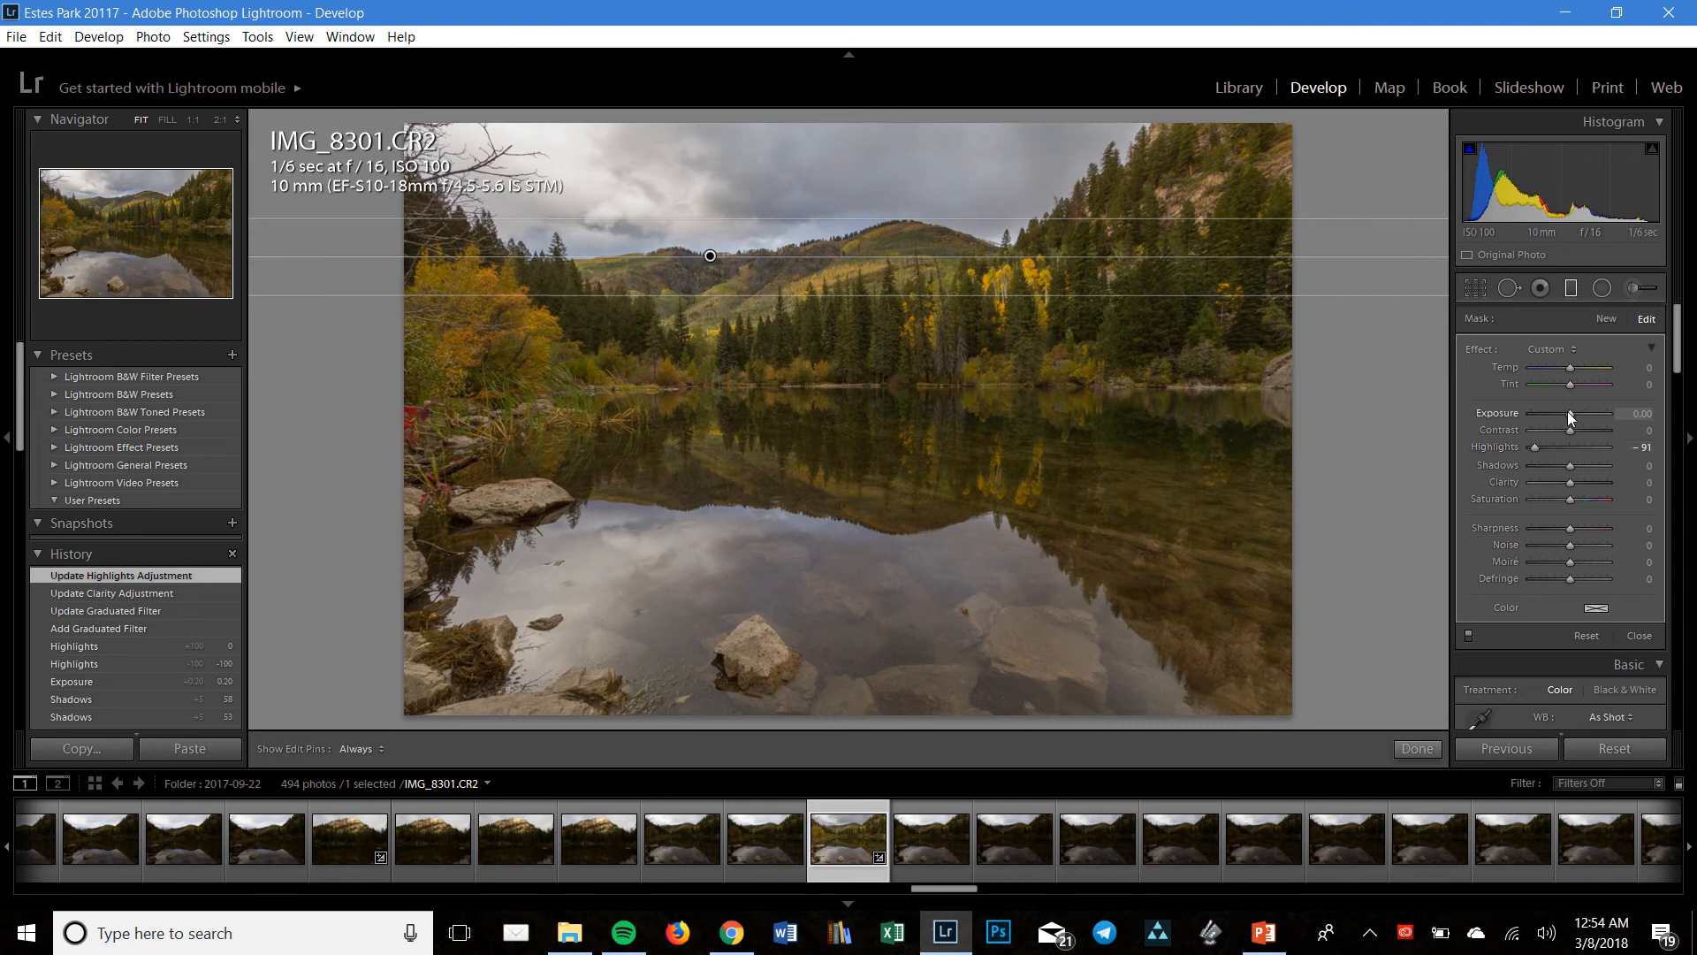
pyautogui.moveTo(1568, 413); pyautogui.dragTo(1571, 419)
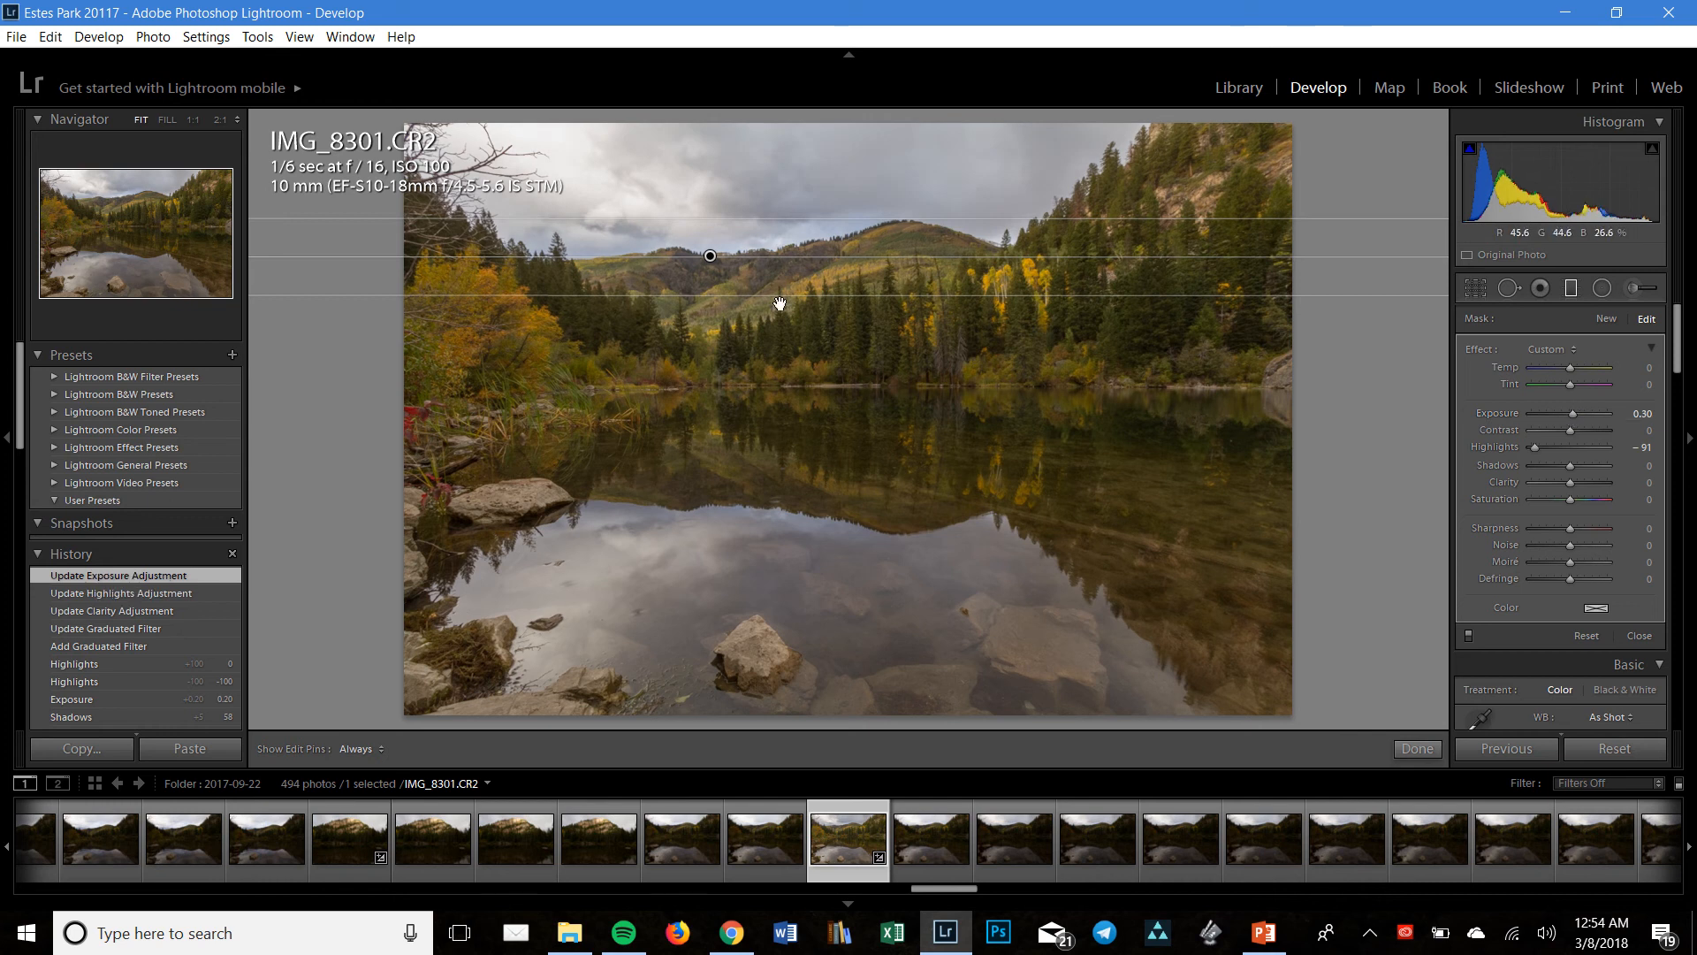
pyautogui.moveTo(1569, 417); pyautogui.dragTo(1572, 417)
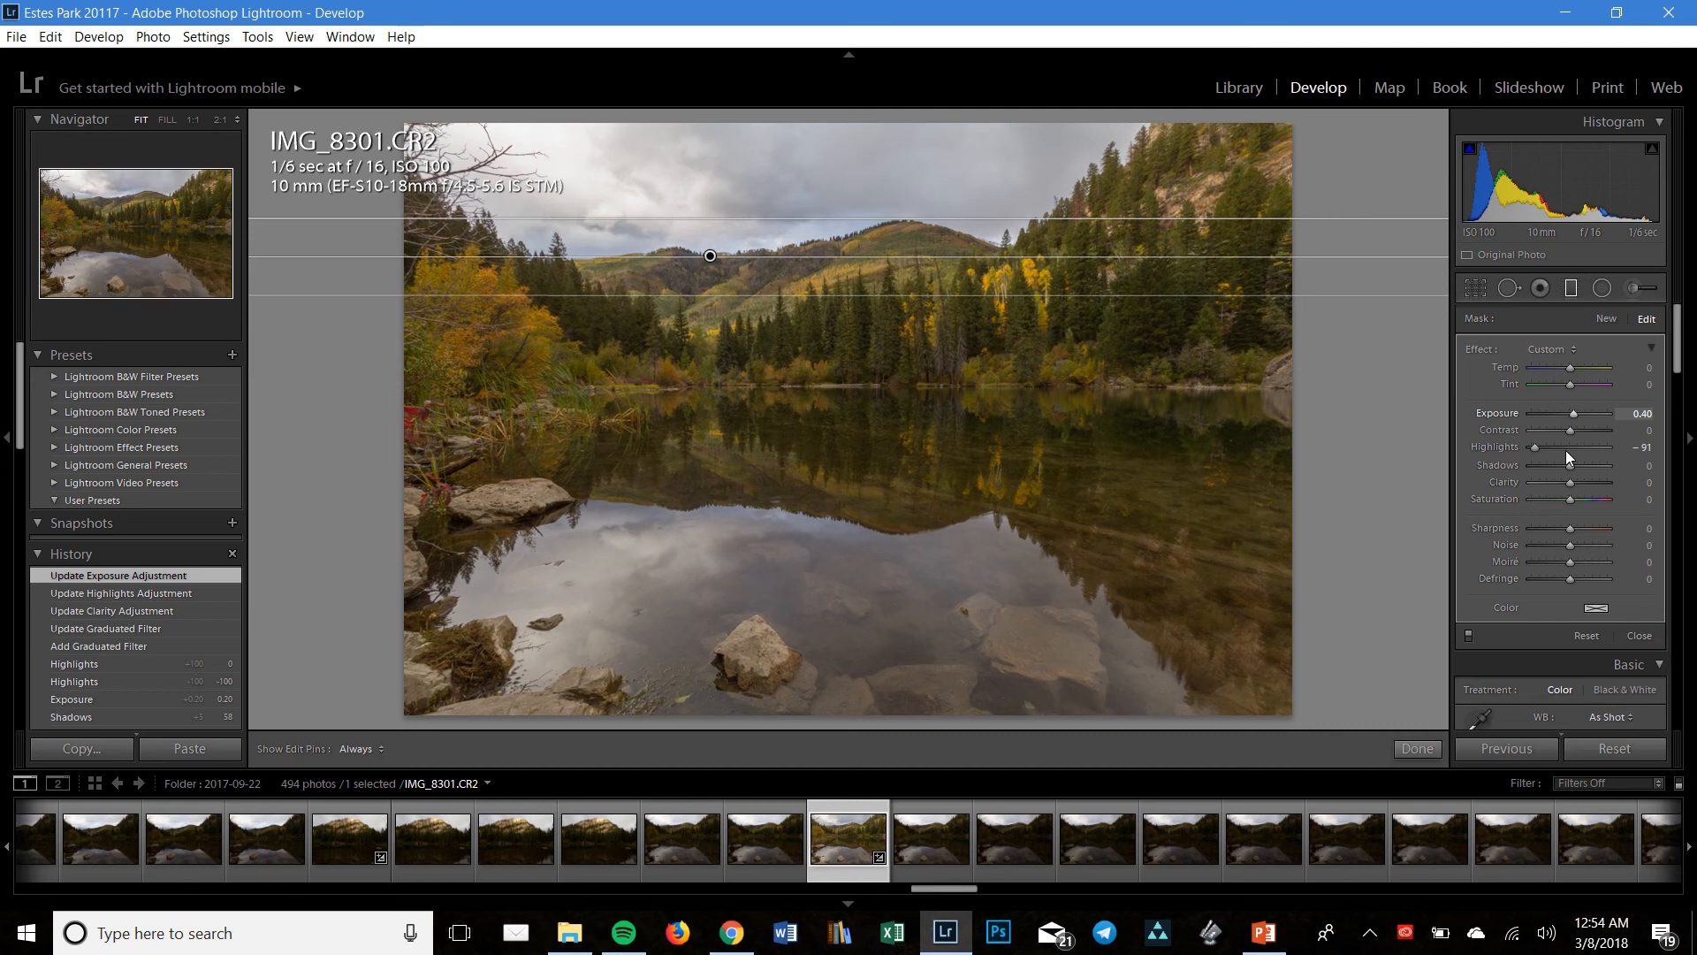
pyautogui.moveTo(1572, 480); pyautogui.dragTo(1579, 479)
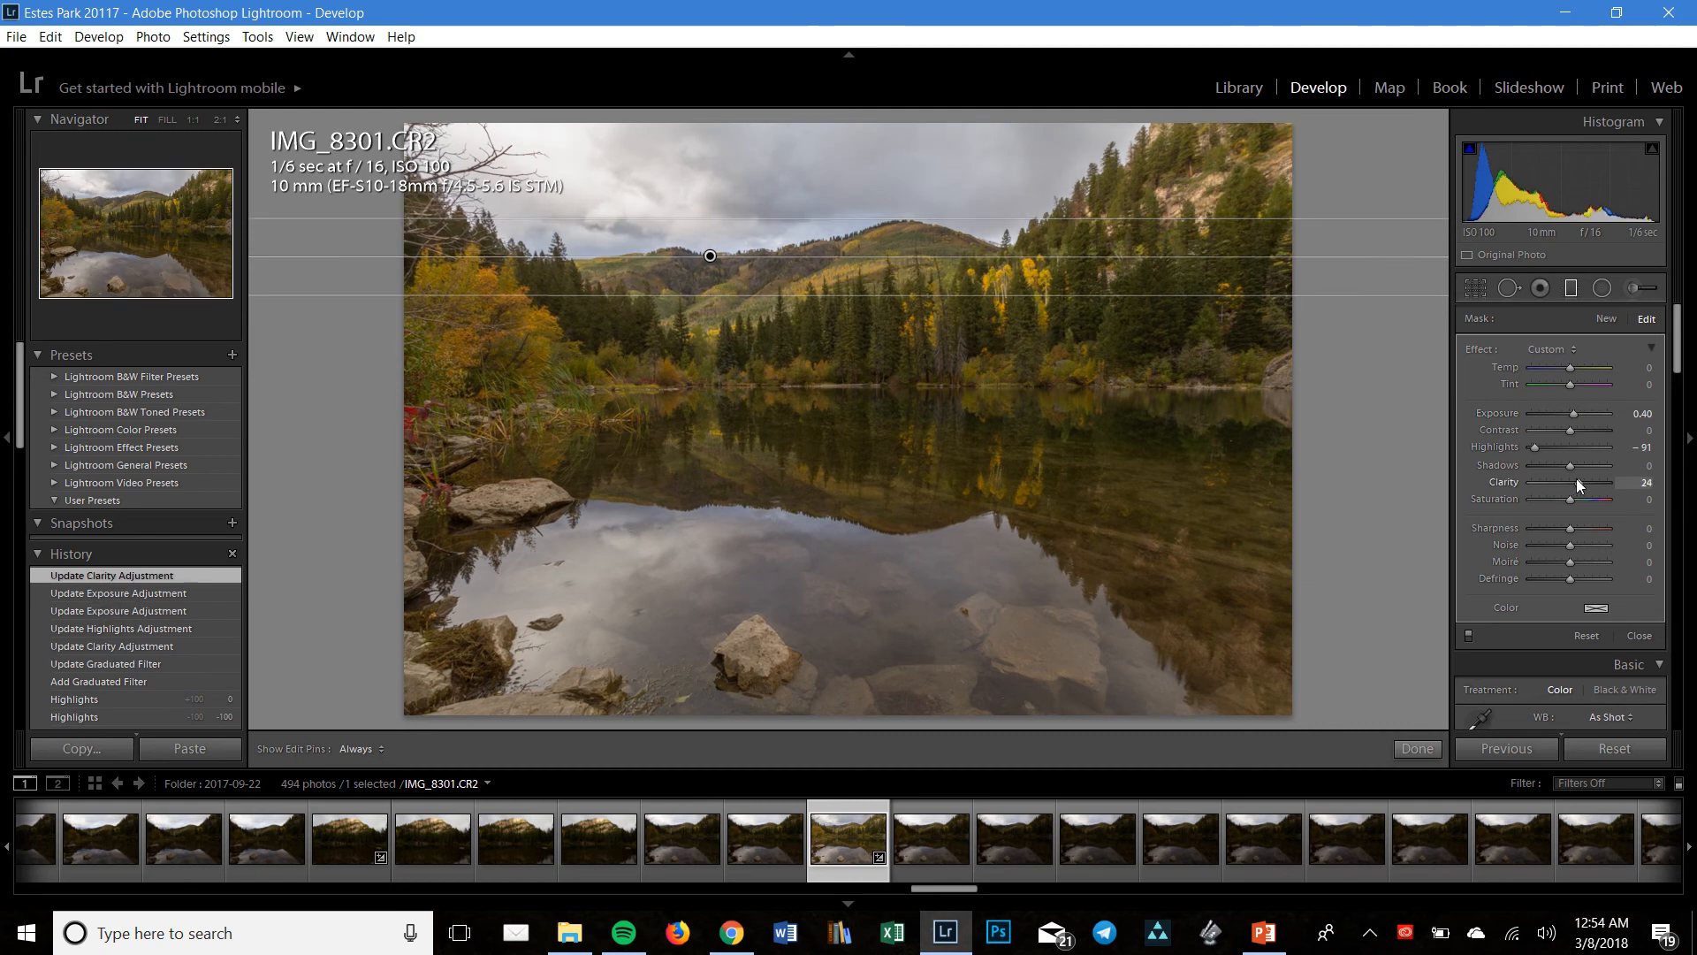
pyautogui.click(1417, 749)
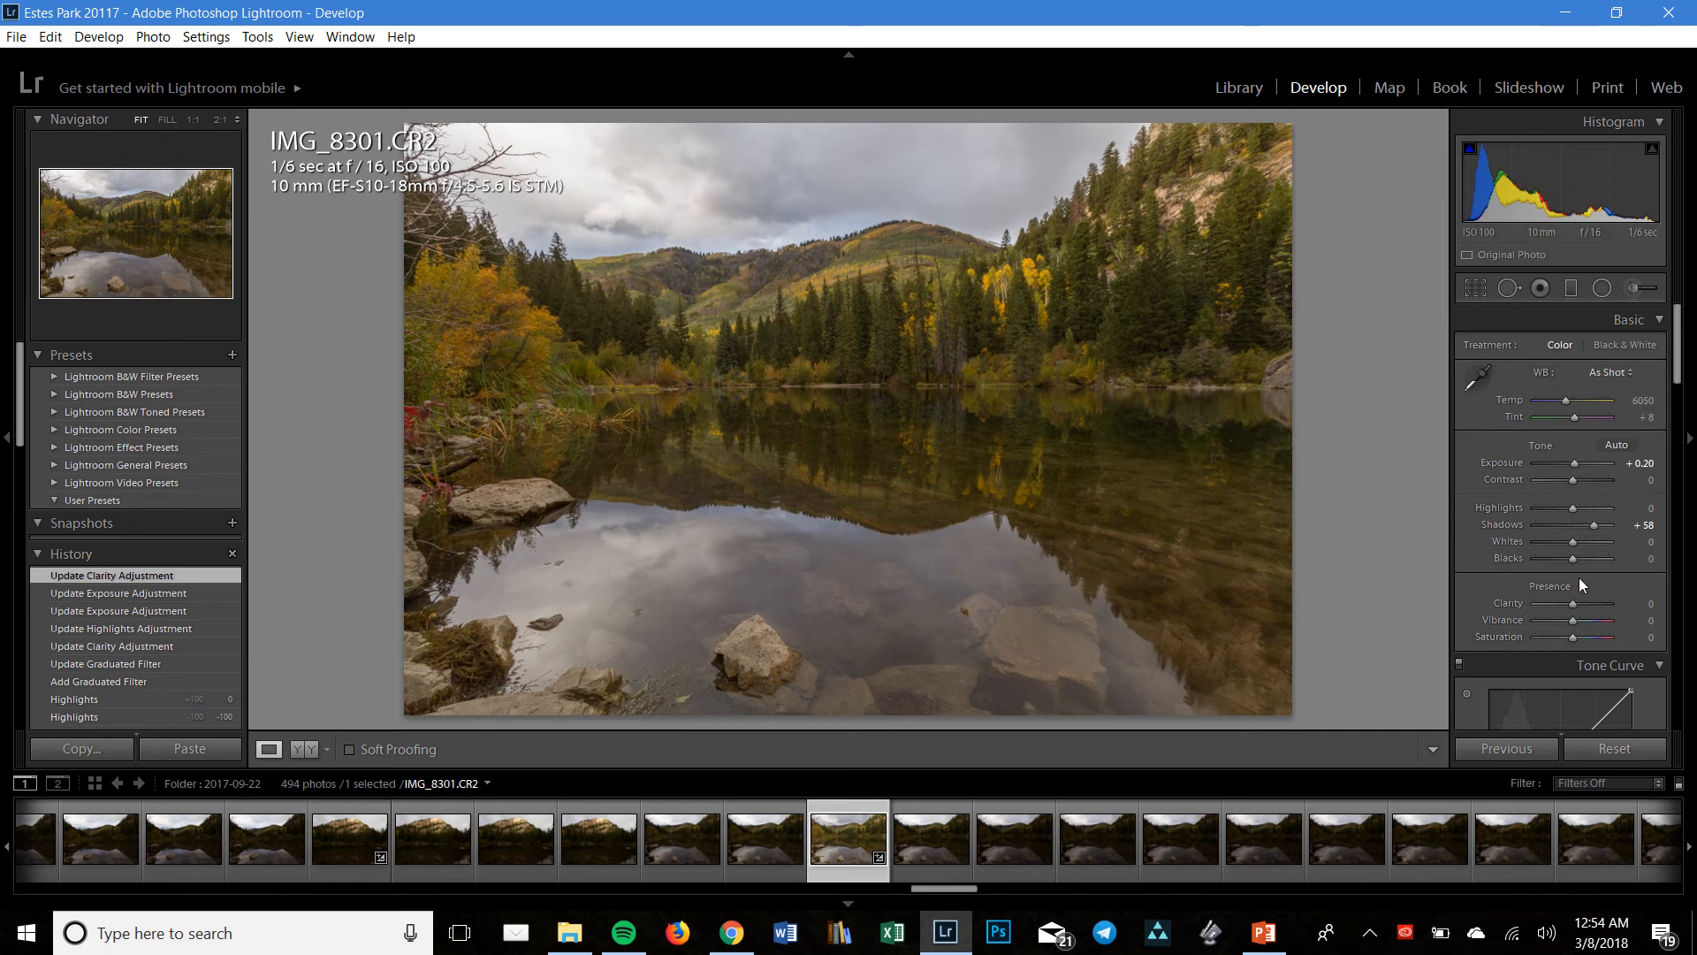
# Set the whole photo's Whites to +25 and its Blacks to -10
pyautogui.press('Up')
pyautogui.press('Up')
pyautogui.press('Up')
pyautogui.press('Up')
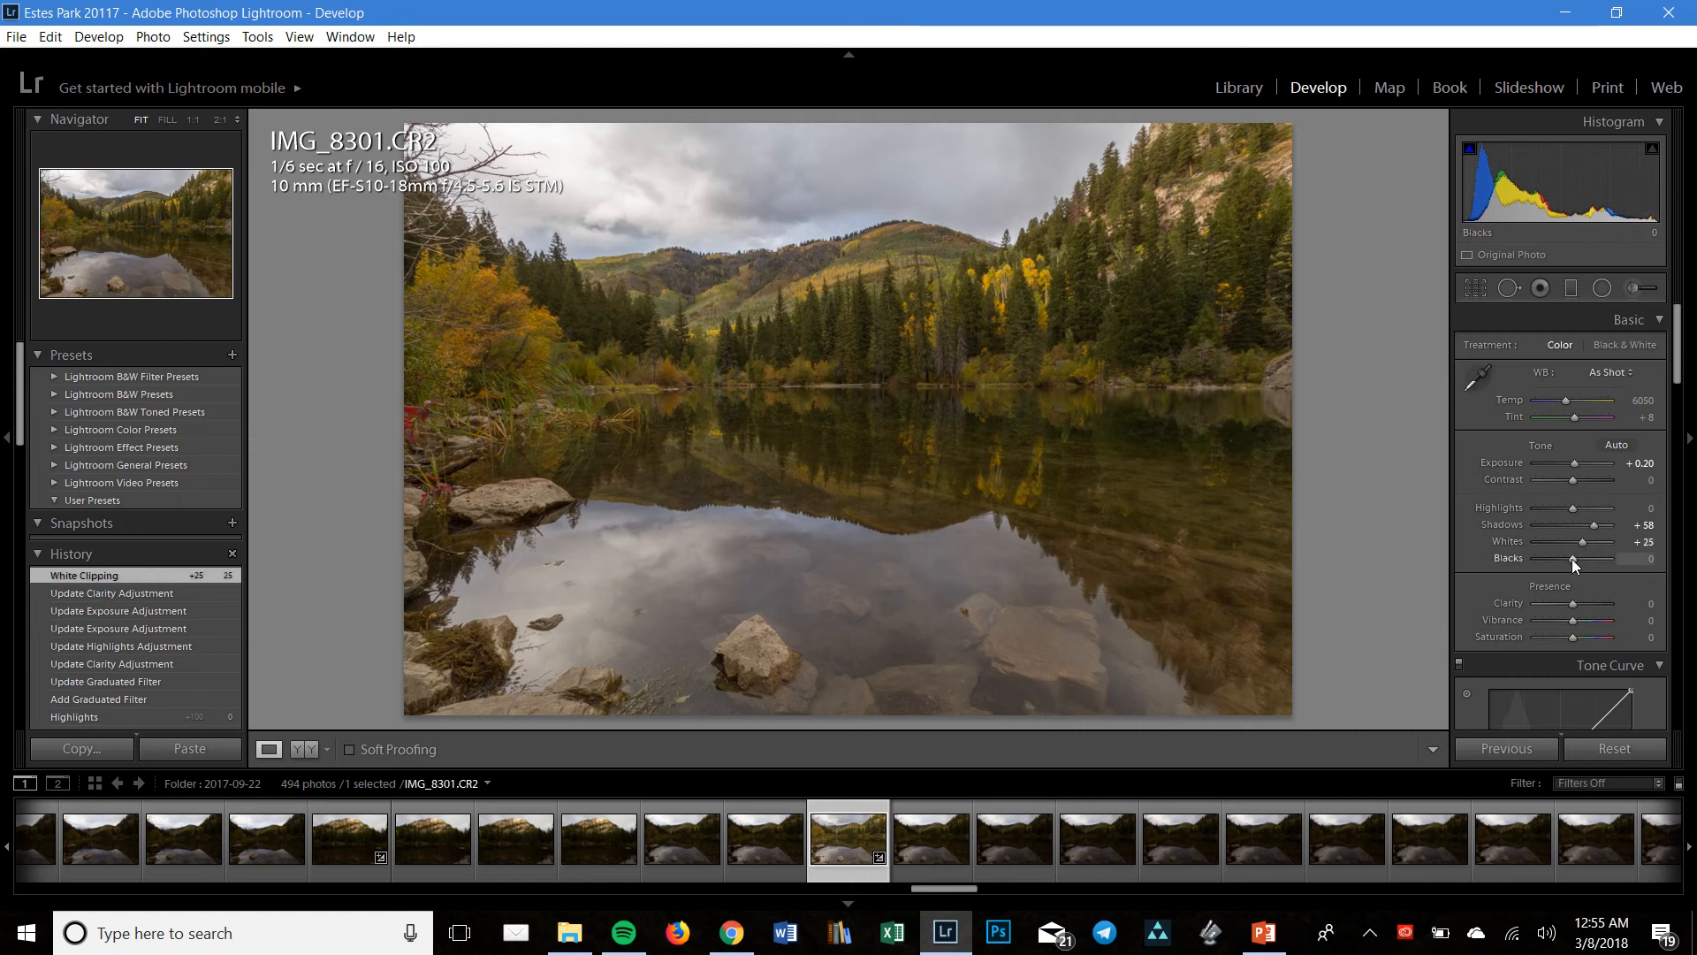
pyautogui.press('Down')
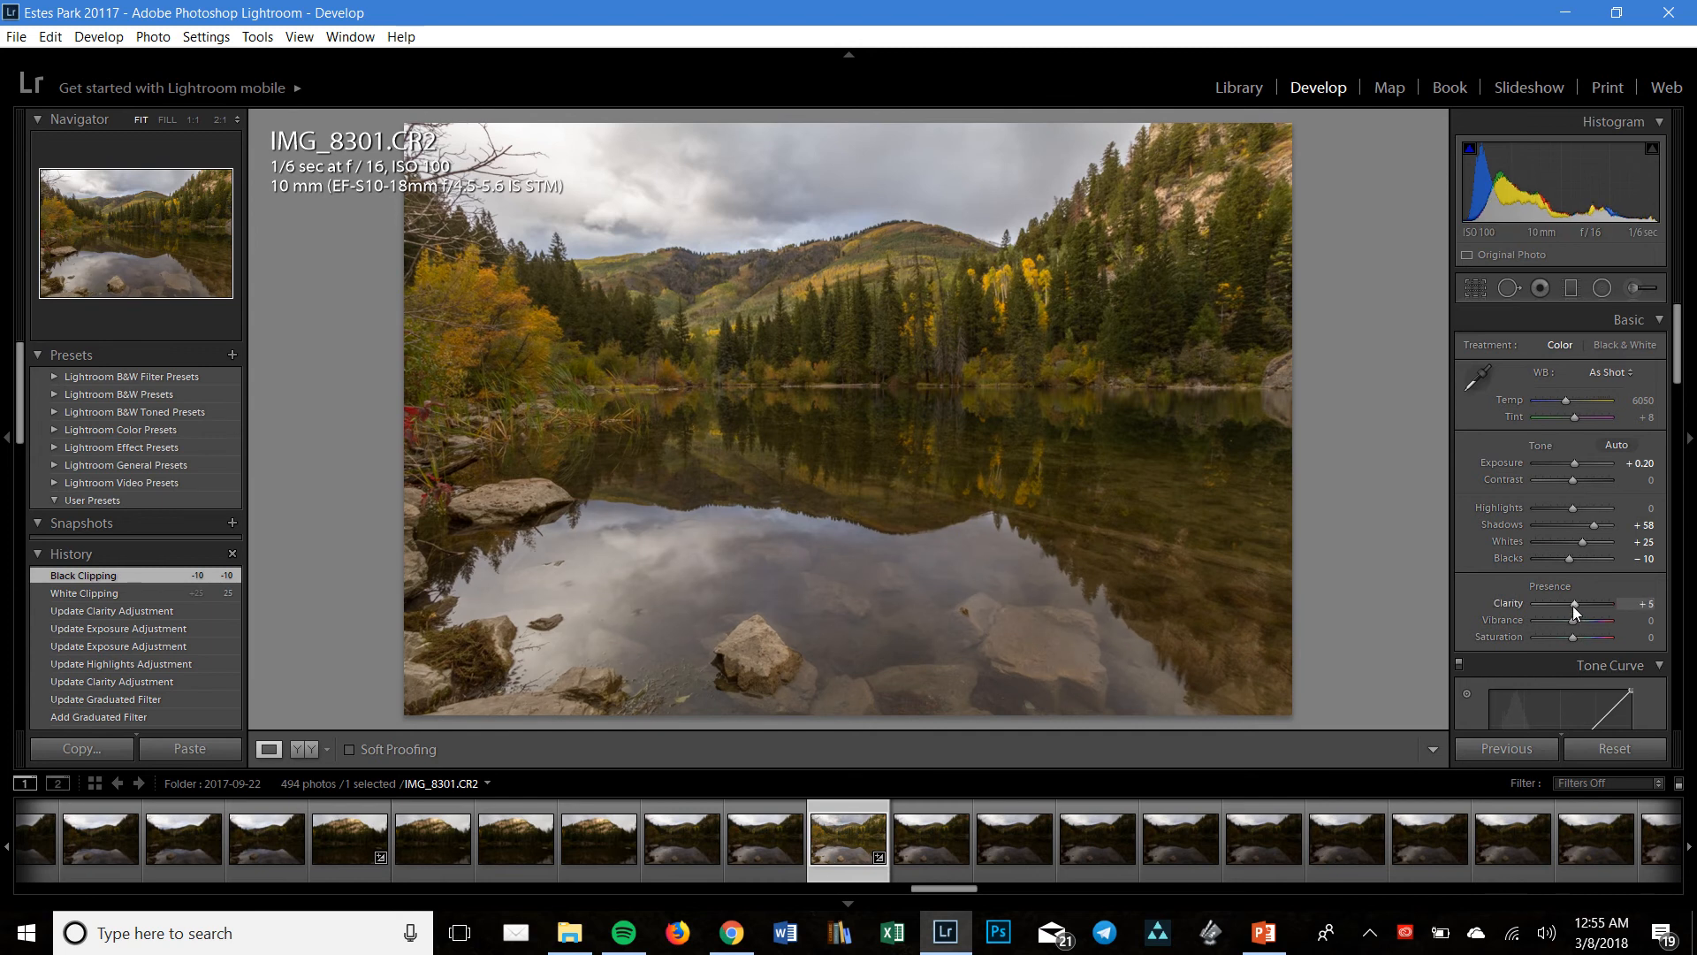
# Try raising the photo's Clarity to +10 and up to the maximum of +100, and reset it to 0
pyautogui.press('Up')
pyautogui.press('Up')
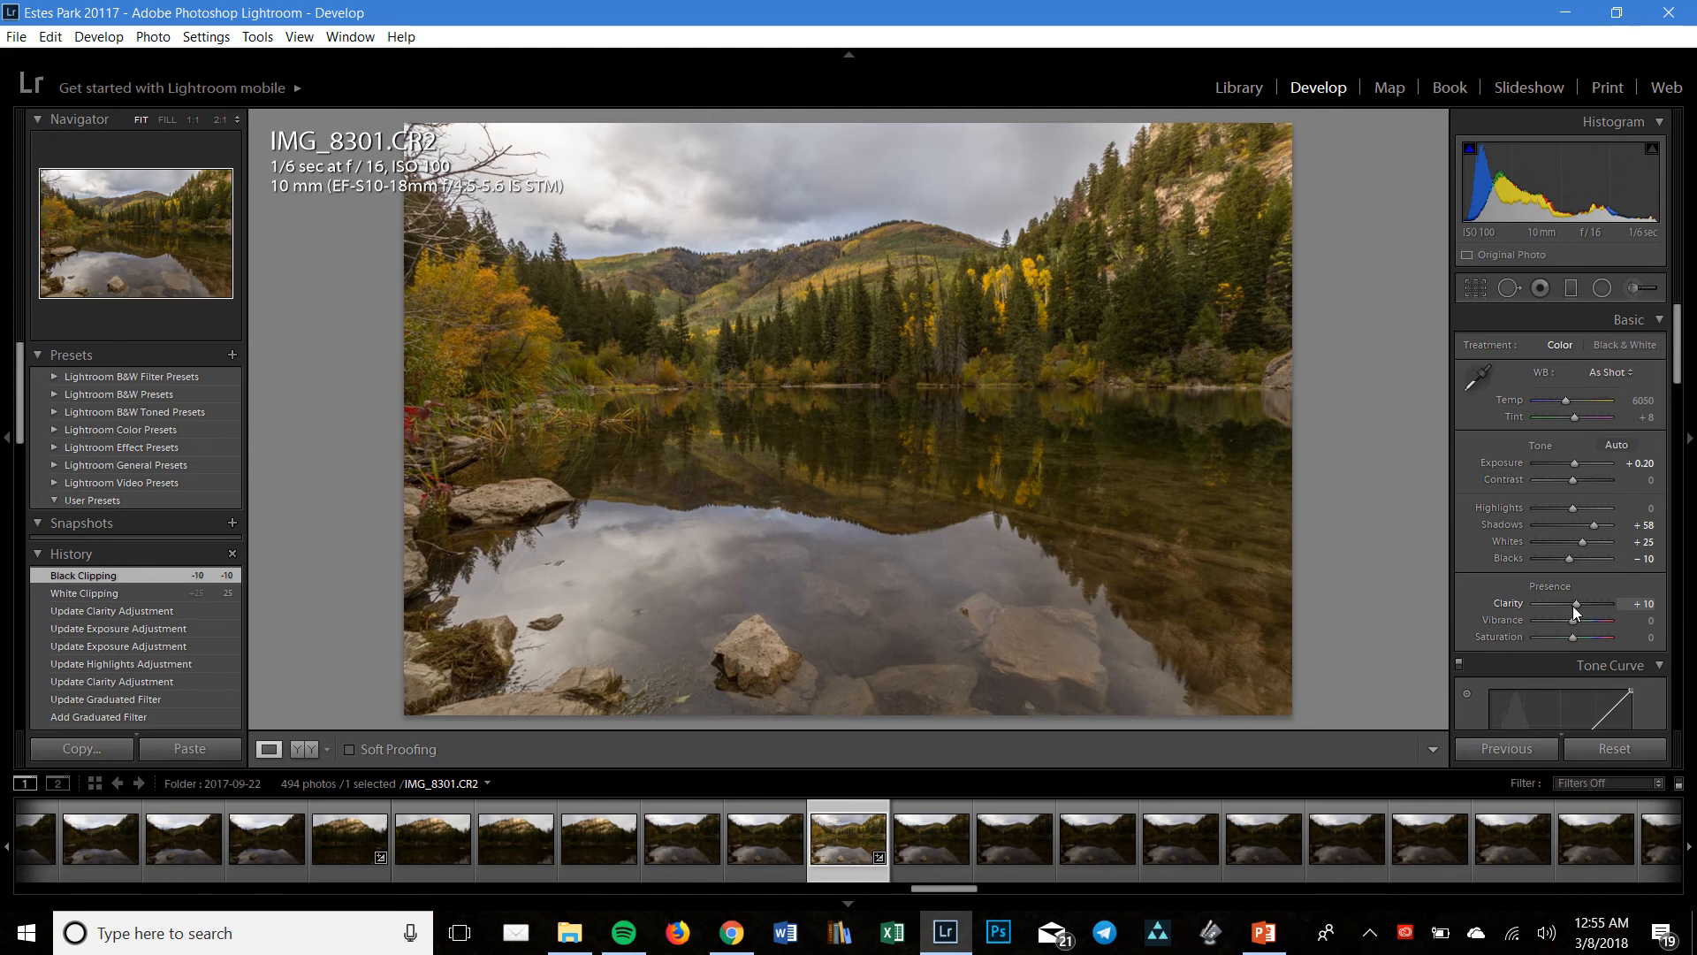
pyautogui.moveTo(1575, 604); pyautogui.dragTo(1684, 623)
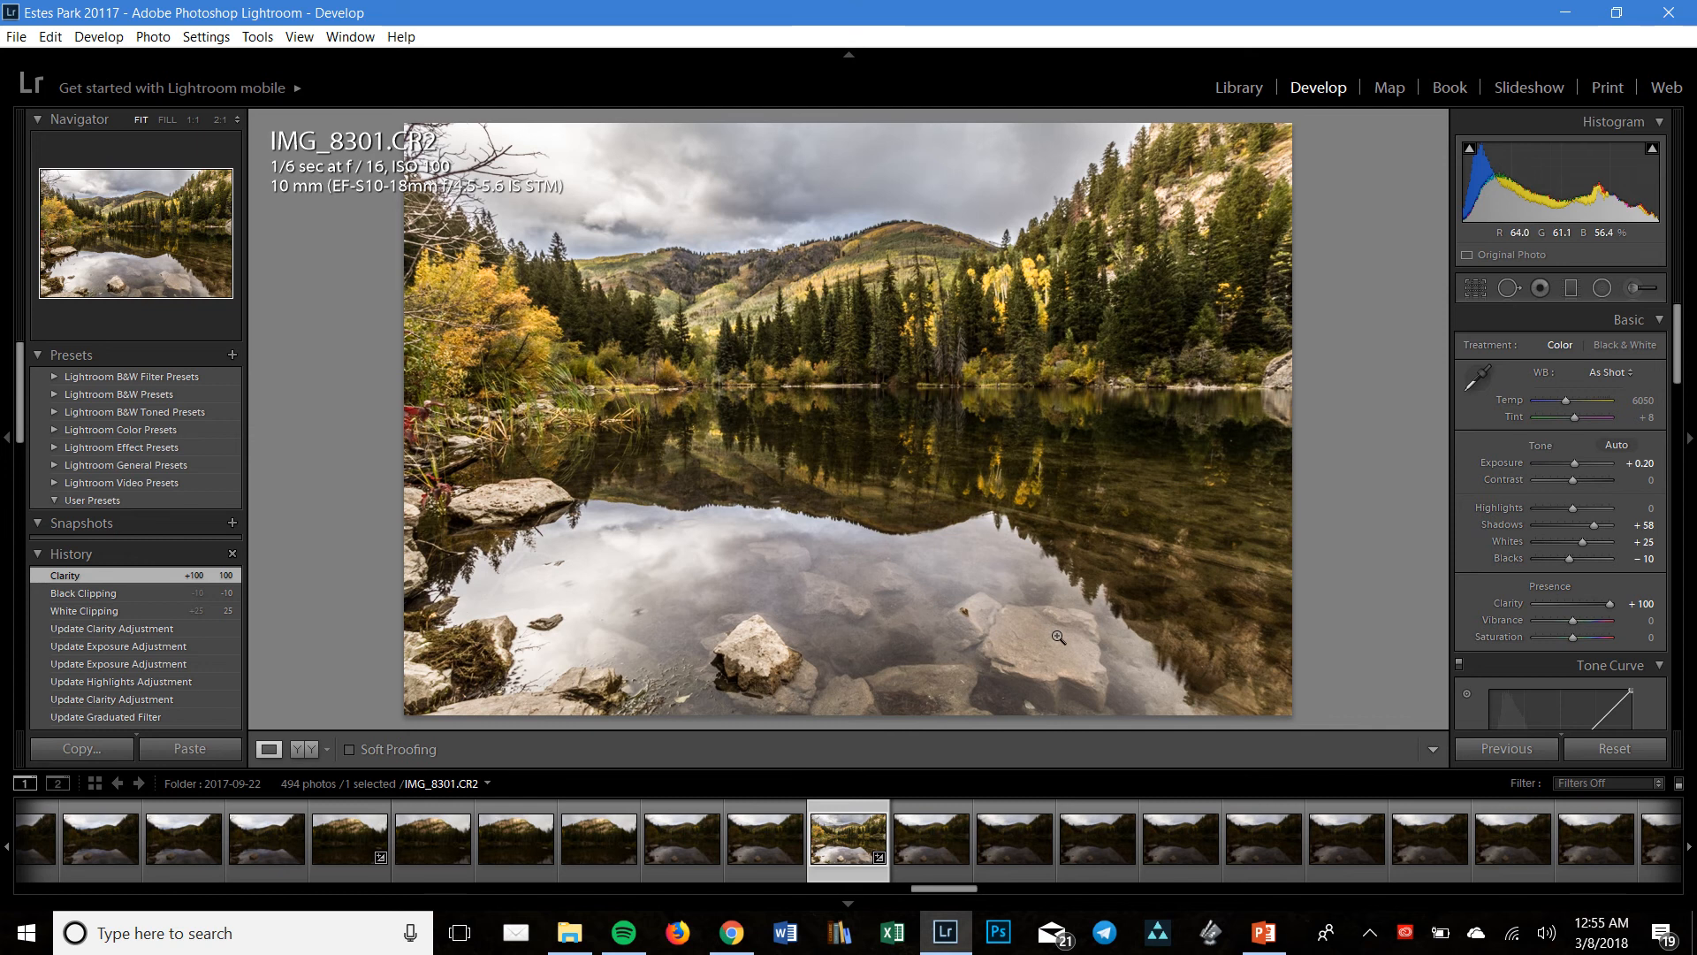
pyautogui.doubleClick(1520, 604)
# Set the photo's Clarity to +15 and its Vibrance to +38
pyautogui.moveTo(1563, 601); pyautogui.dragTo(1572, 607)
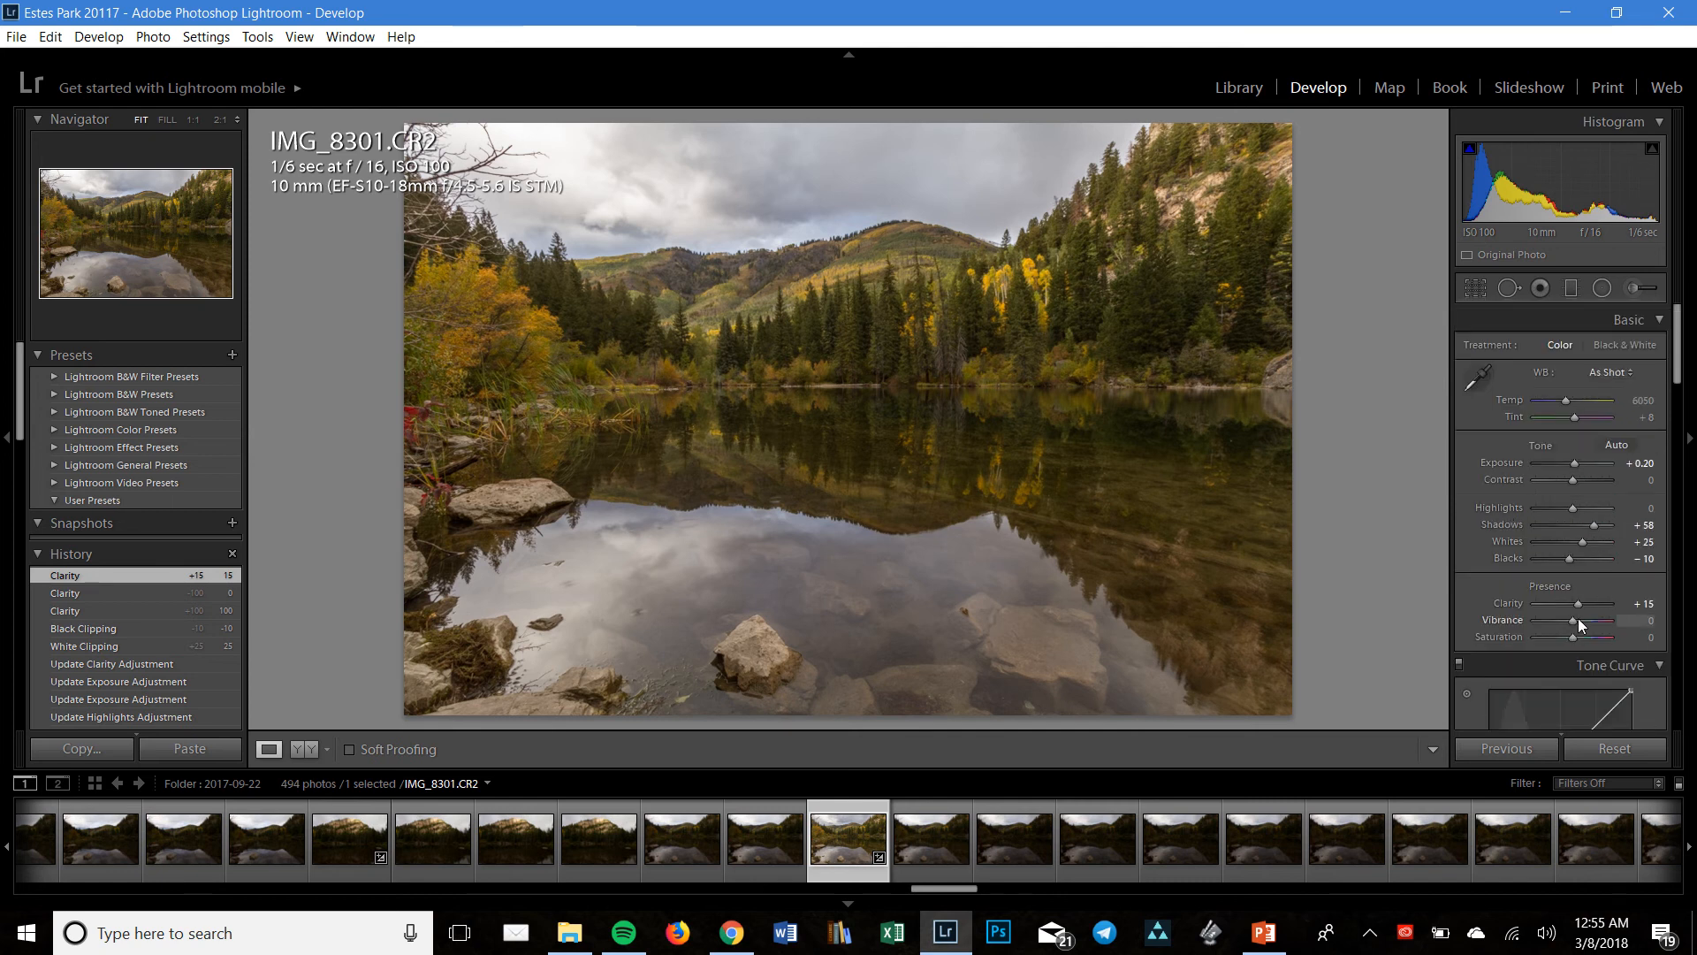
pyautogui.moveTo(1573, 620); pyautogui.dragTo(1591, 621)
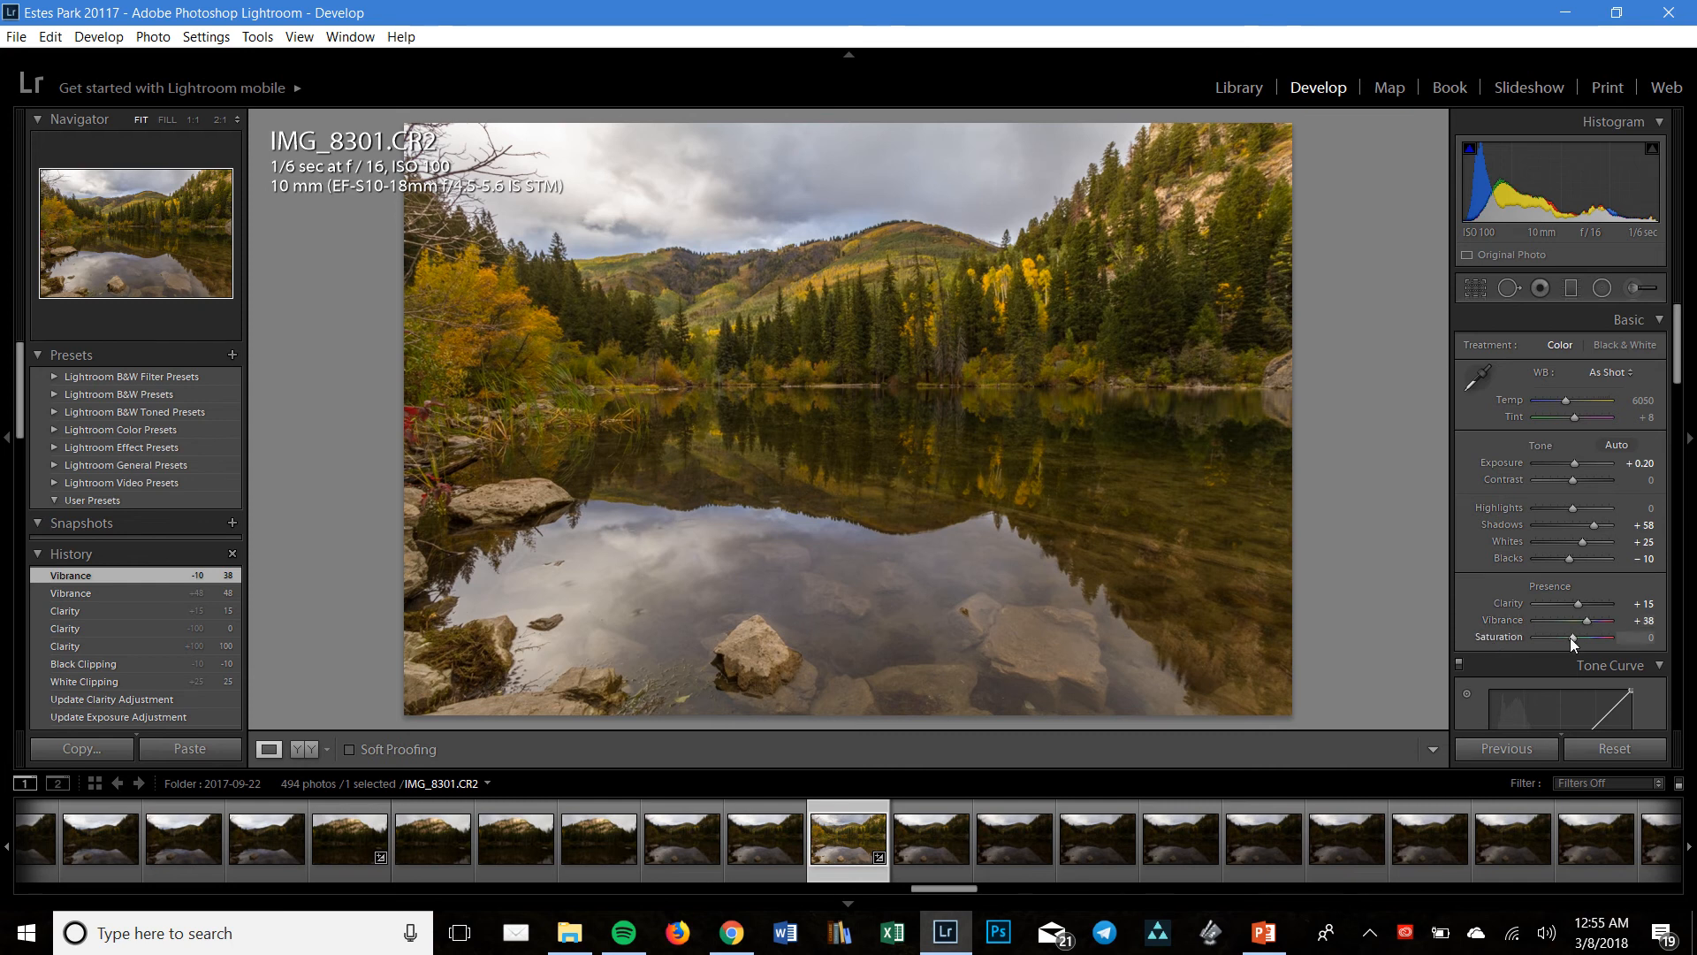
# Try the photo's Saturation at the maximum of +100 and reset it to 0
pyautogui.moveTo(1614, 640); pyautogui.dragTo(1626, 640)
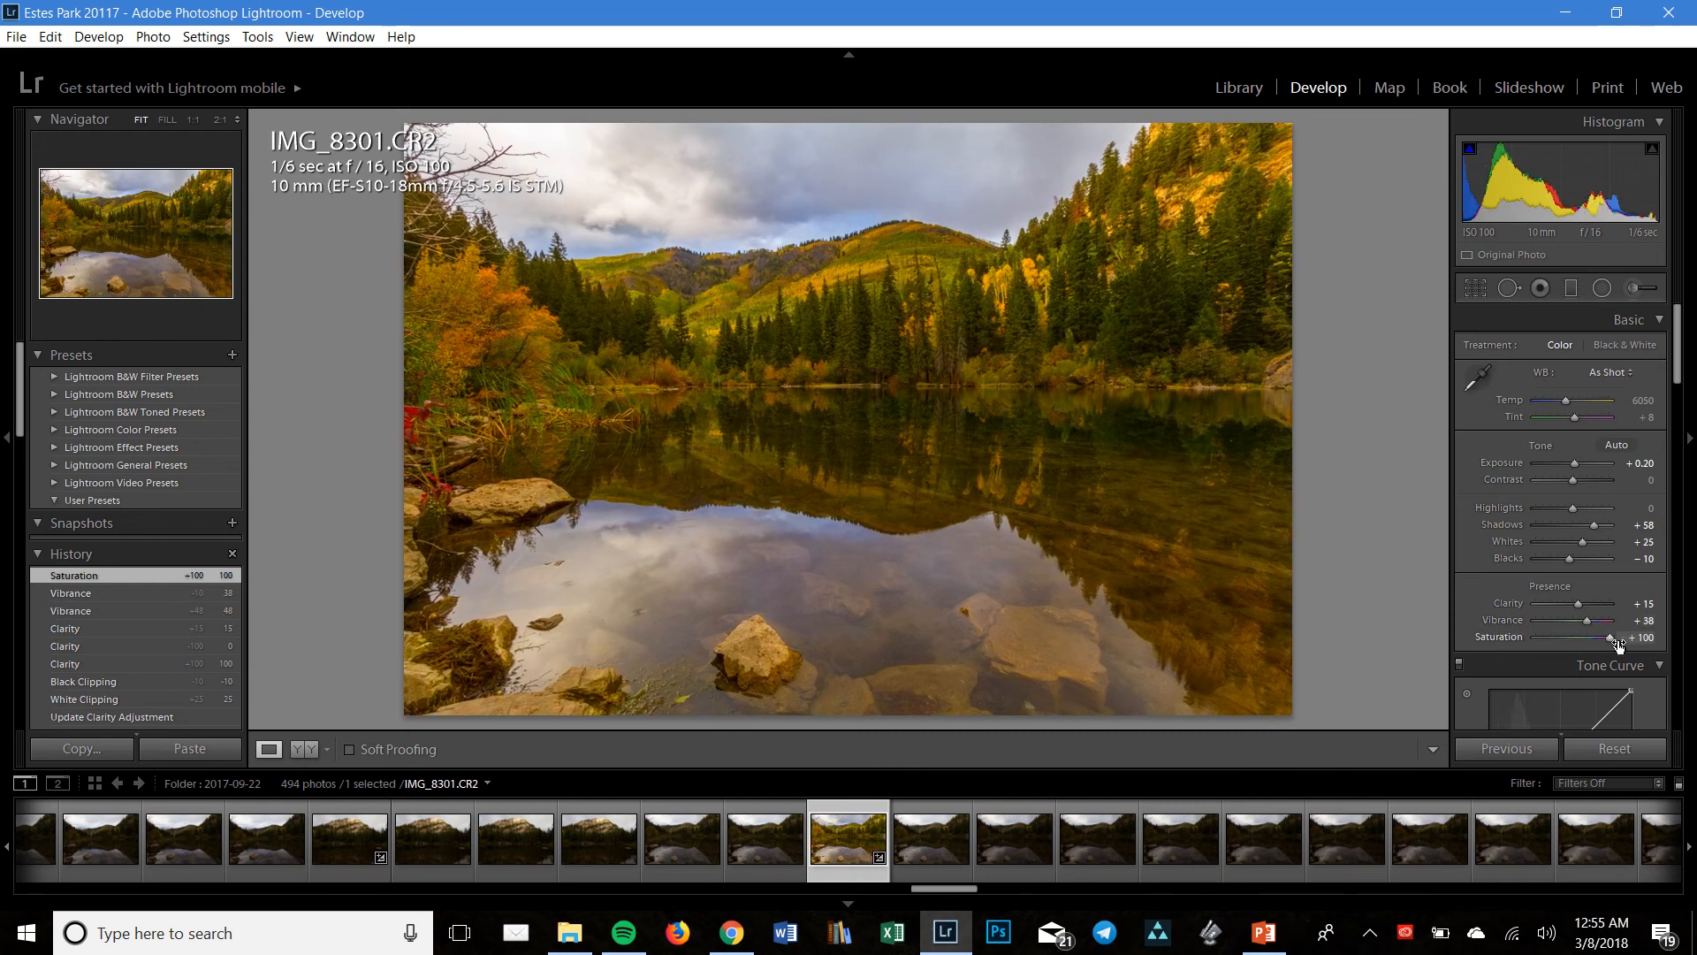
pyautogui.doubleClick(1515, 634)
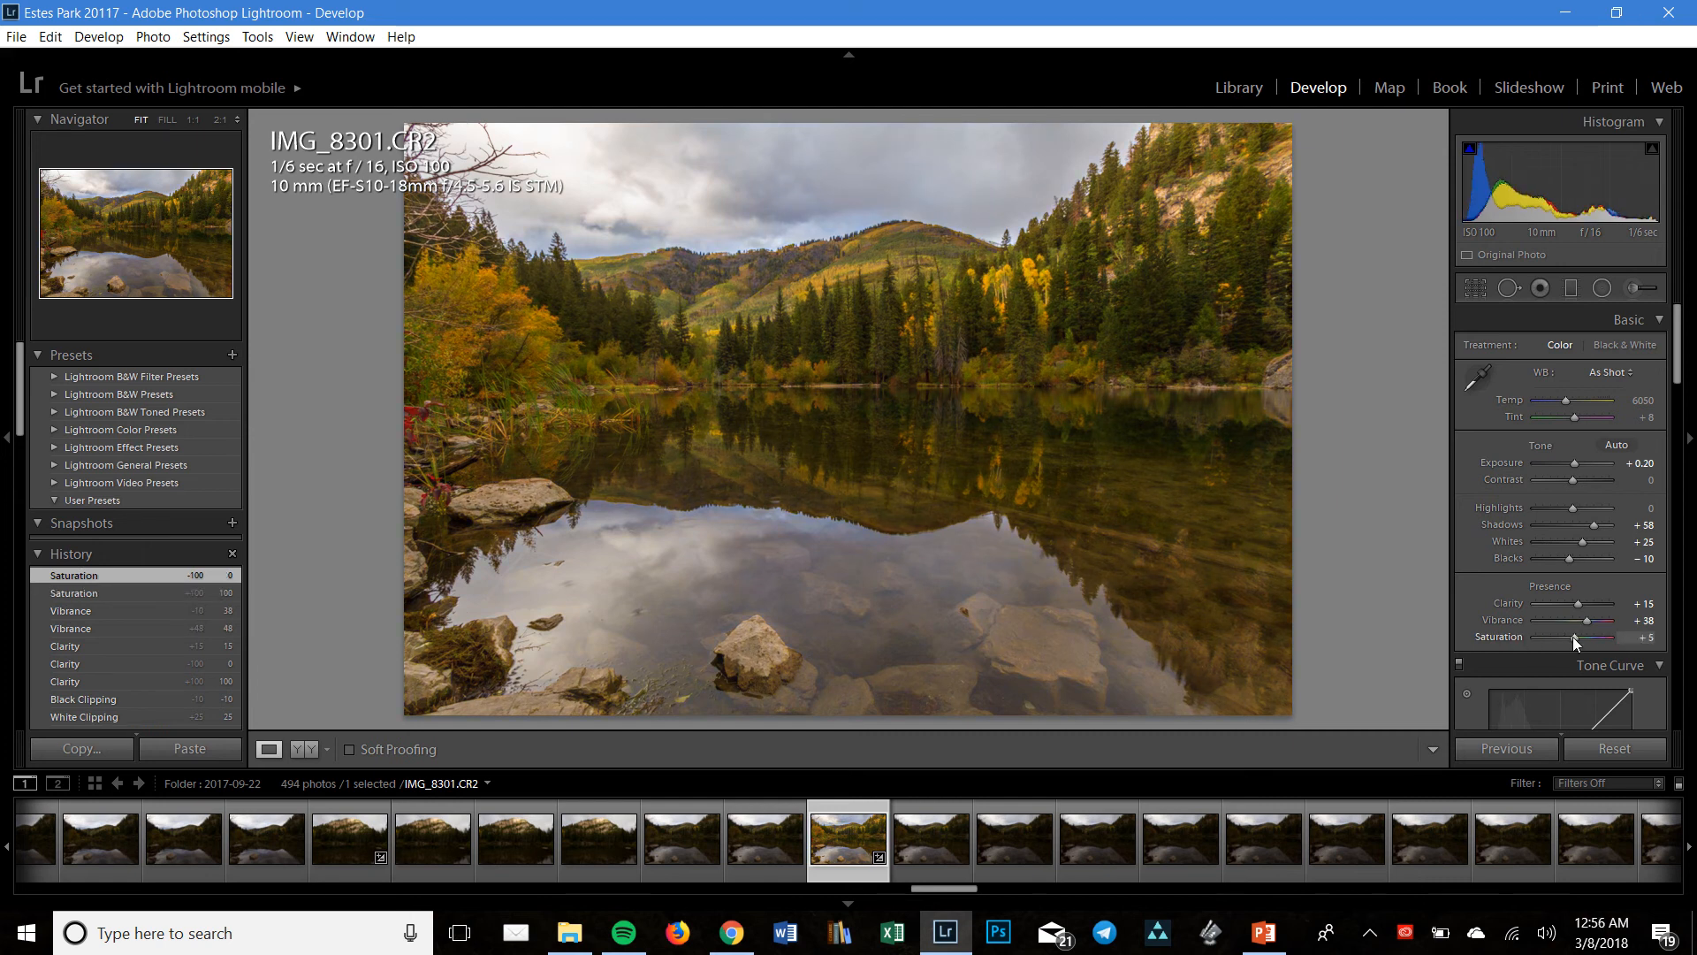
# Set the photo's Saturation to +5
pyautogui.moveTo(1573, 636); pyautogui.dragTo(1572, 637)
pyautogui.scroll(-2, 1476, 583)
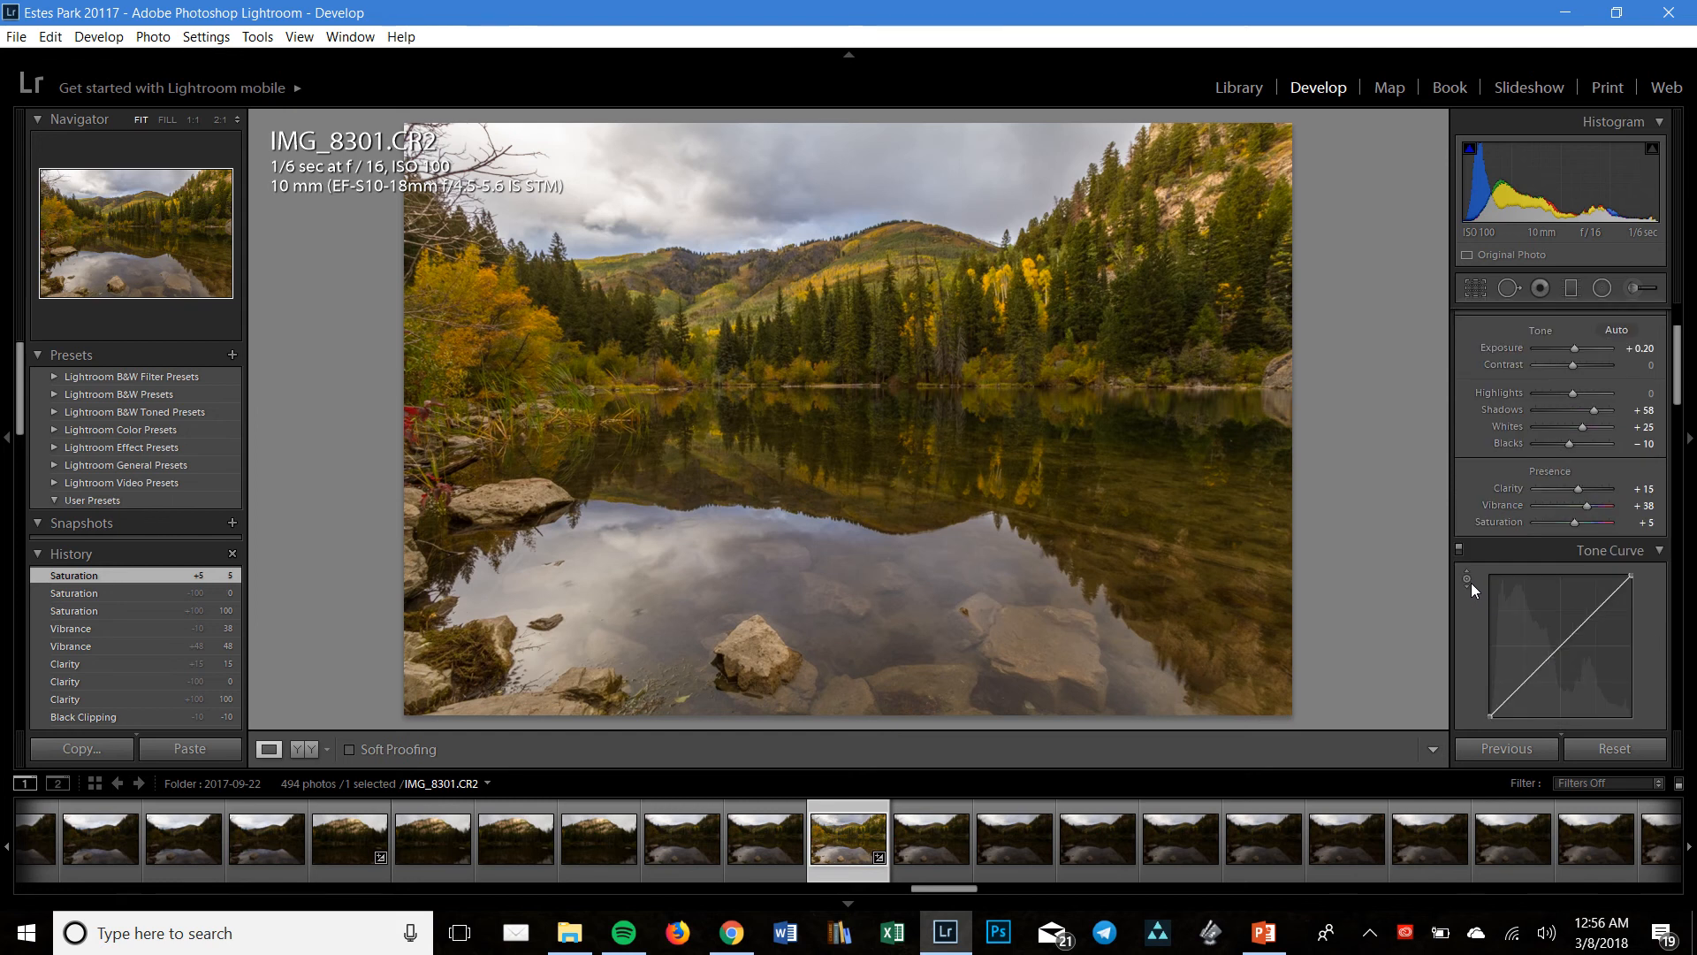
pyautogui.scroll(2, 1471, 581)
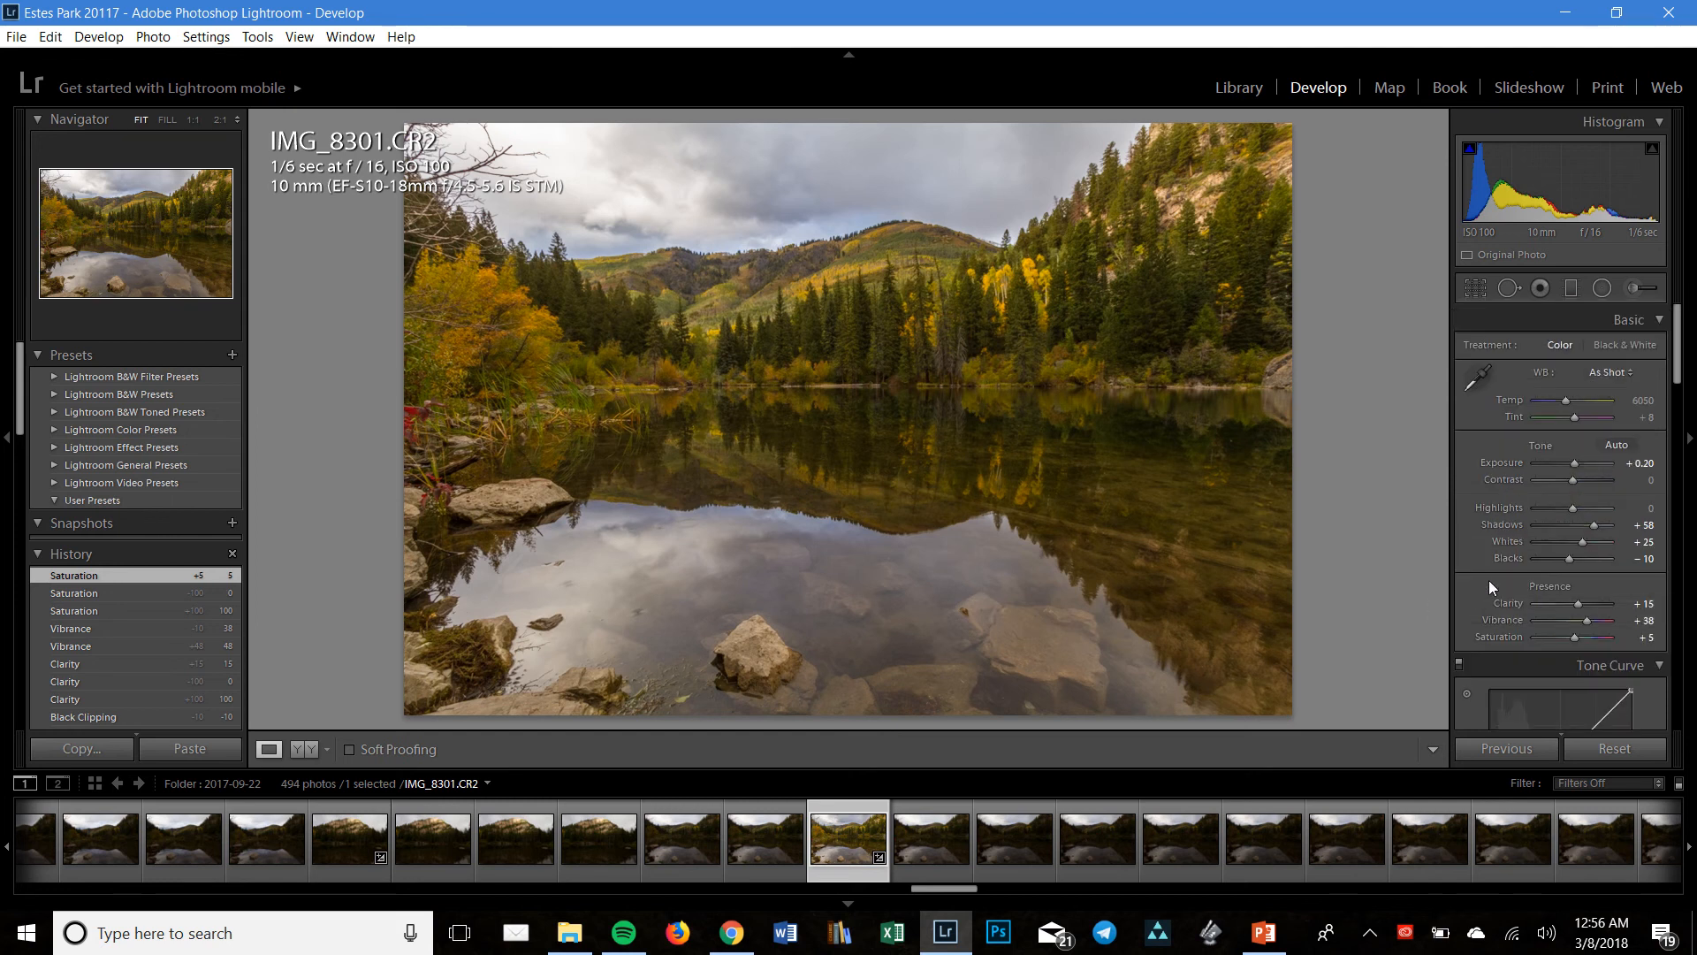
# Compare the edited photo with its original side by side, and return to the single-photo view
pyautogui.scroll(-8, 1488, 579)
pyautogui.scroll(-2, 1482, 584)
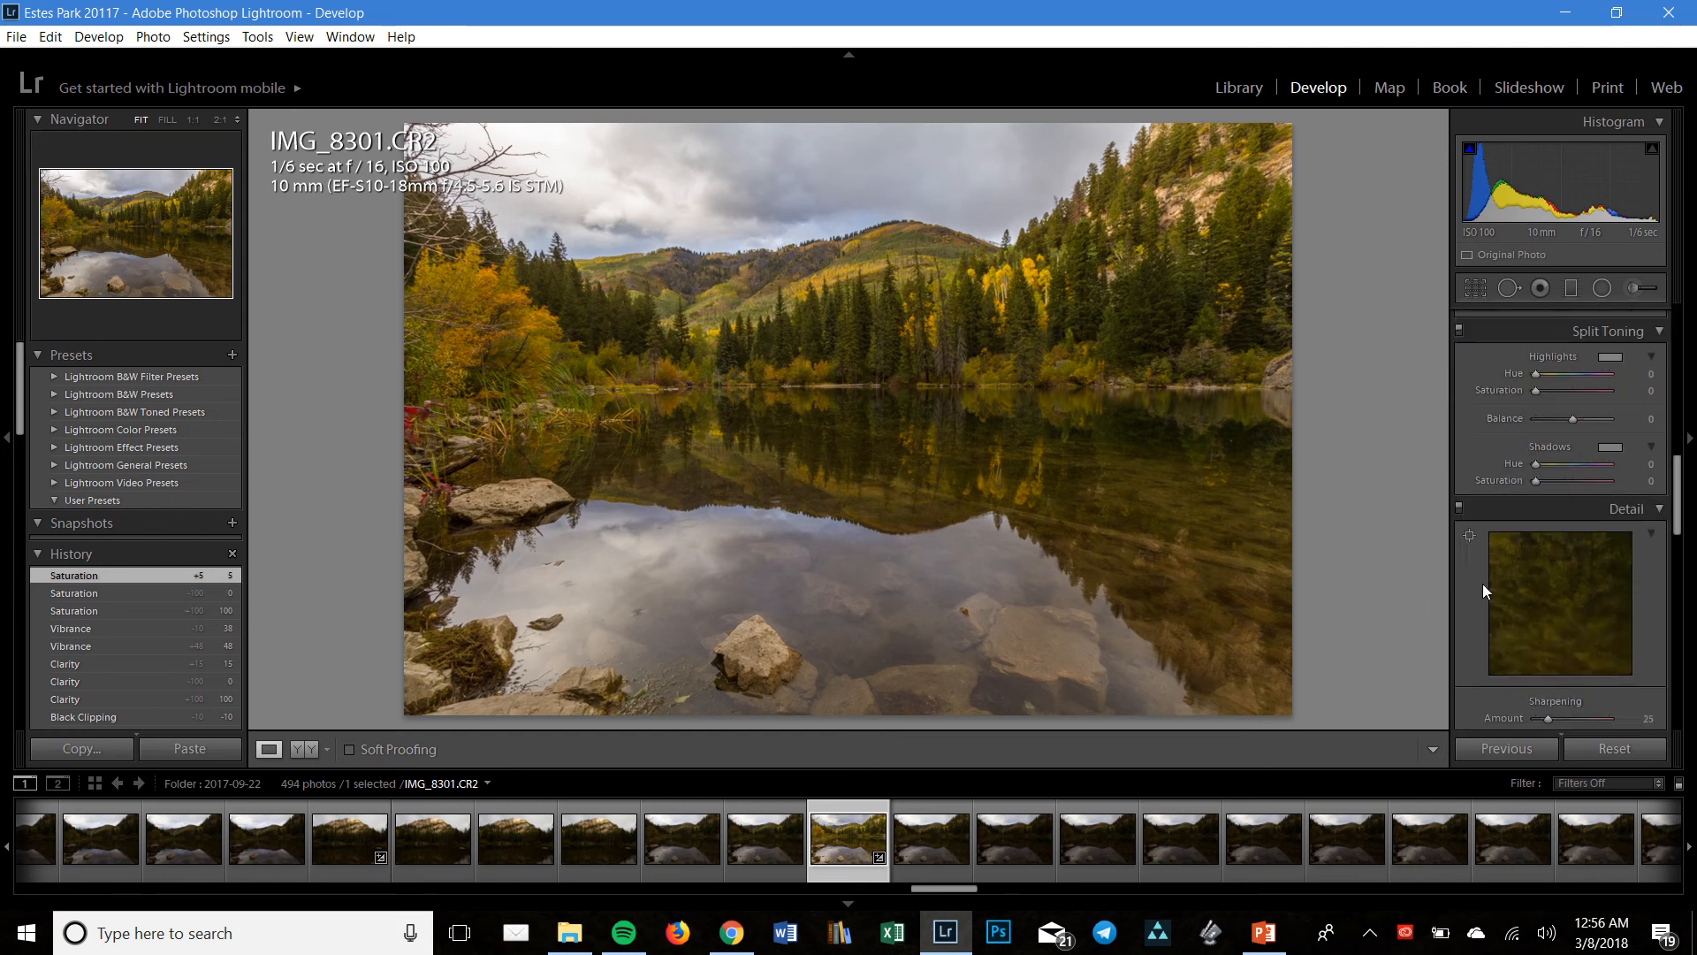
pyautogui.scroll(2, 1482, 584)
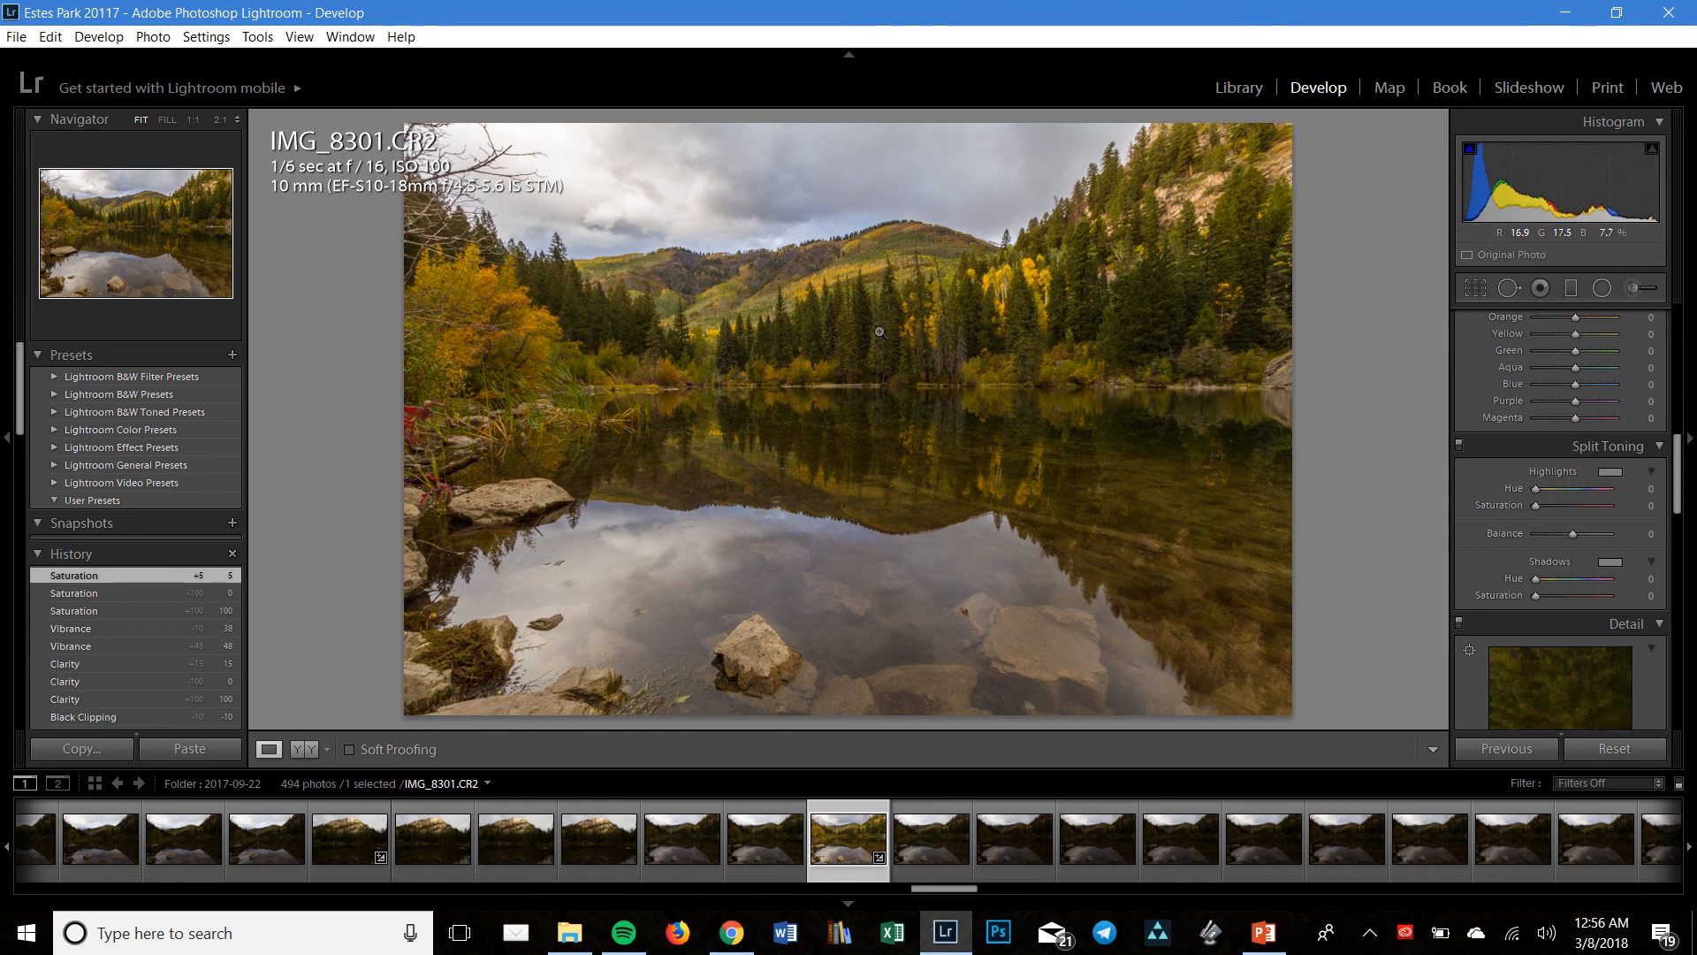
pyautogui.click(307, 750)
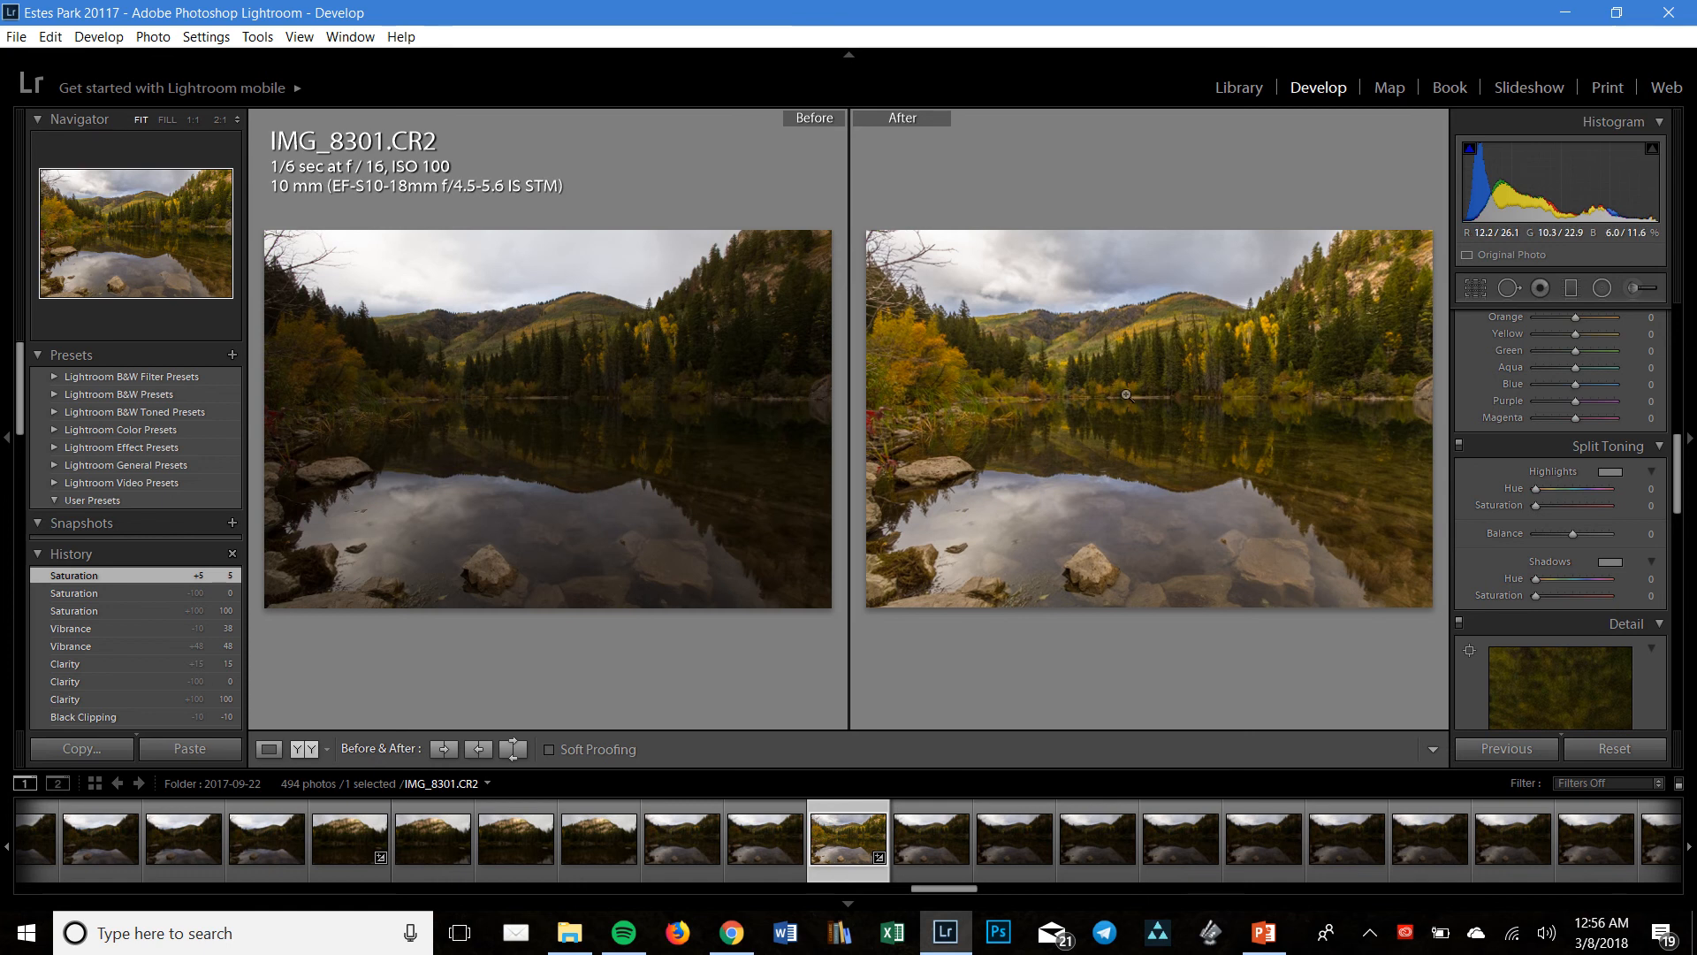
pyautogui.click(269, 749)
# Try a Split Toning highlight Hue of 77 and reset it to 0
pyautogui.click(1499, 445)
pyautogui.click(1499, 446)
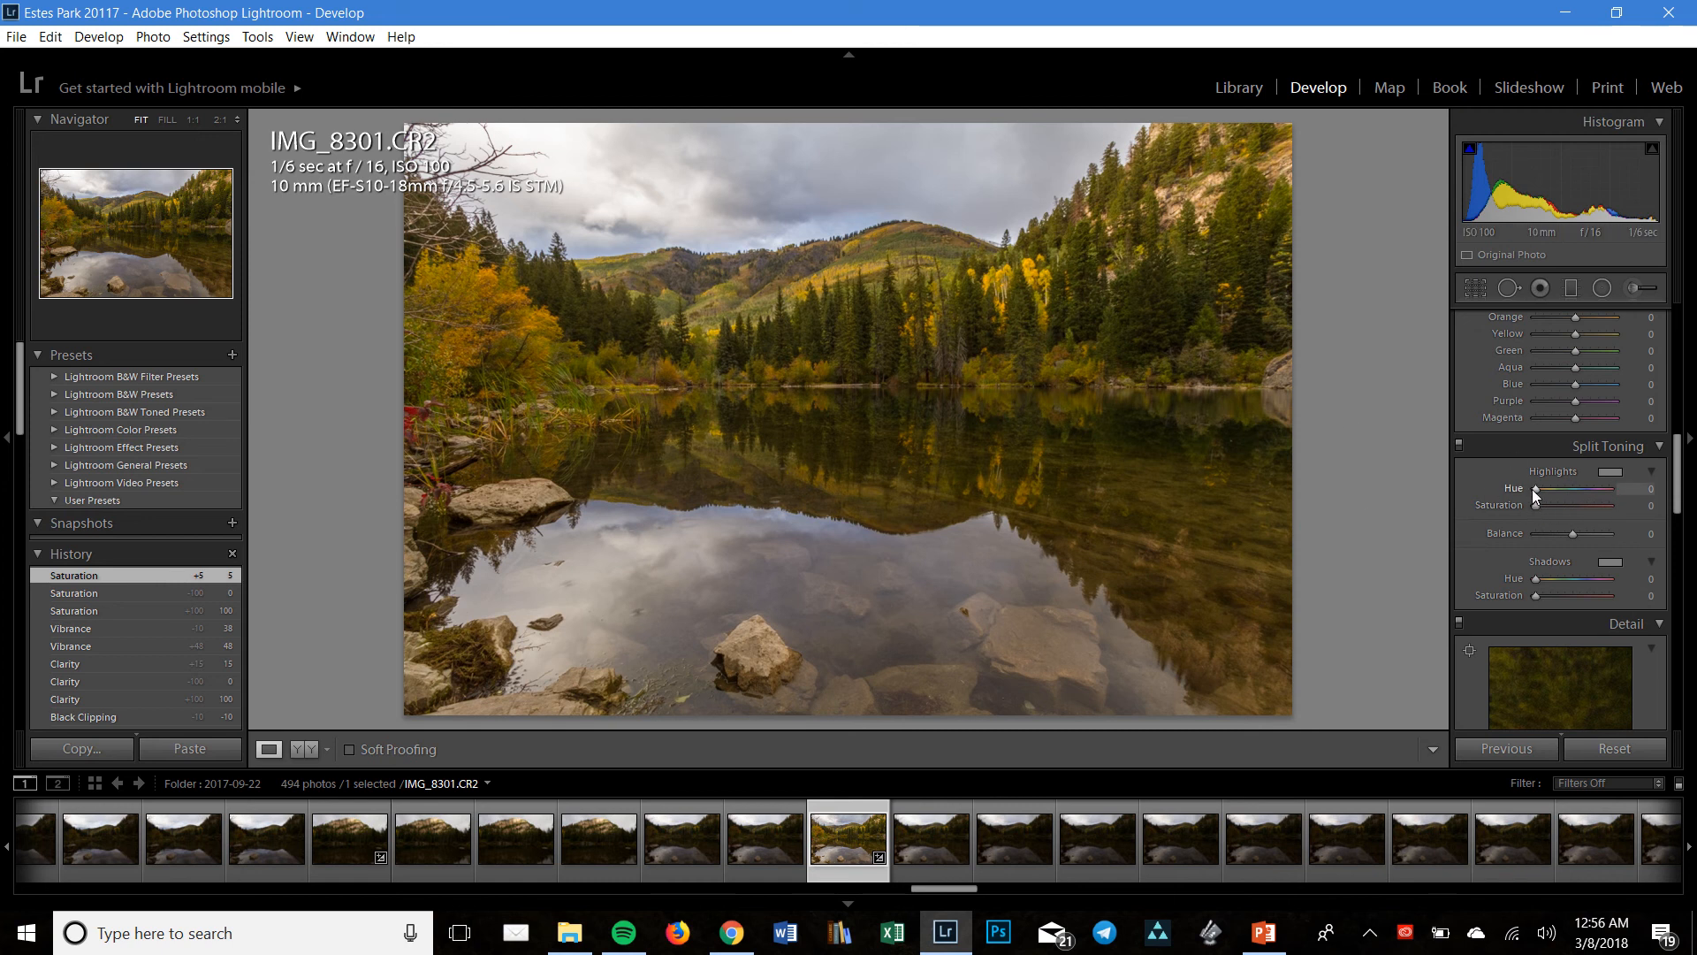
pyautogui.moveTo(1533, 491)
pyautogui.mouseDown()
pyautogui.moveTo(1608, 493)
pyautogui.moveTo(1521, 488)
pyautogui.moveTo(1559, 487)
pyautogui.mouseUp()
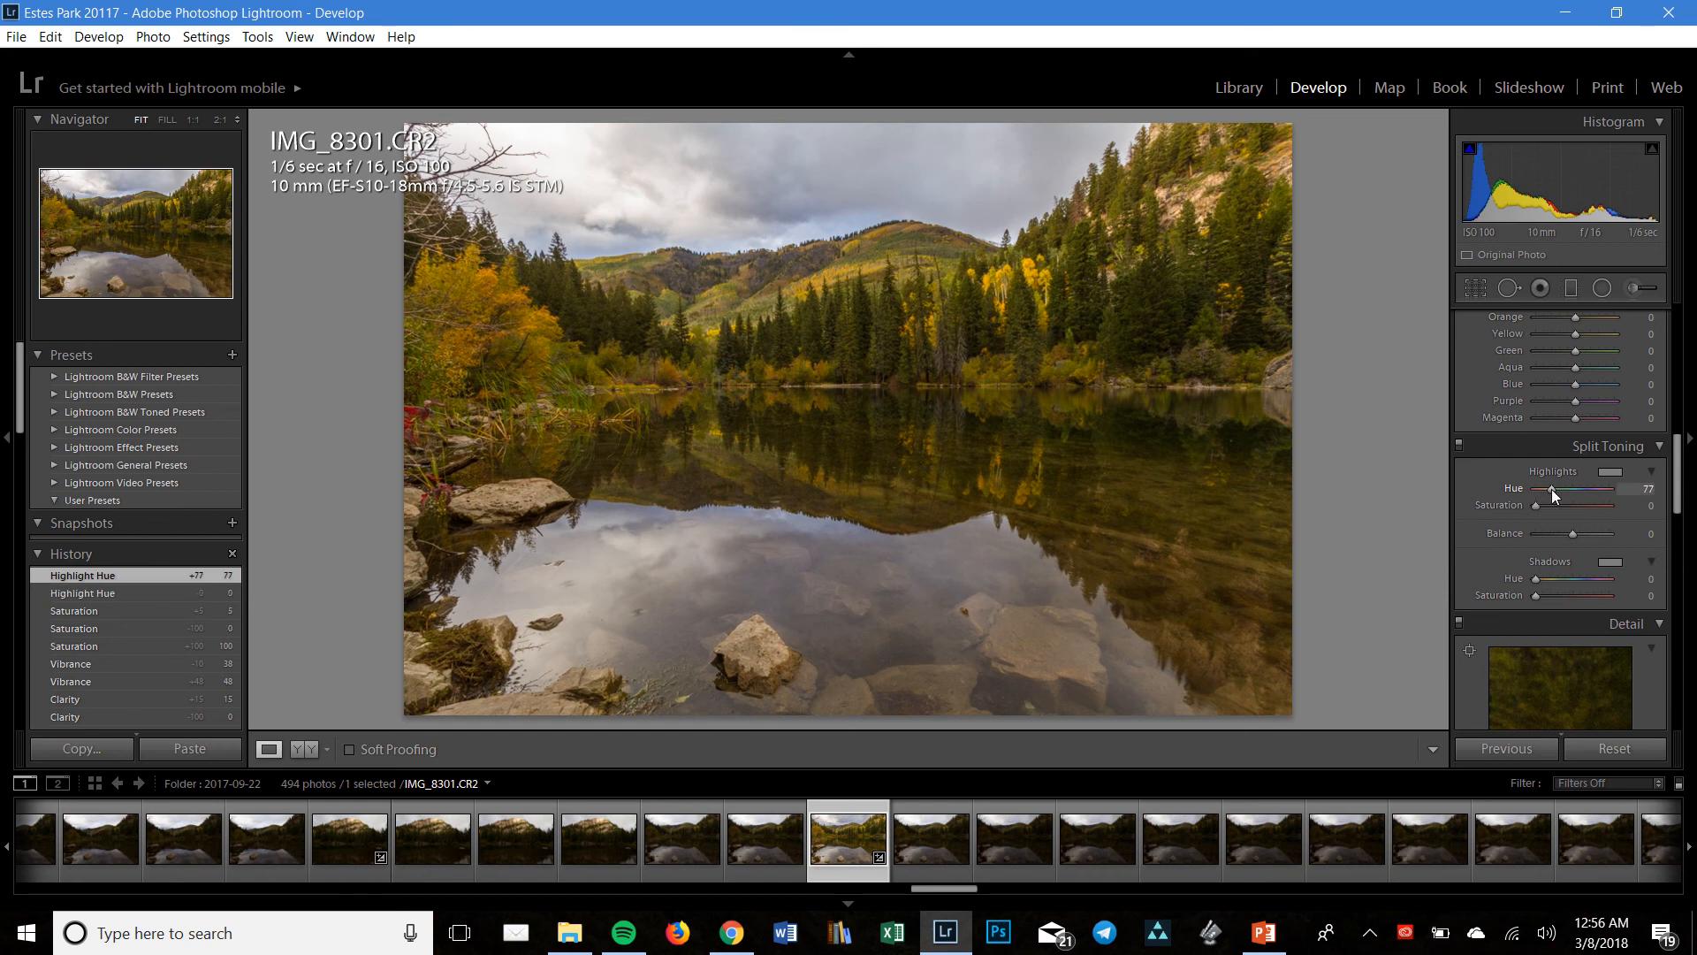
pyautogui.moveTo(1530, 490); pyautogui.dragTo(1531, 492)
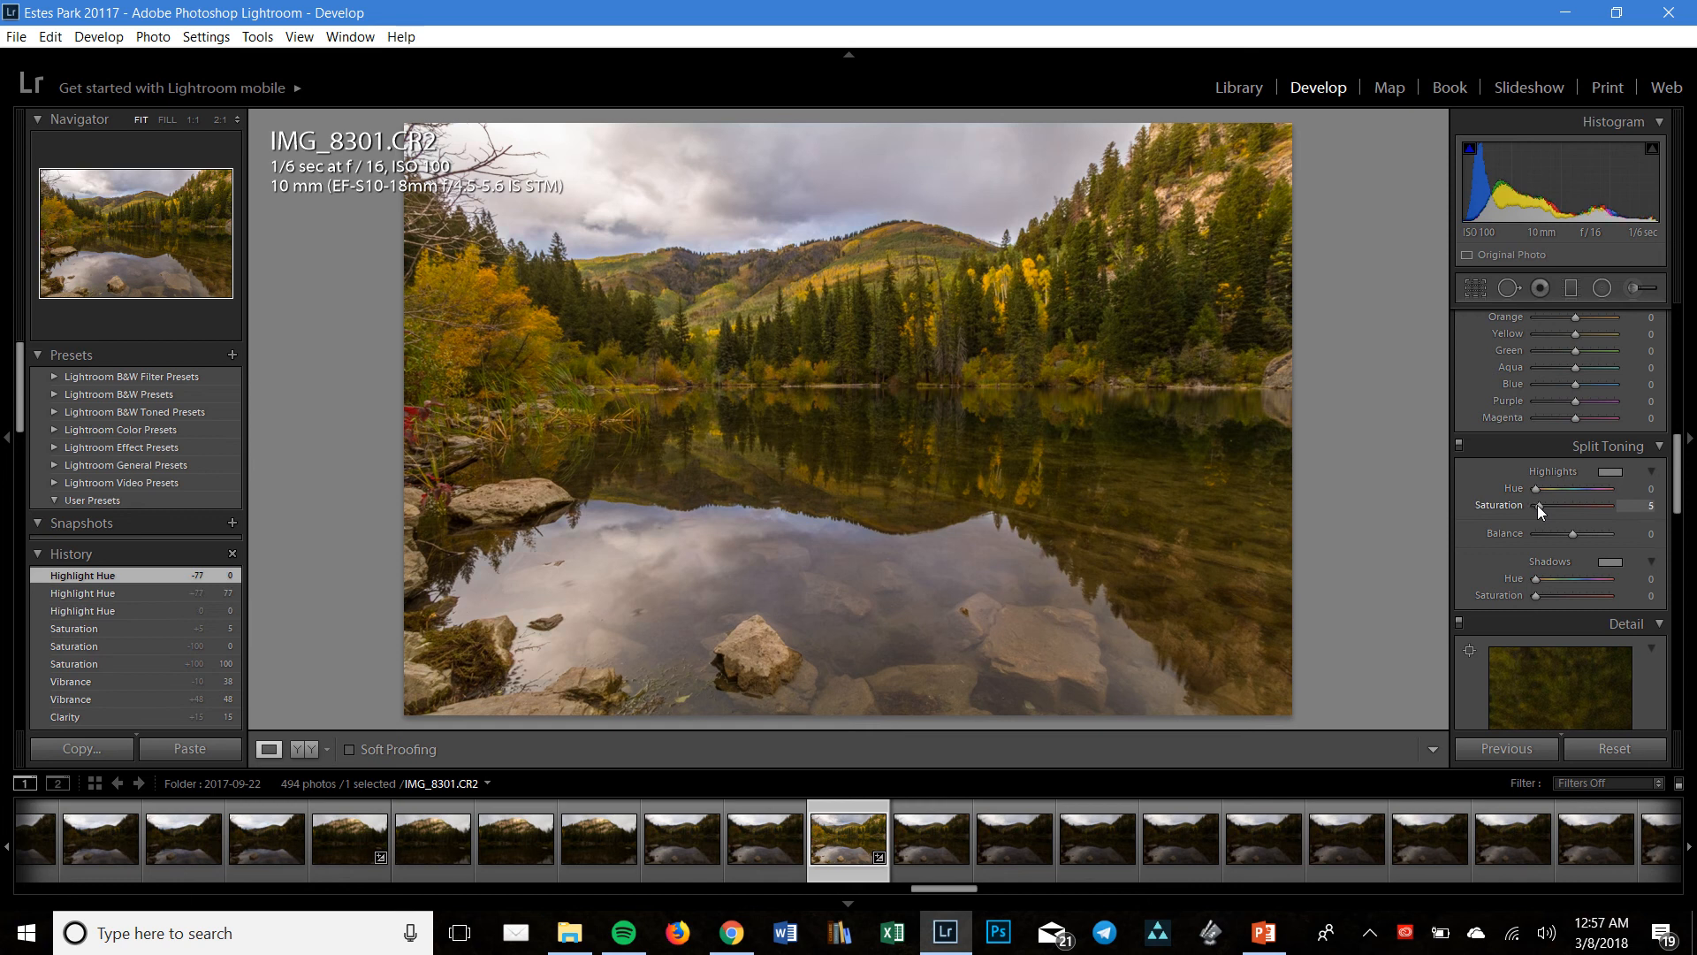
# Set the Split Toning highlight Saturation to 5 and compare the photo repeatedly with Split Toning disabled and enabled
pyautogui.moveTo(1537, 506); pyautogui.dragTo(1536, 506)
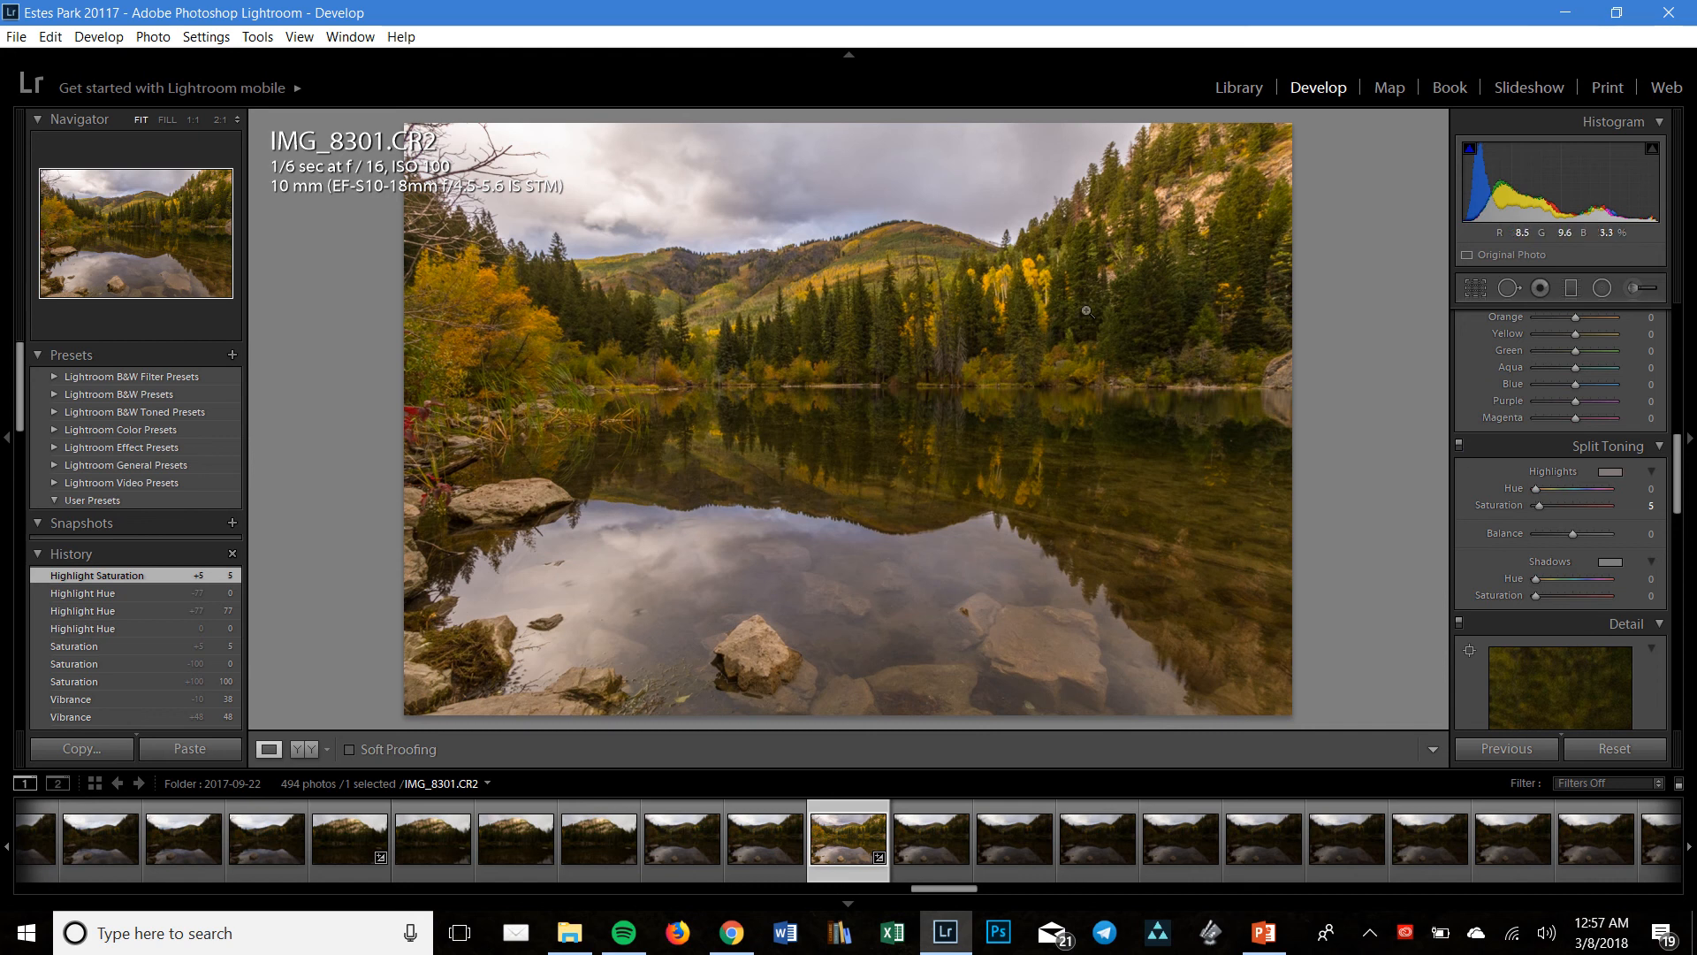
pyautogui.click(1460, 445)
pyautogui.click(1459, 444)
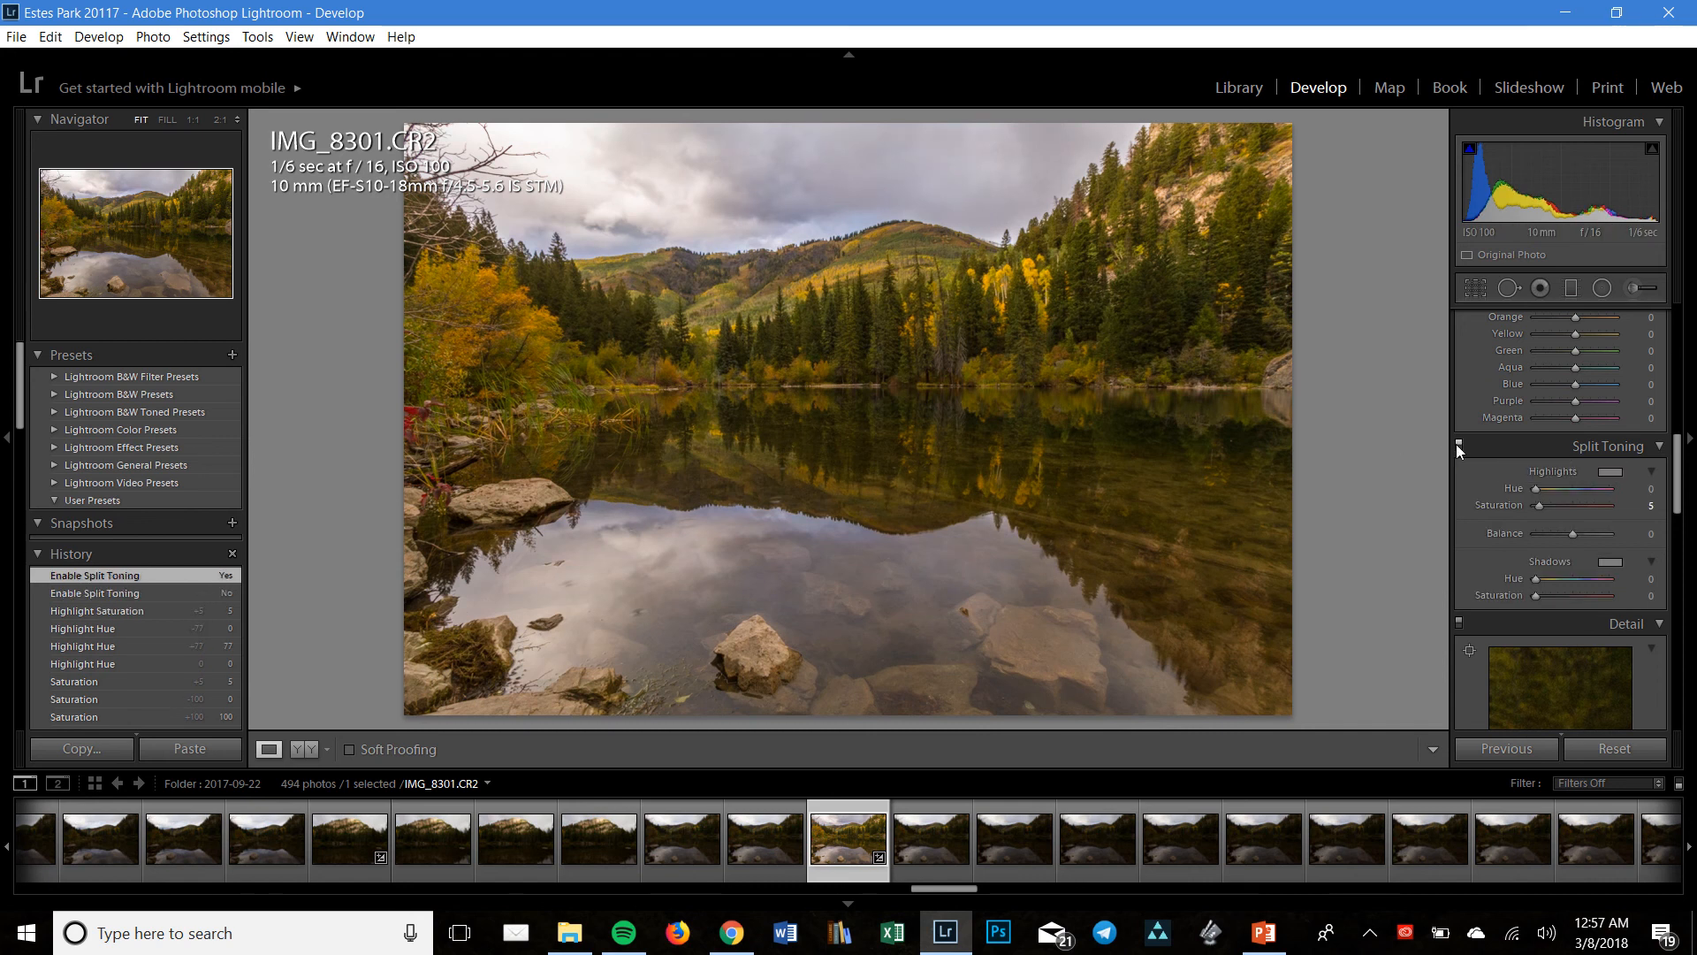
pyautogui.click(1460, 444)
pyautogui.click(1460, 445)
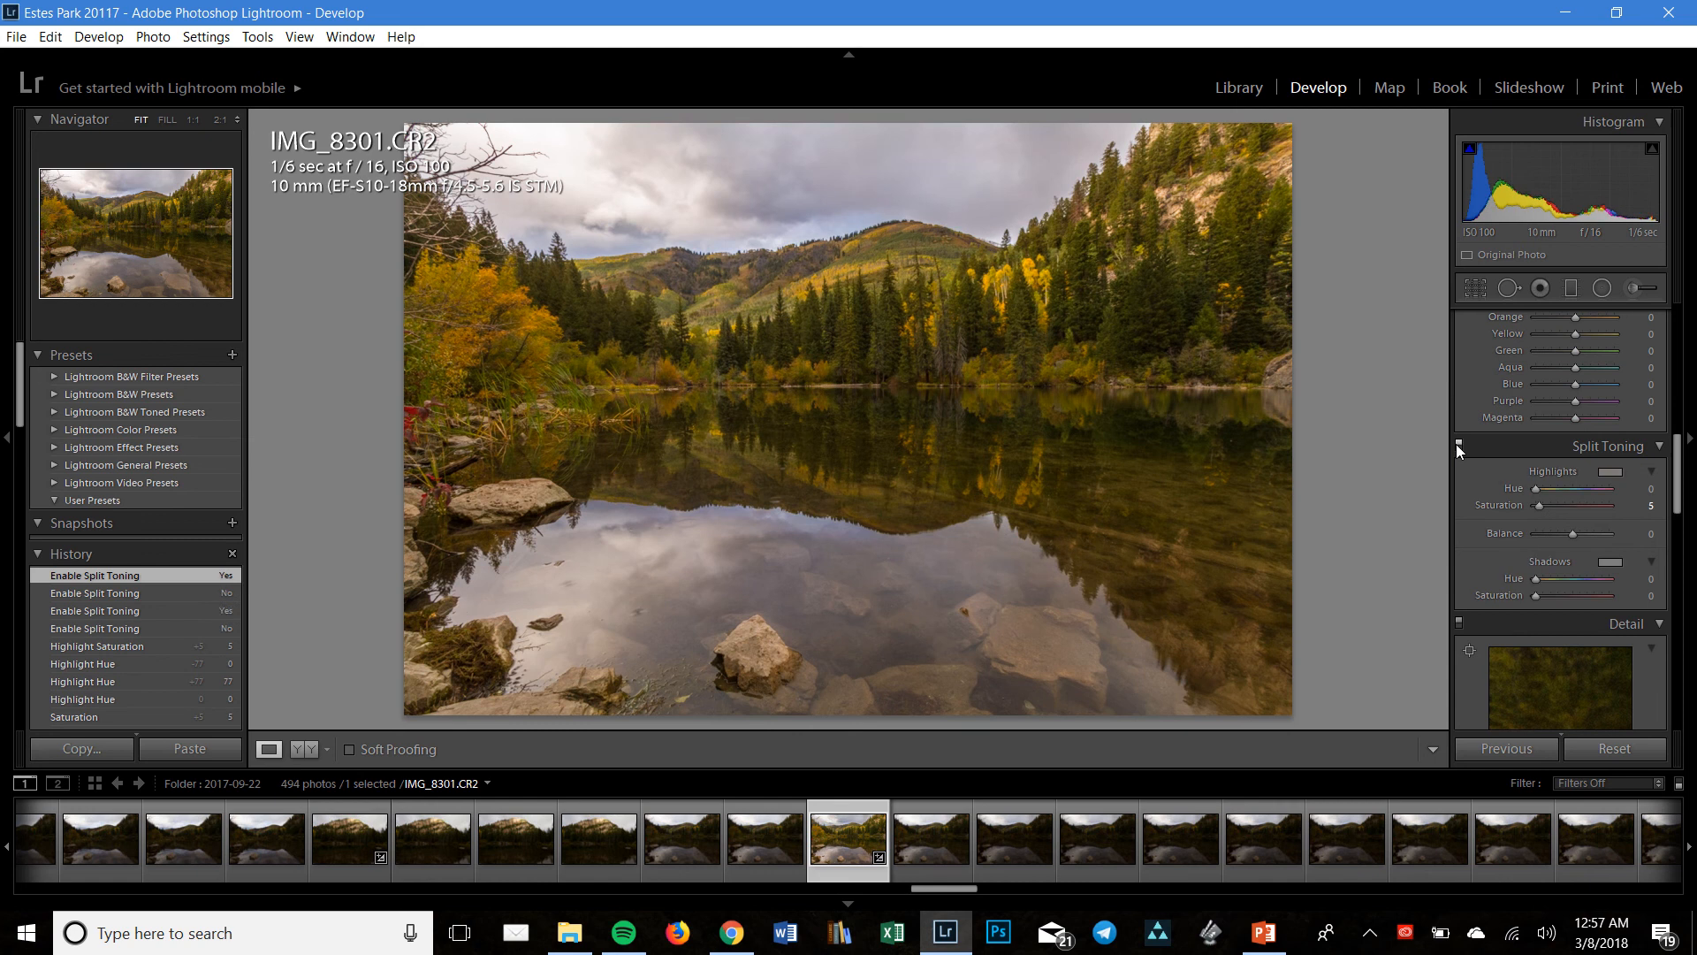
pyautogui.click(1459, 445)
pyautogui.click(1459, 445)
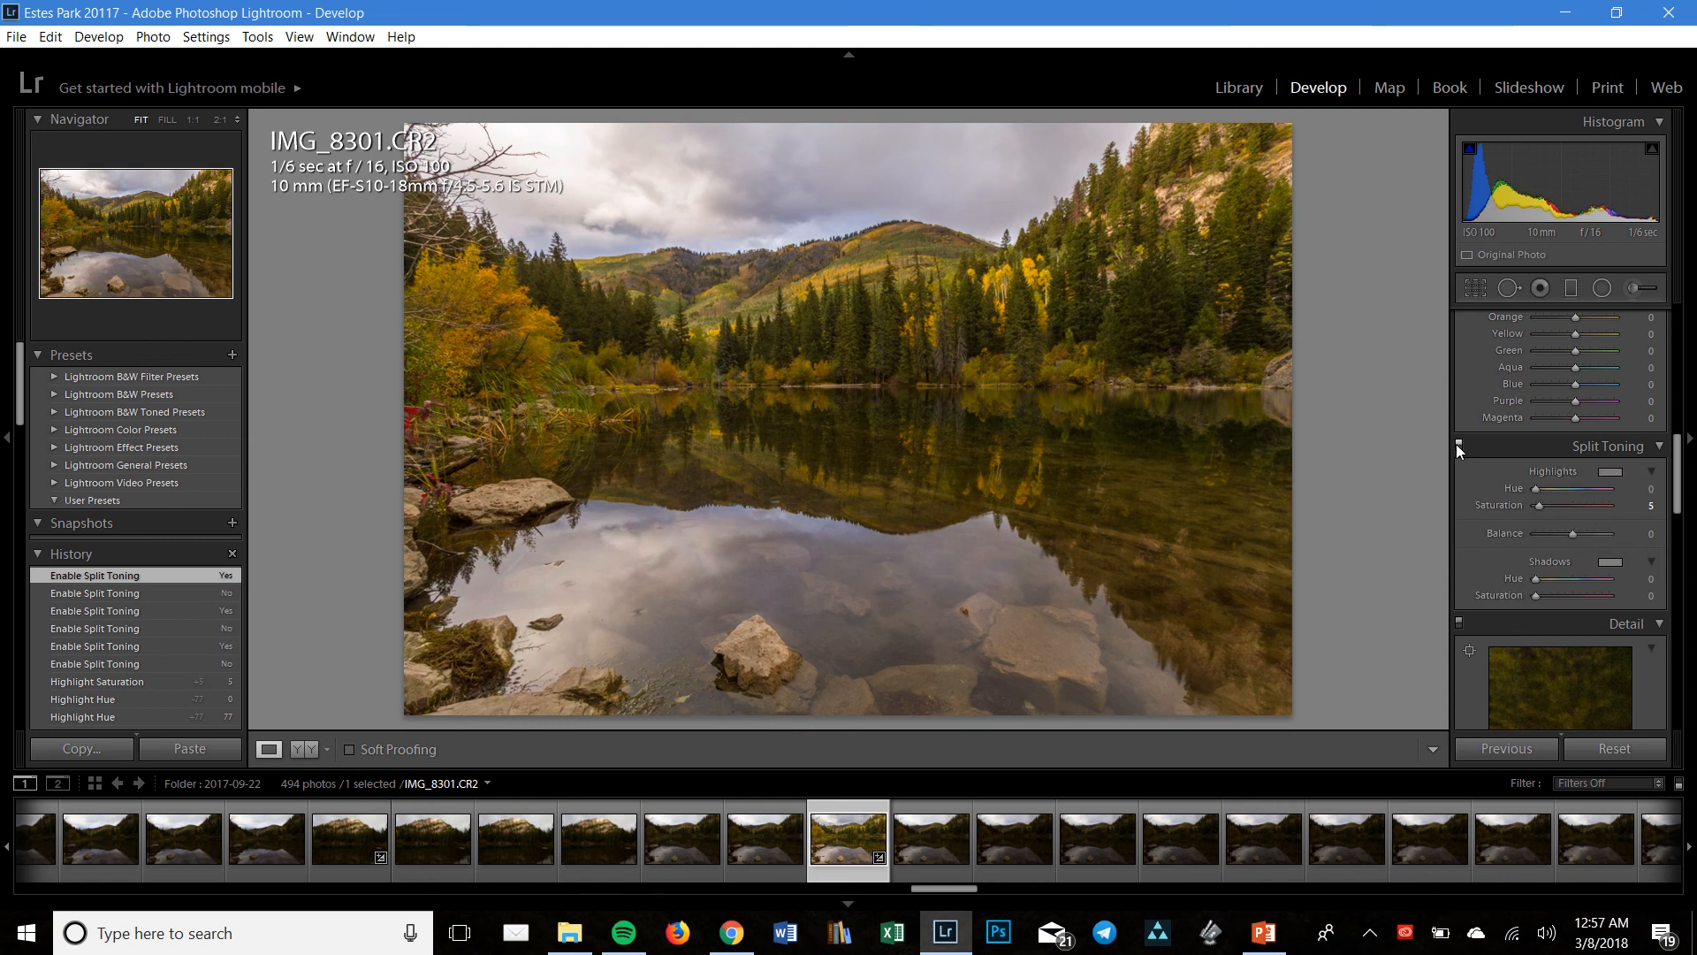
# Set the Sharpening Amount to 59 and the Noise Reduction to Luminance 30 and Color 100
pyautogui.scroll(-4, 1473, 530)
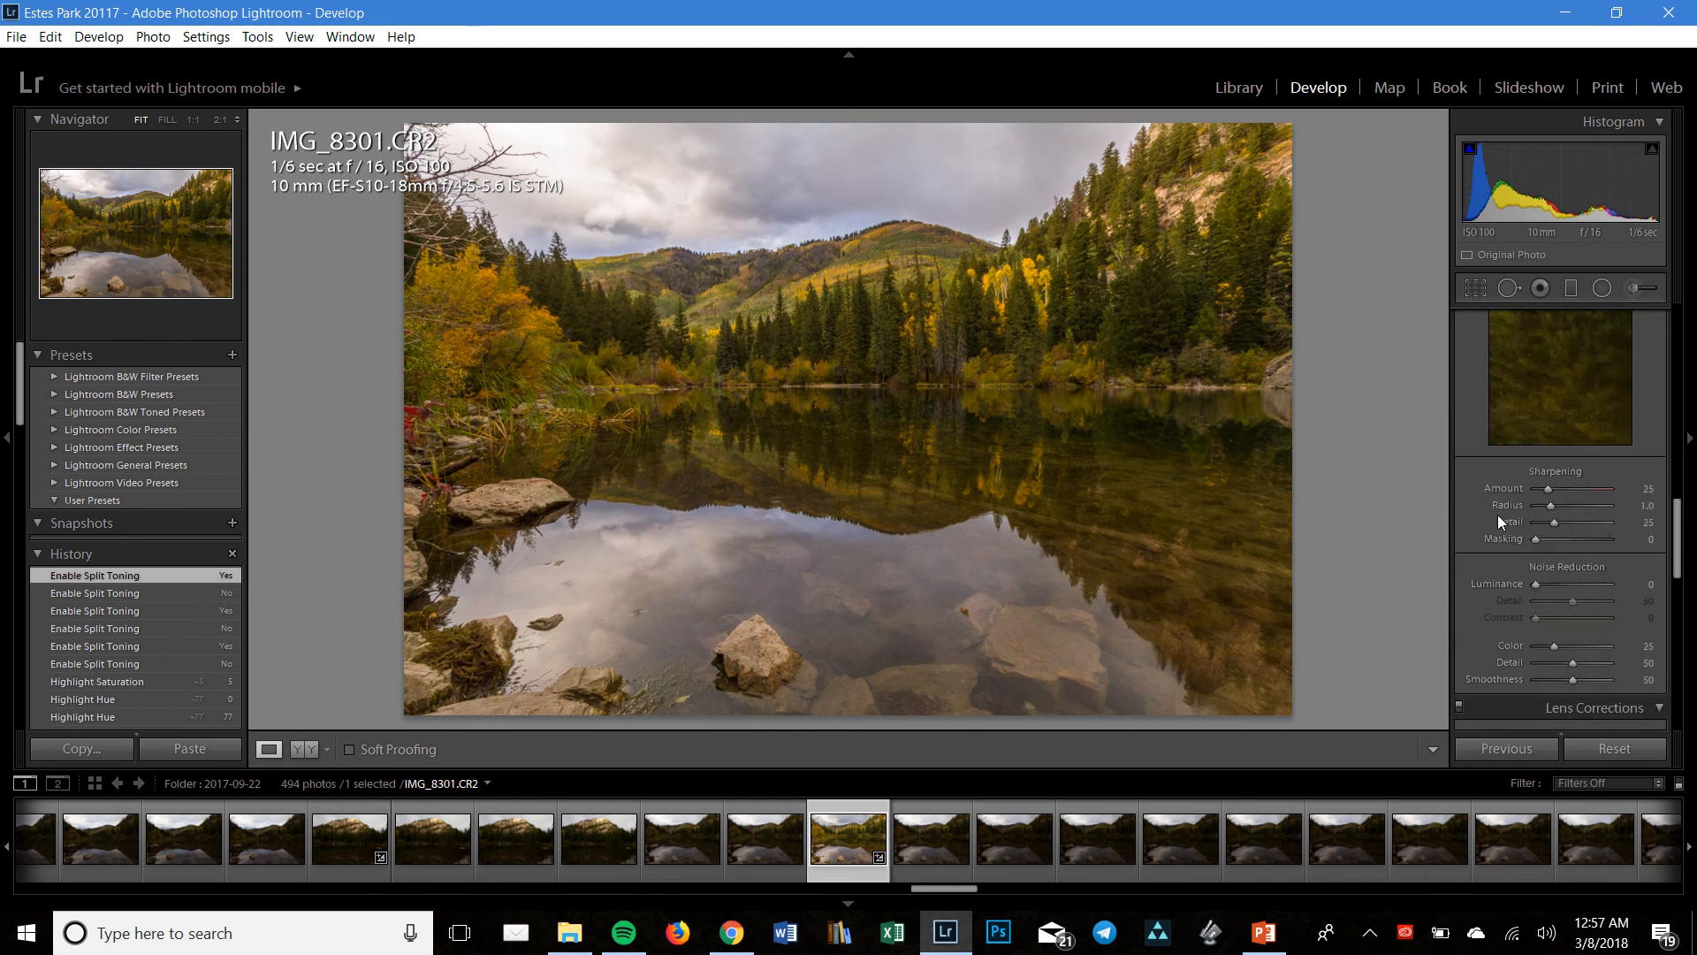
pyautogui.moveTo(1554, 491); pyautogui.dragTo(1562, 491)
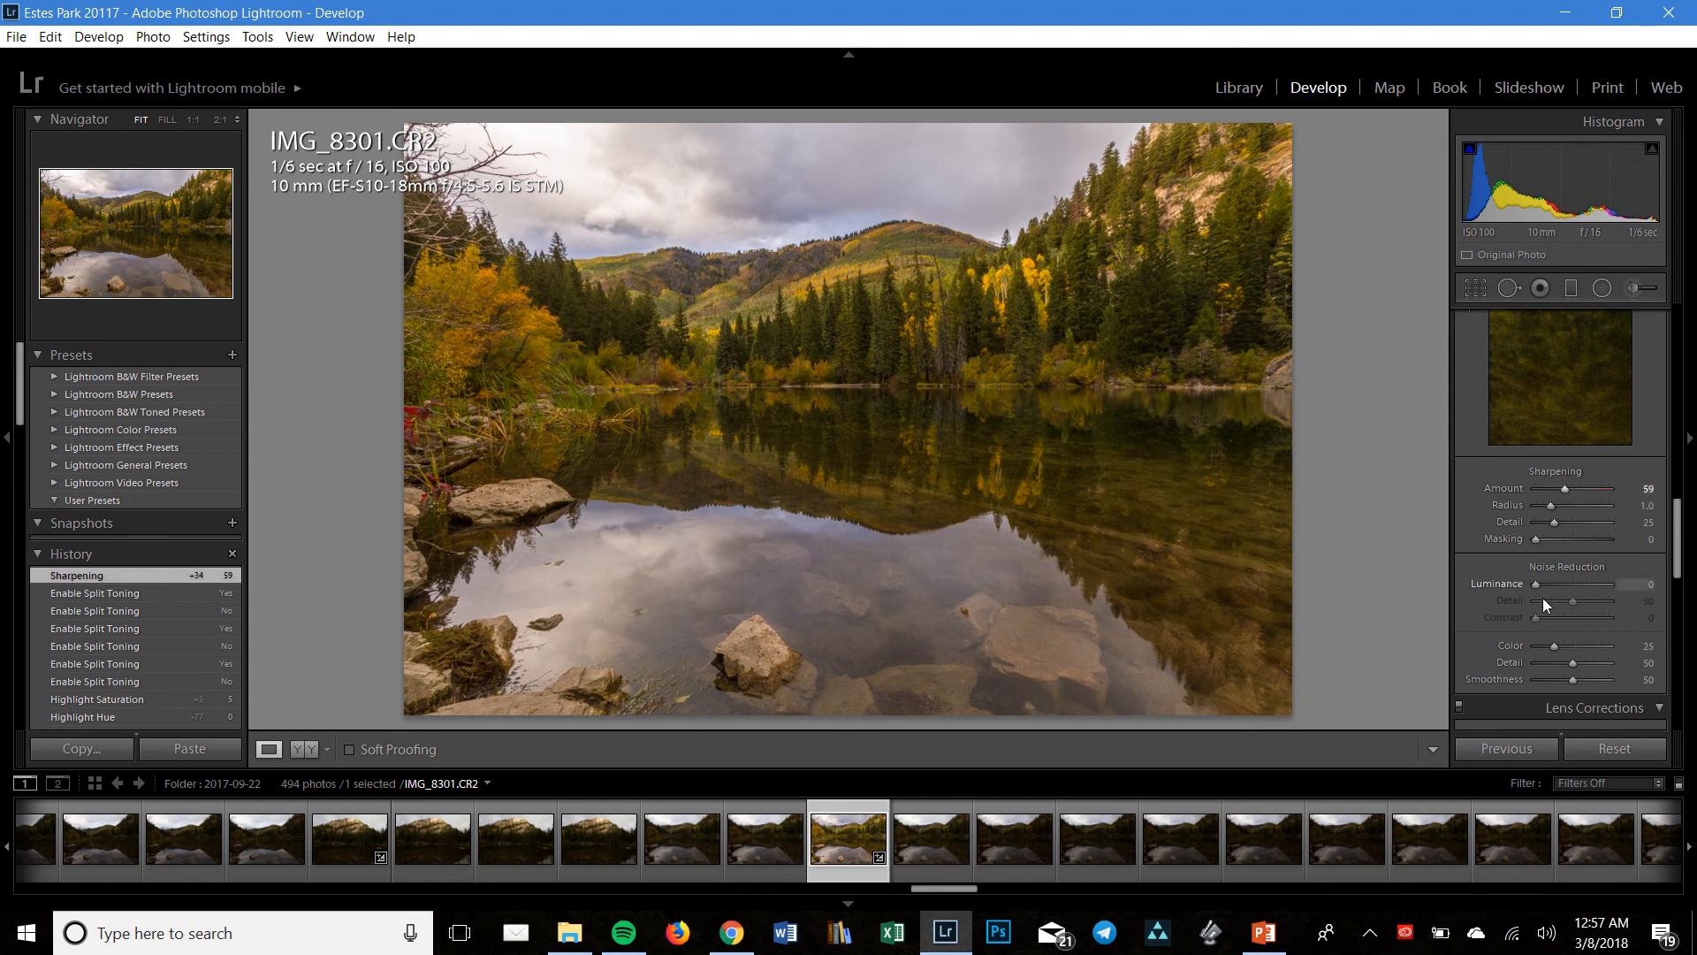
pyautogui.press('Up')
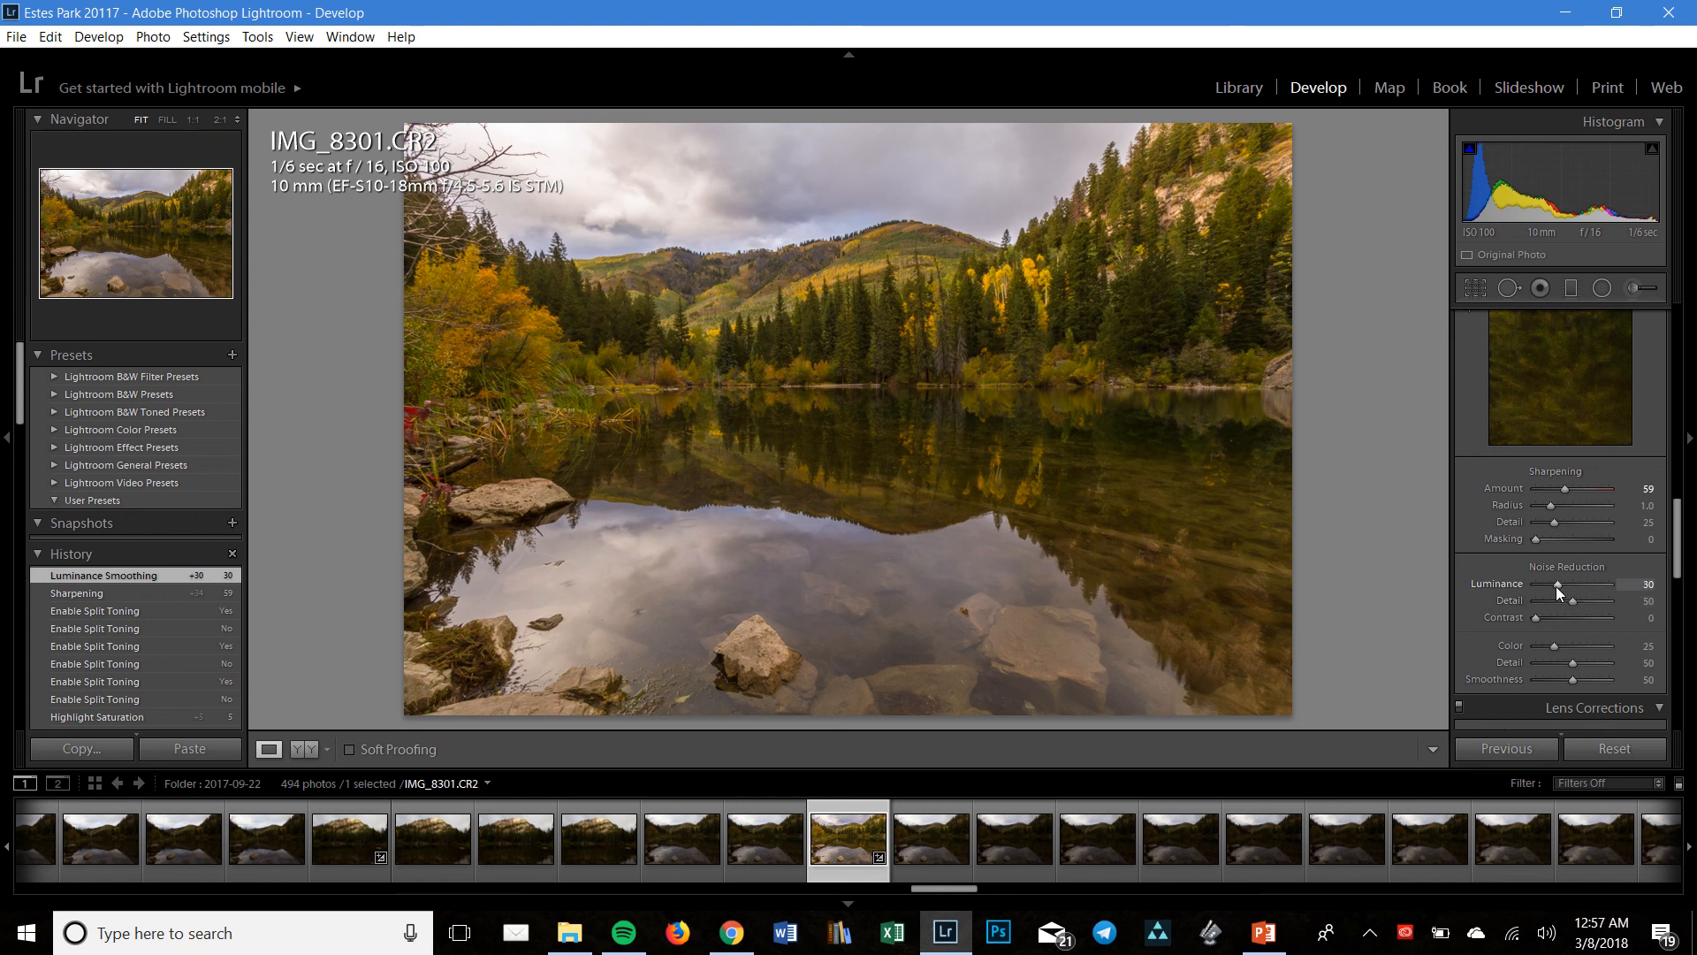
pyautogui.scroll(-2, 1487, 596)
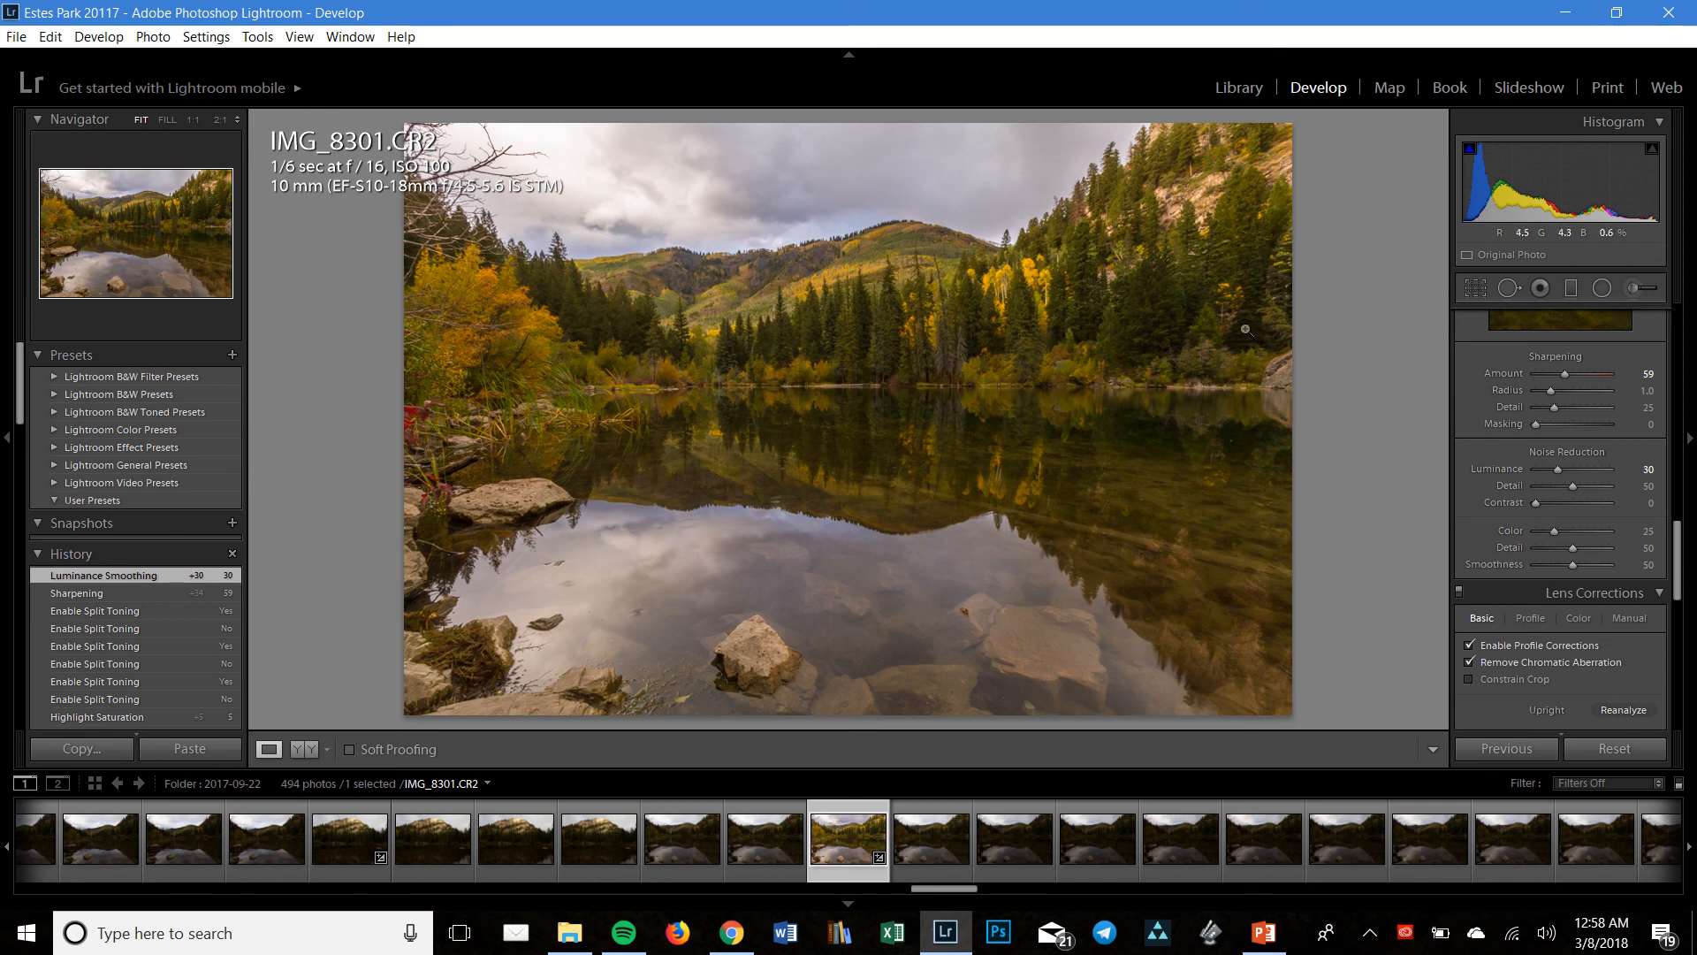
pyautogui.moveTo(1557, 526); pyautogui.dragTo(1639, 534)
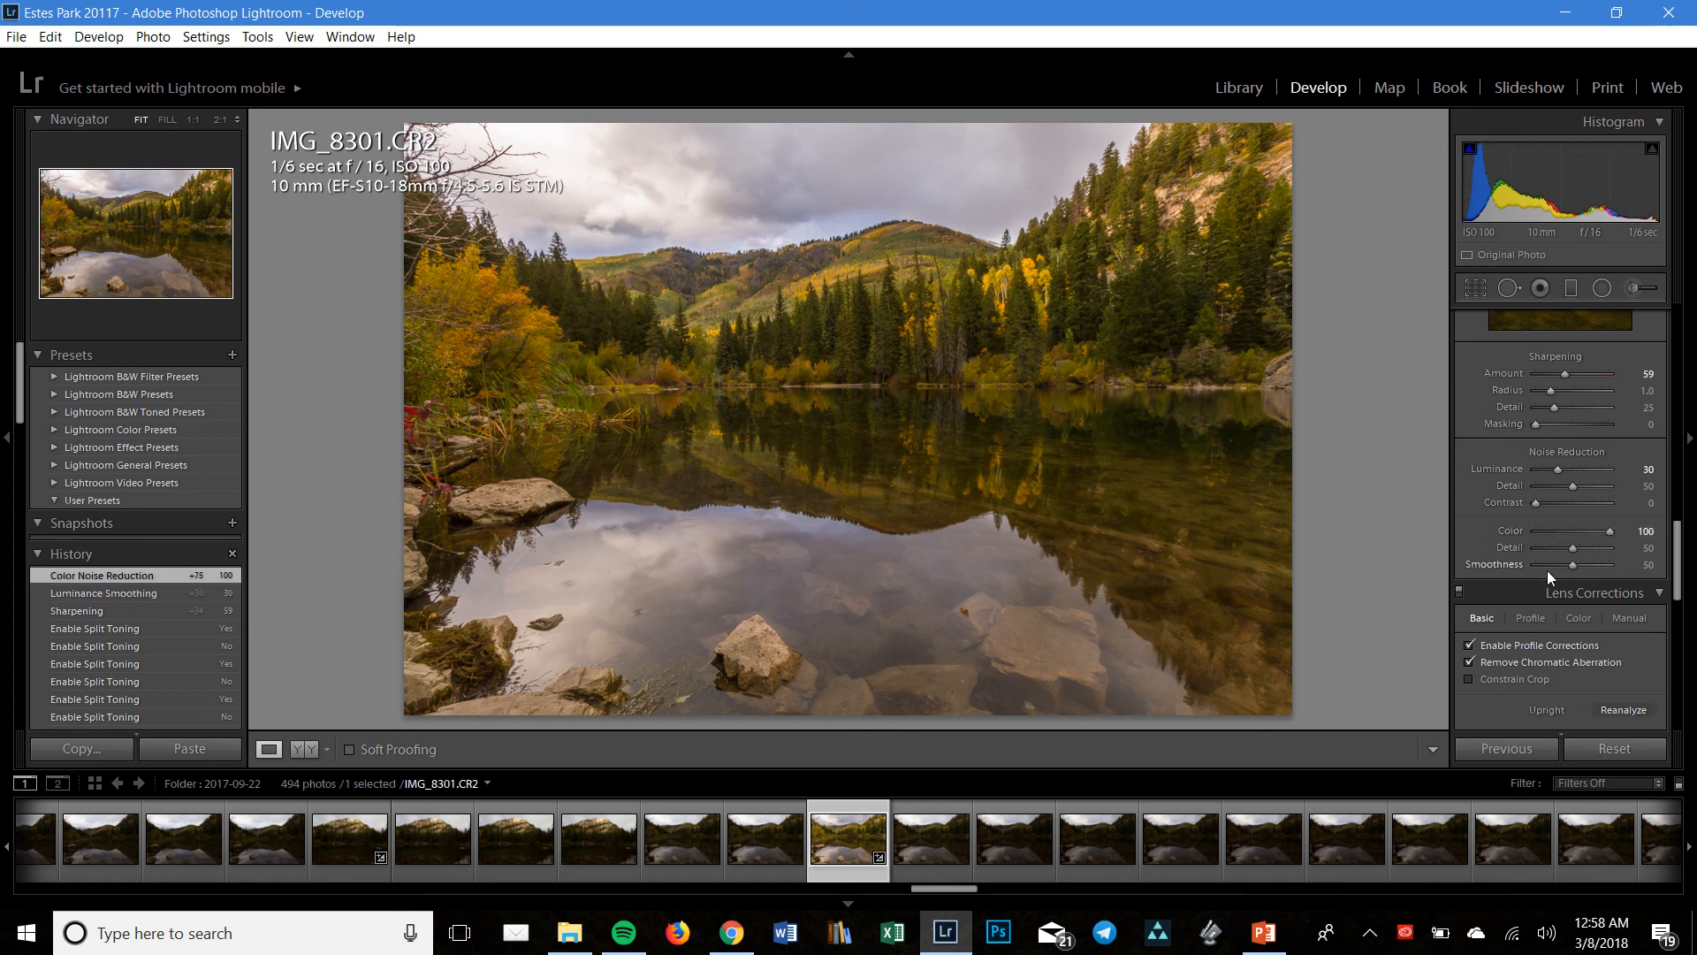
# Add a post-crop vignette with an Amount of -20 and a Midpoint of 60
pyautogui.scroll(-5, 1538, 566)
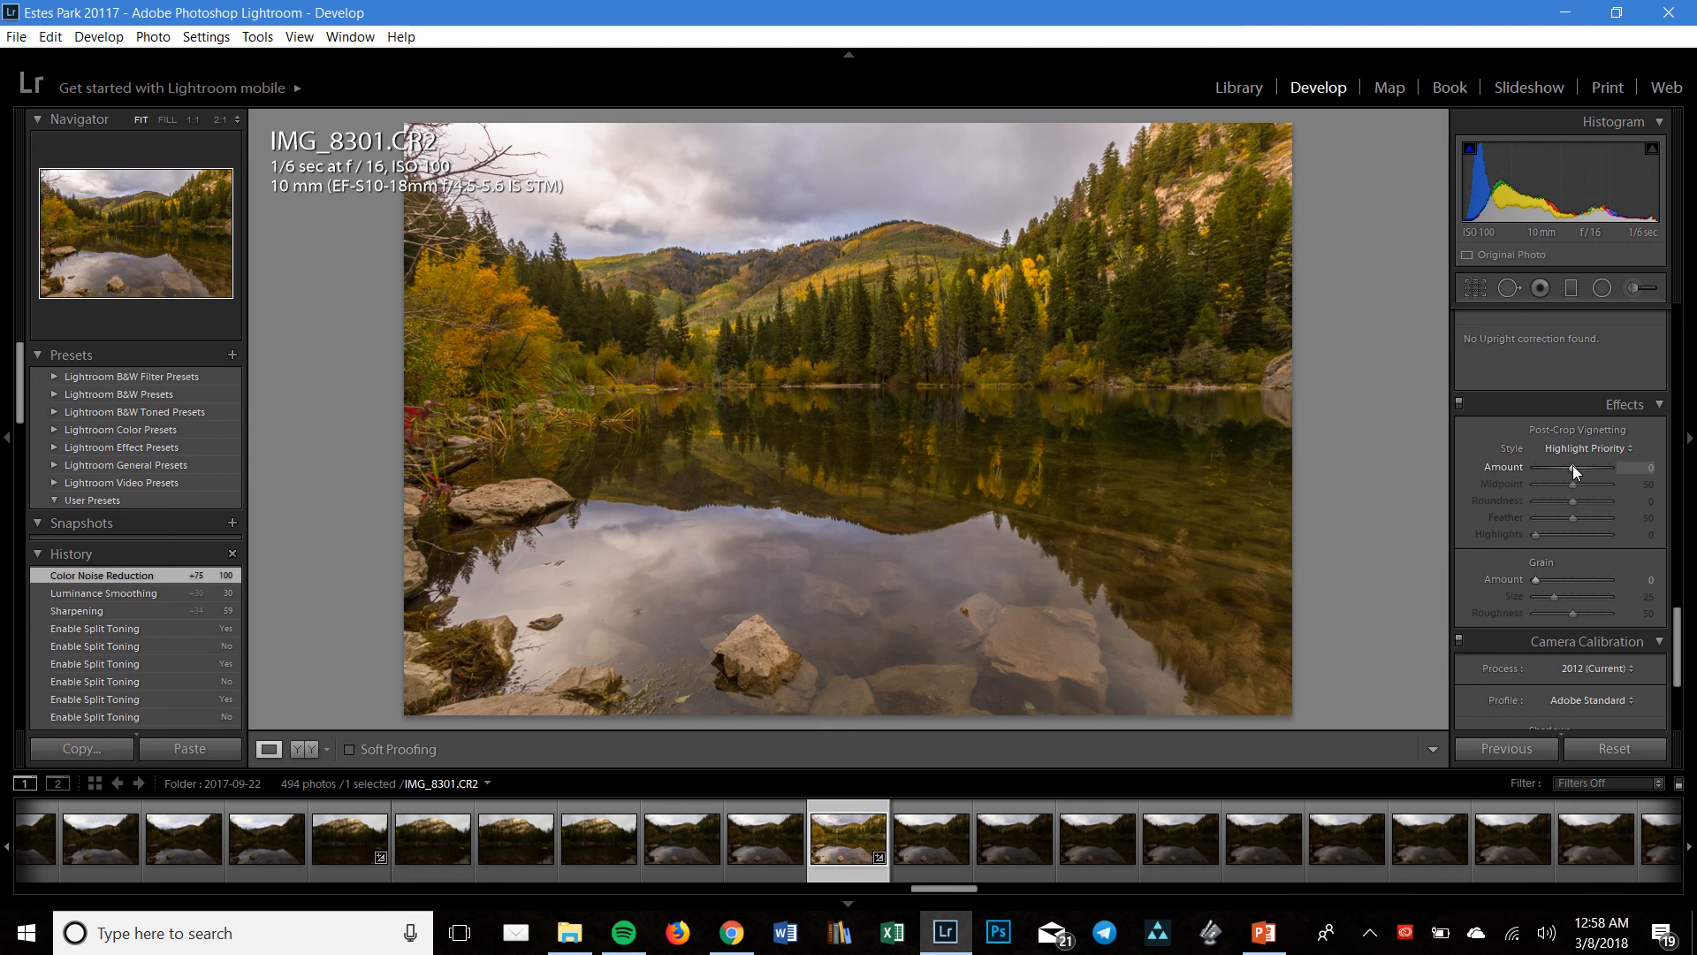
pyautogui.press('Down')
pyautogui.press('Down')
pyautogui.press('Down')
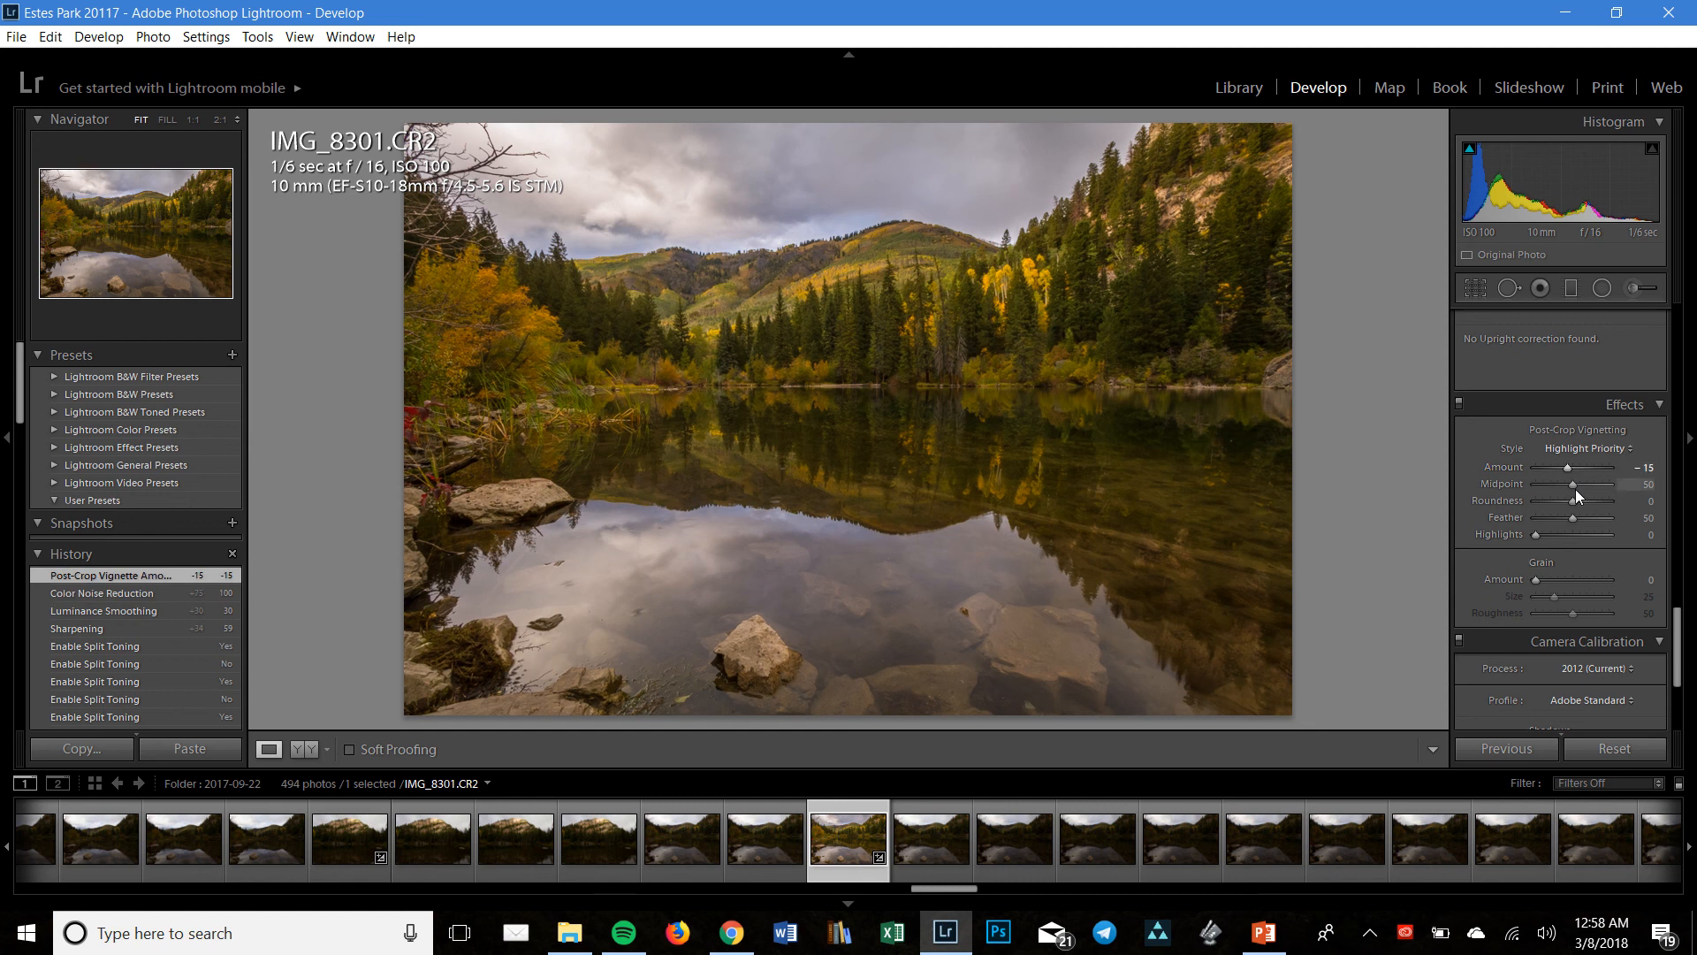
pyautogui.press('Down')
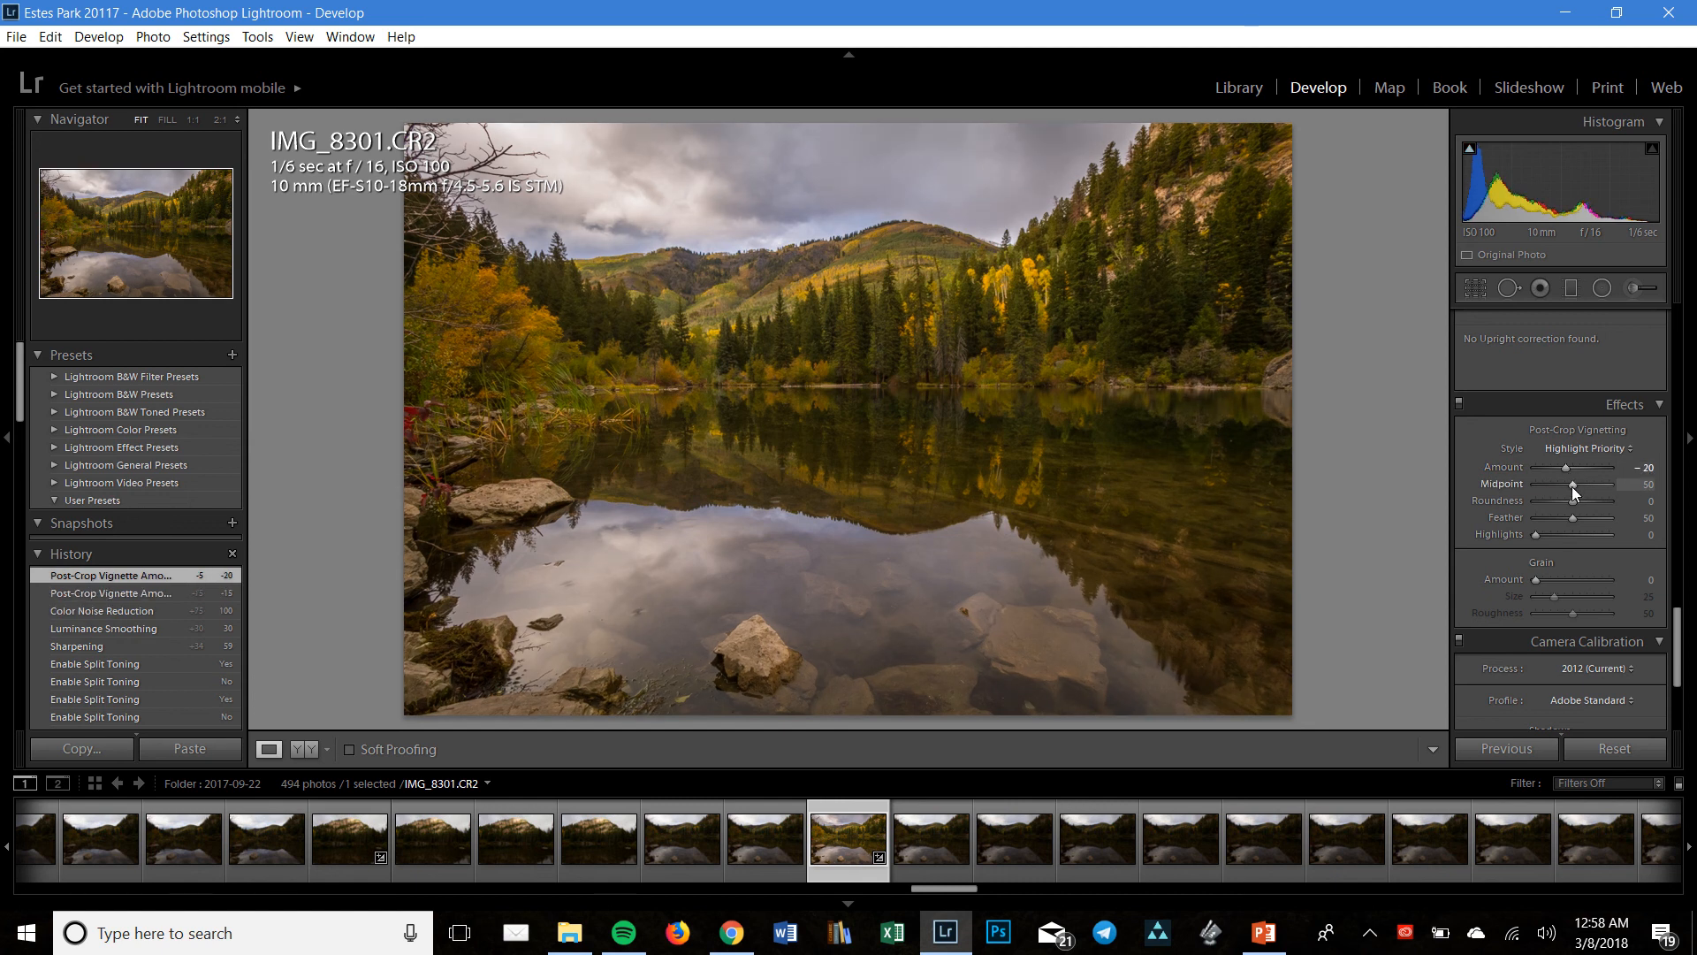
pyautogui.press('Up')
pyautogui.press('Up')
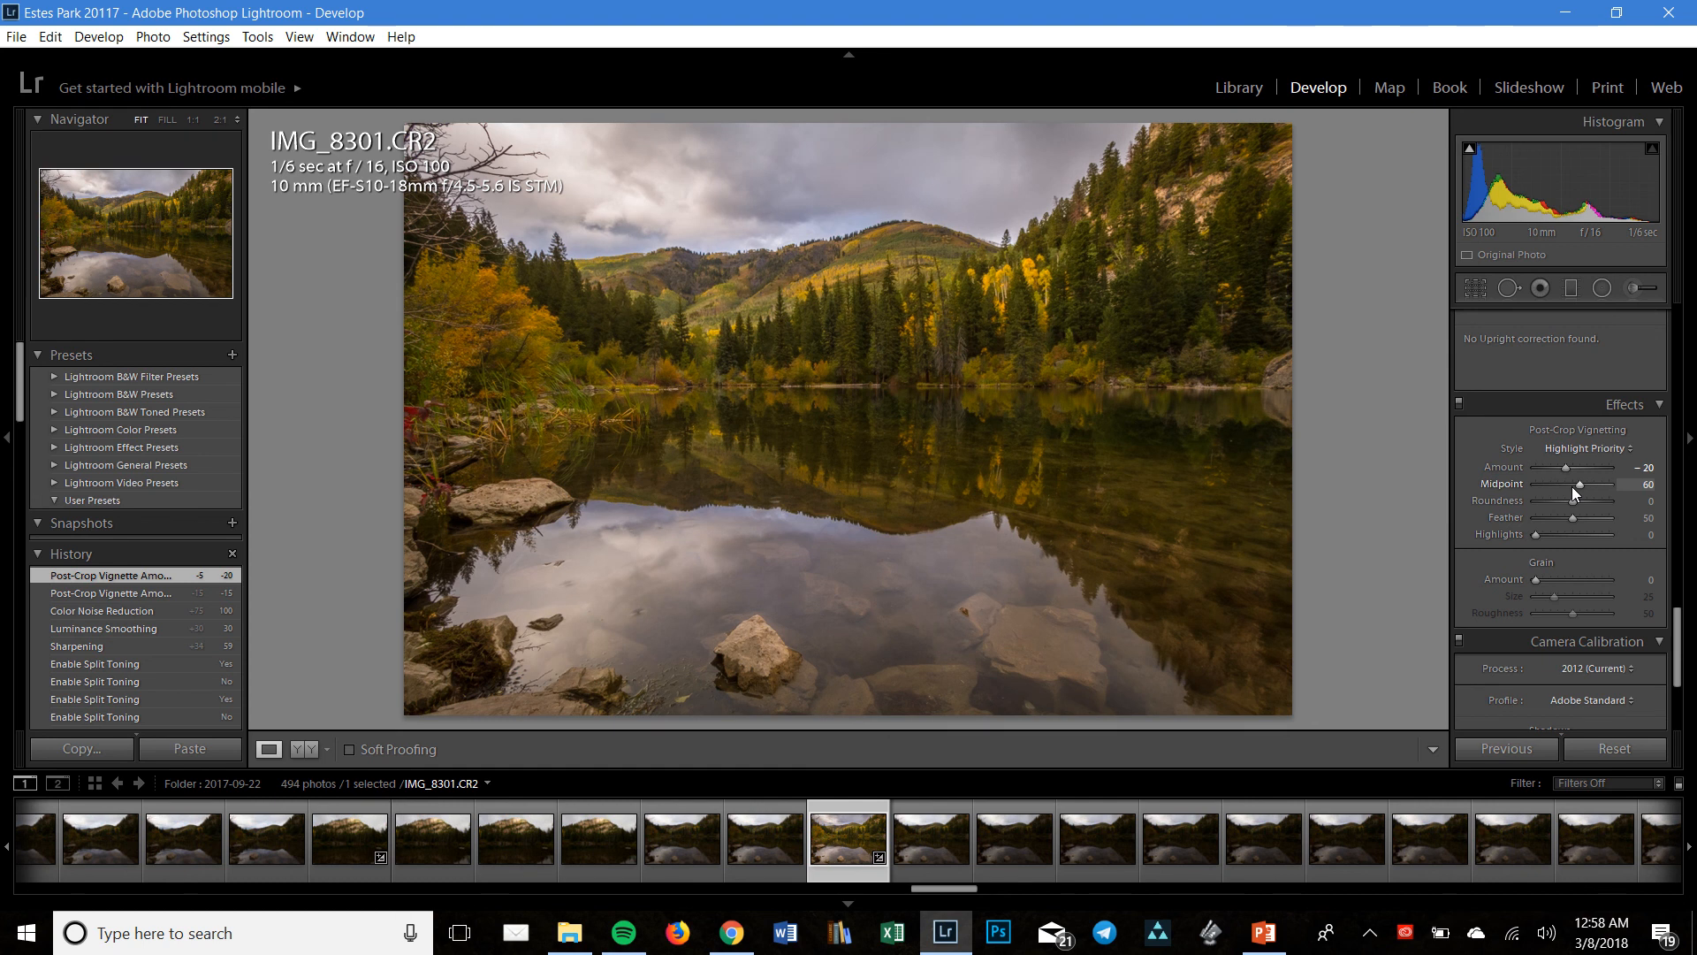
# Add a wide elliptical Radial Filter over the foreground water and rocks, centred just beyond the pointed rock
pyautogui.scroll(-3, 1503, 561)
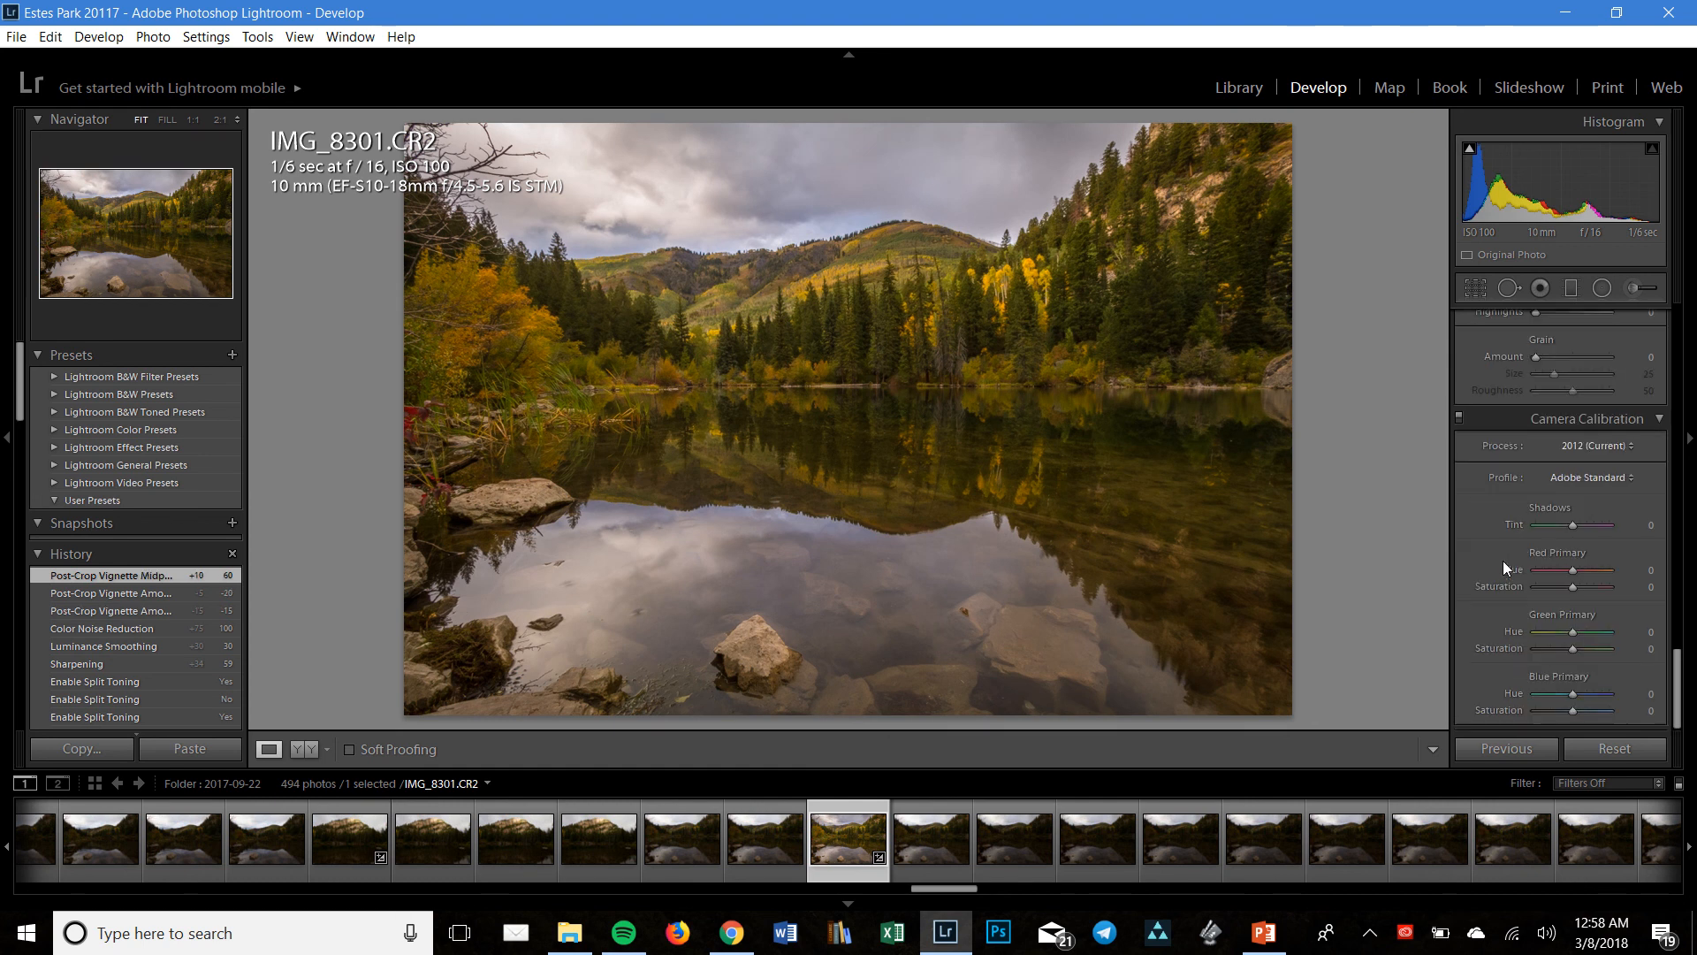
pyautogui.scroll(10, 1495, 566)
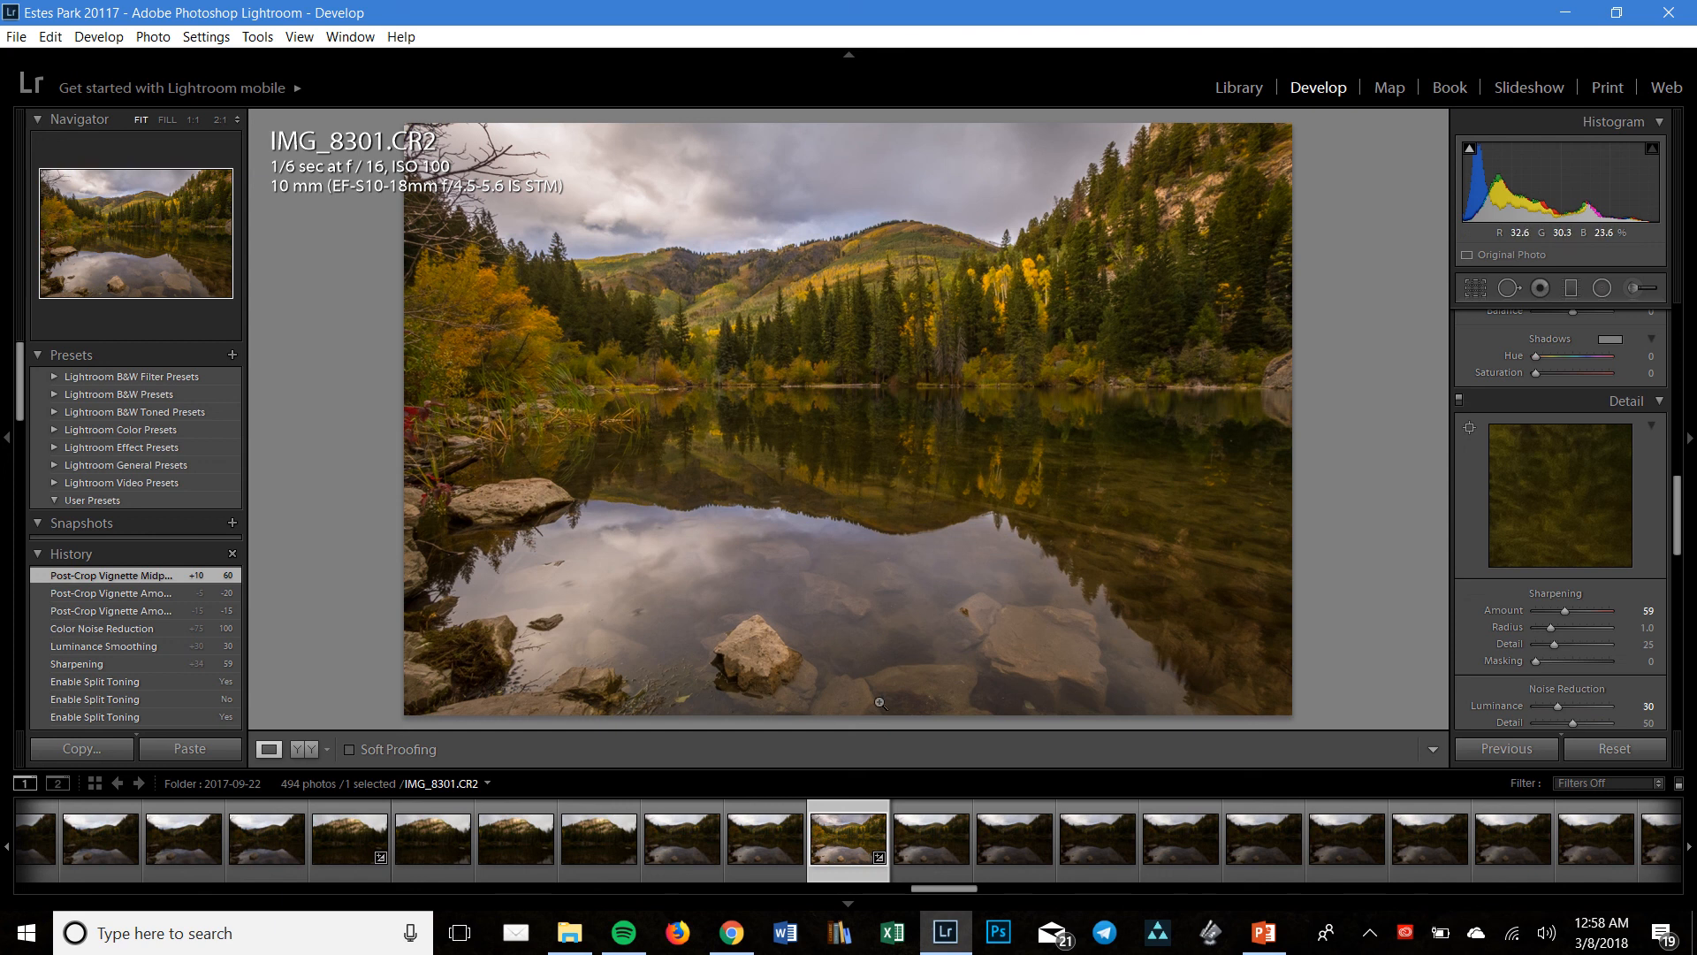
pyautogui.scroll(5, 1496, 566)
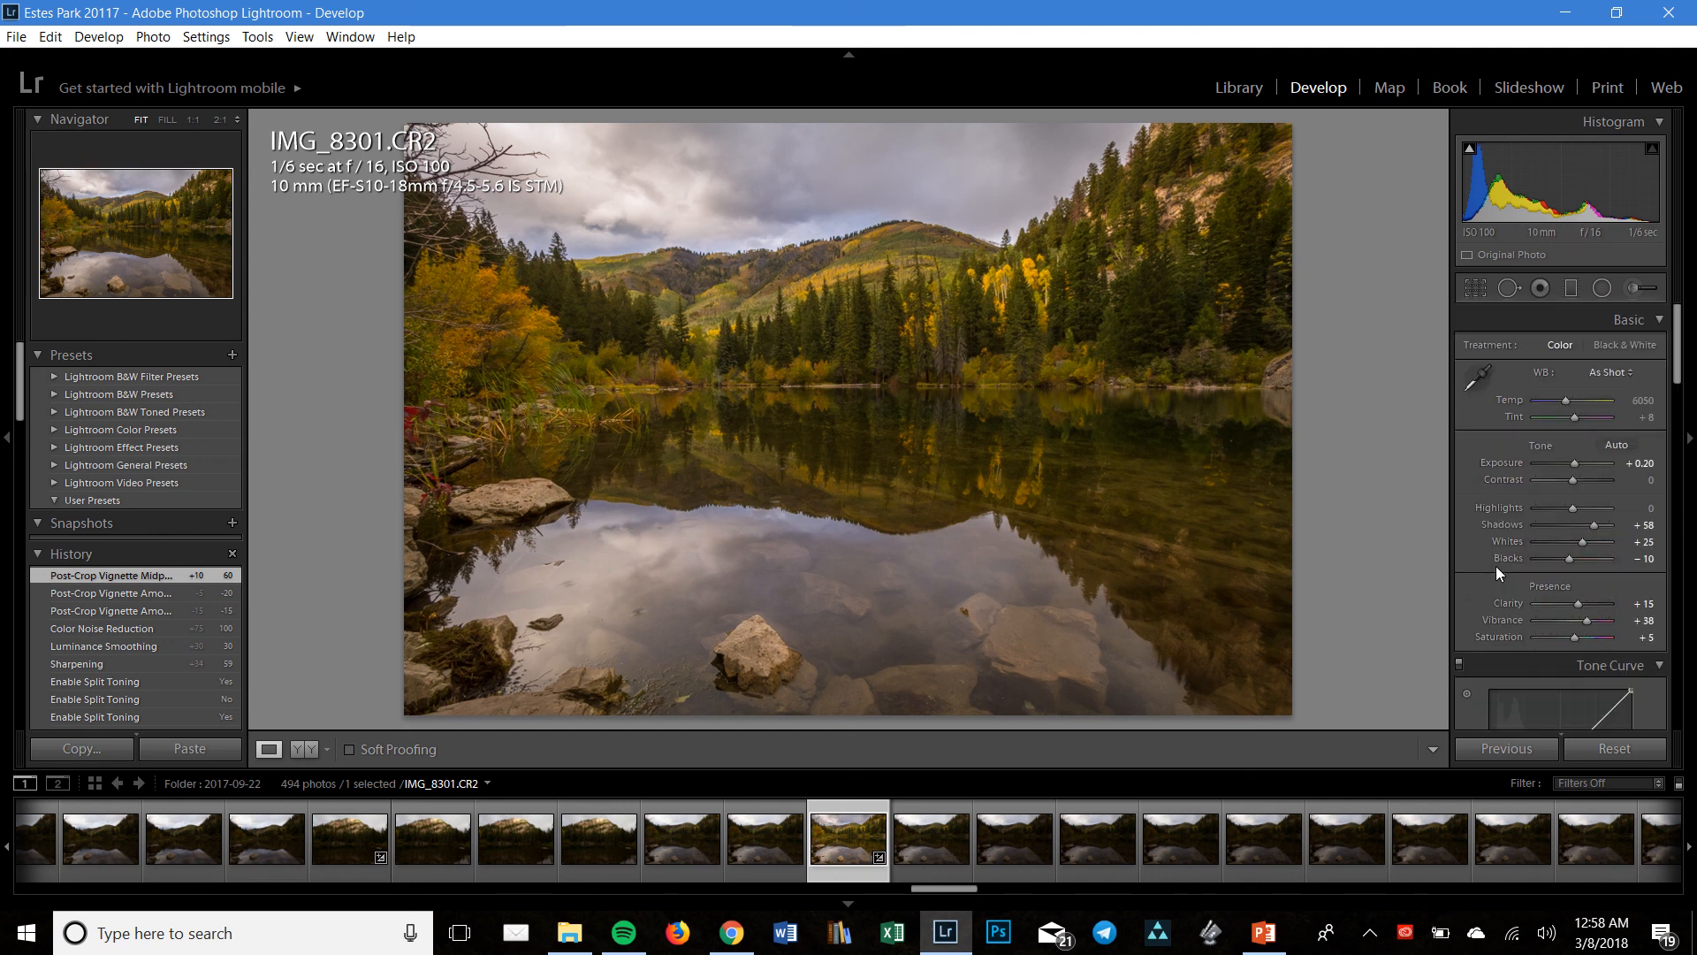
pyautogui.click(1602, 289)
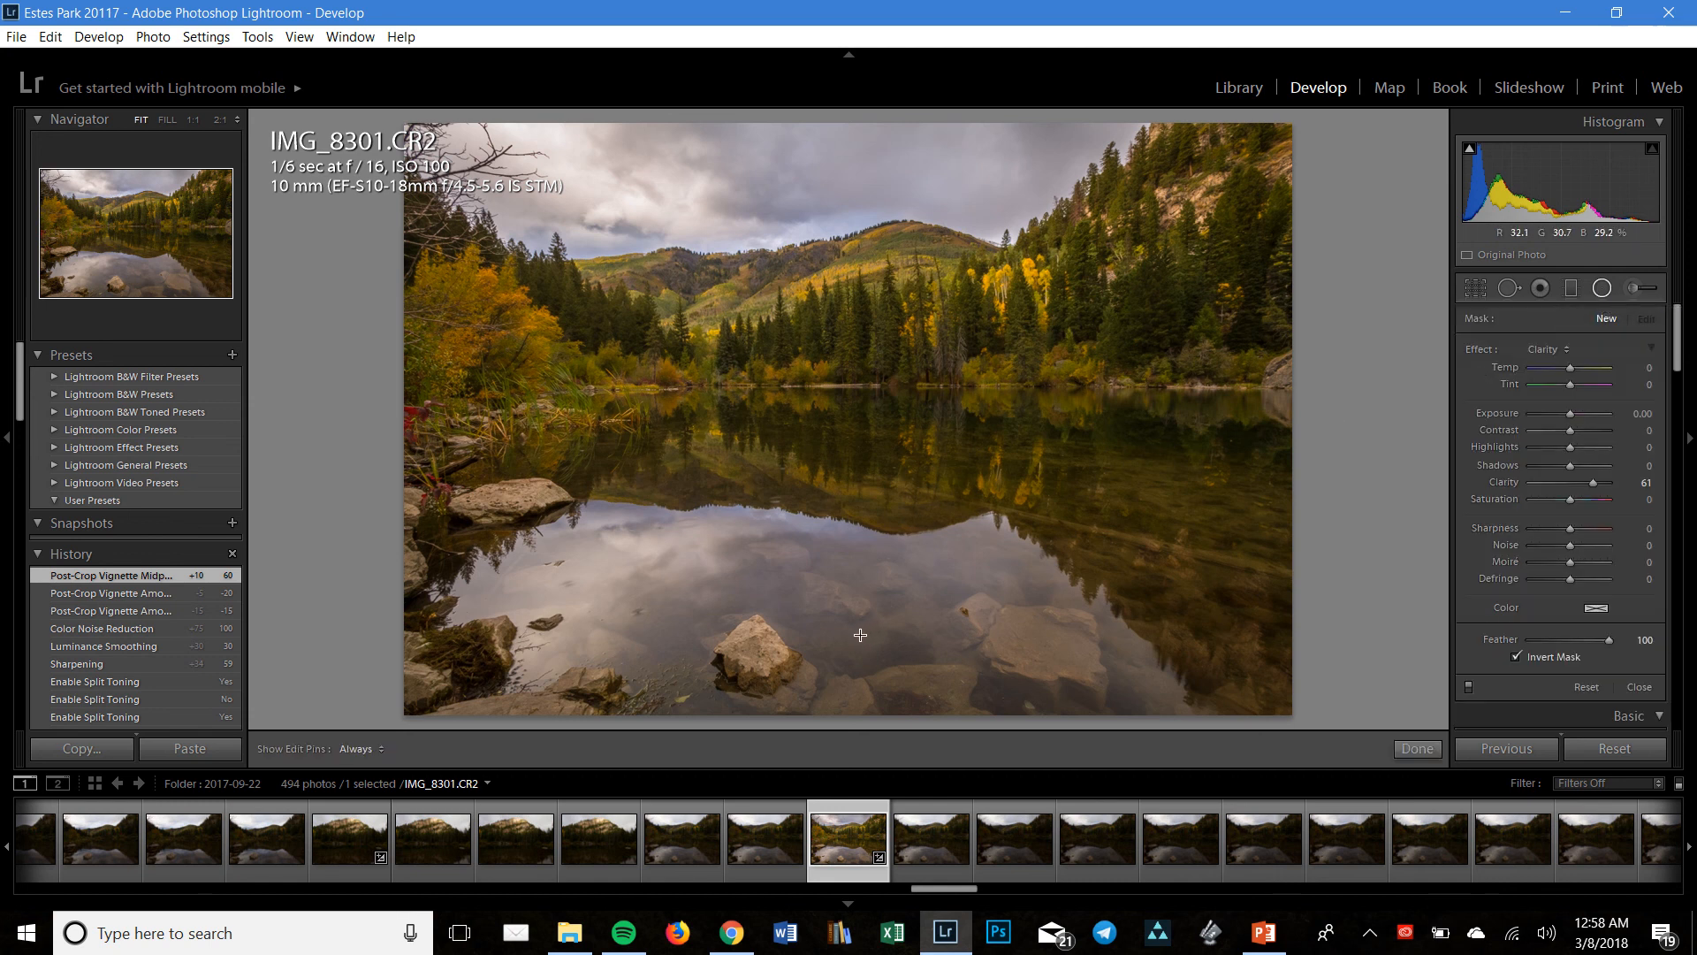
pyautogui.moveTo(817, 608); pyautogui.dragTo(1198, 735)
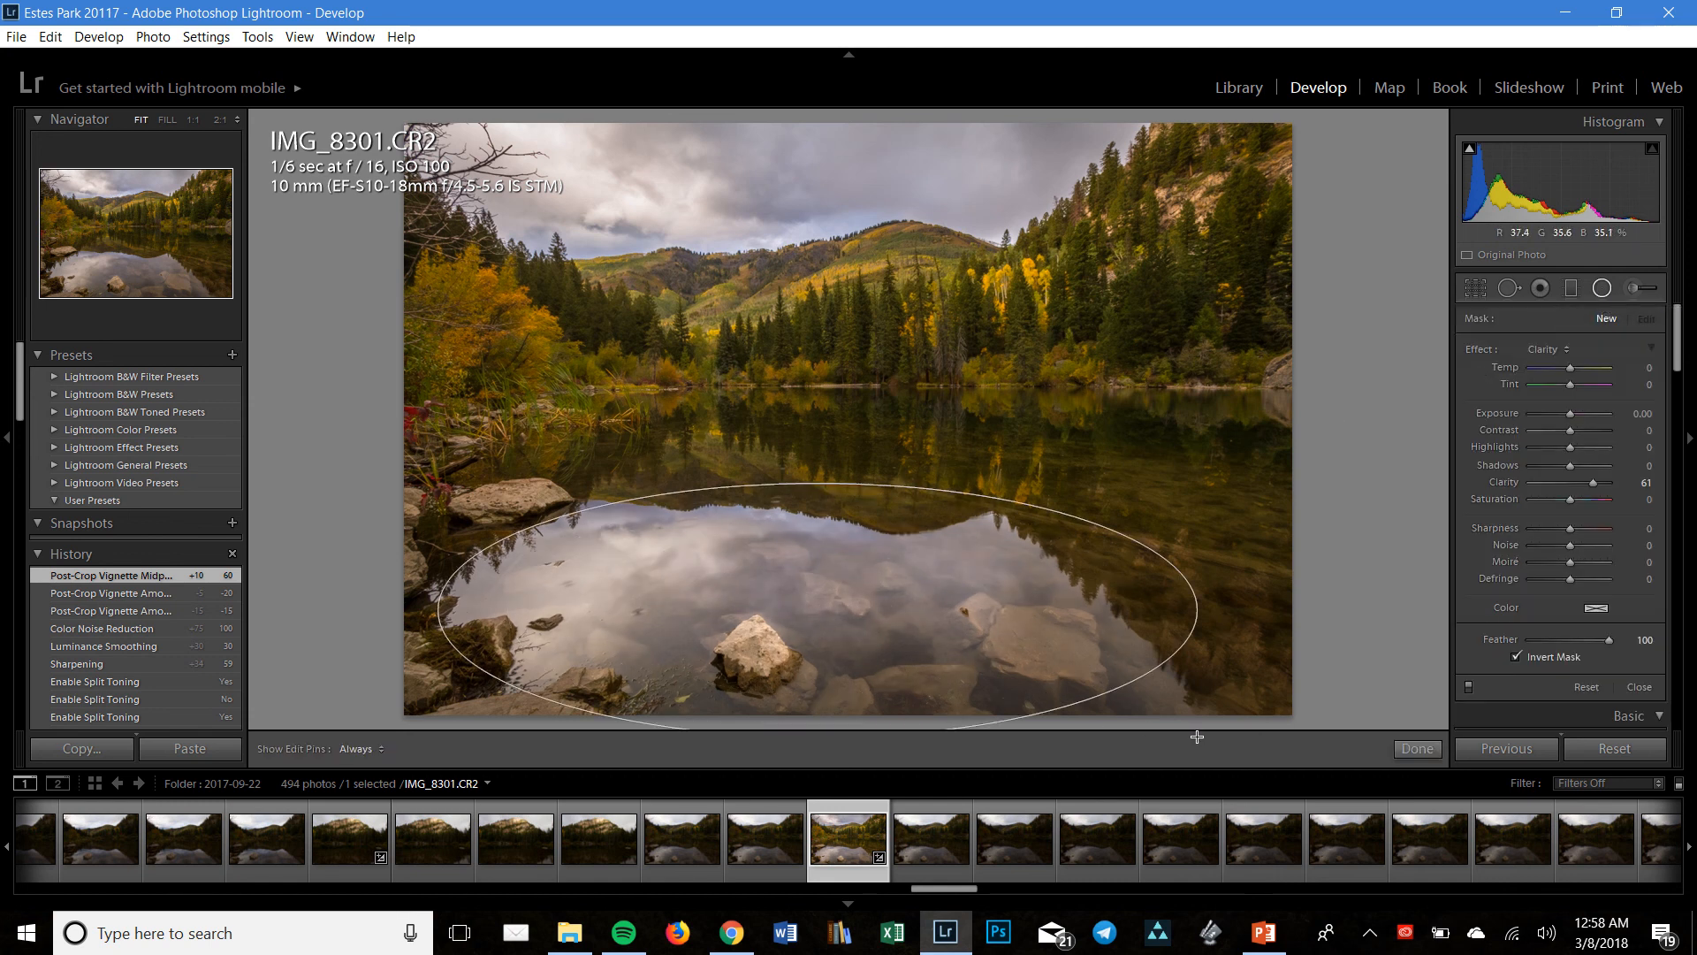
pyautogui.moveTo(815, 610); pyautogui.dragTo(889, 627)
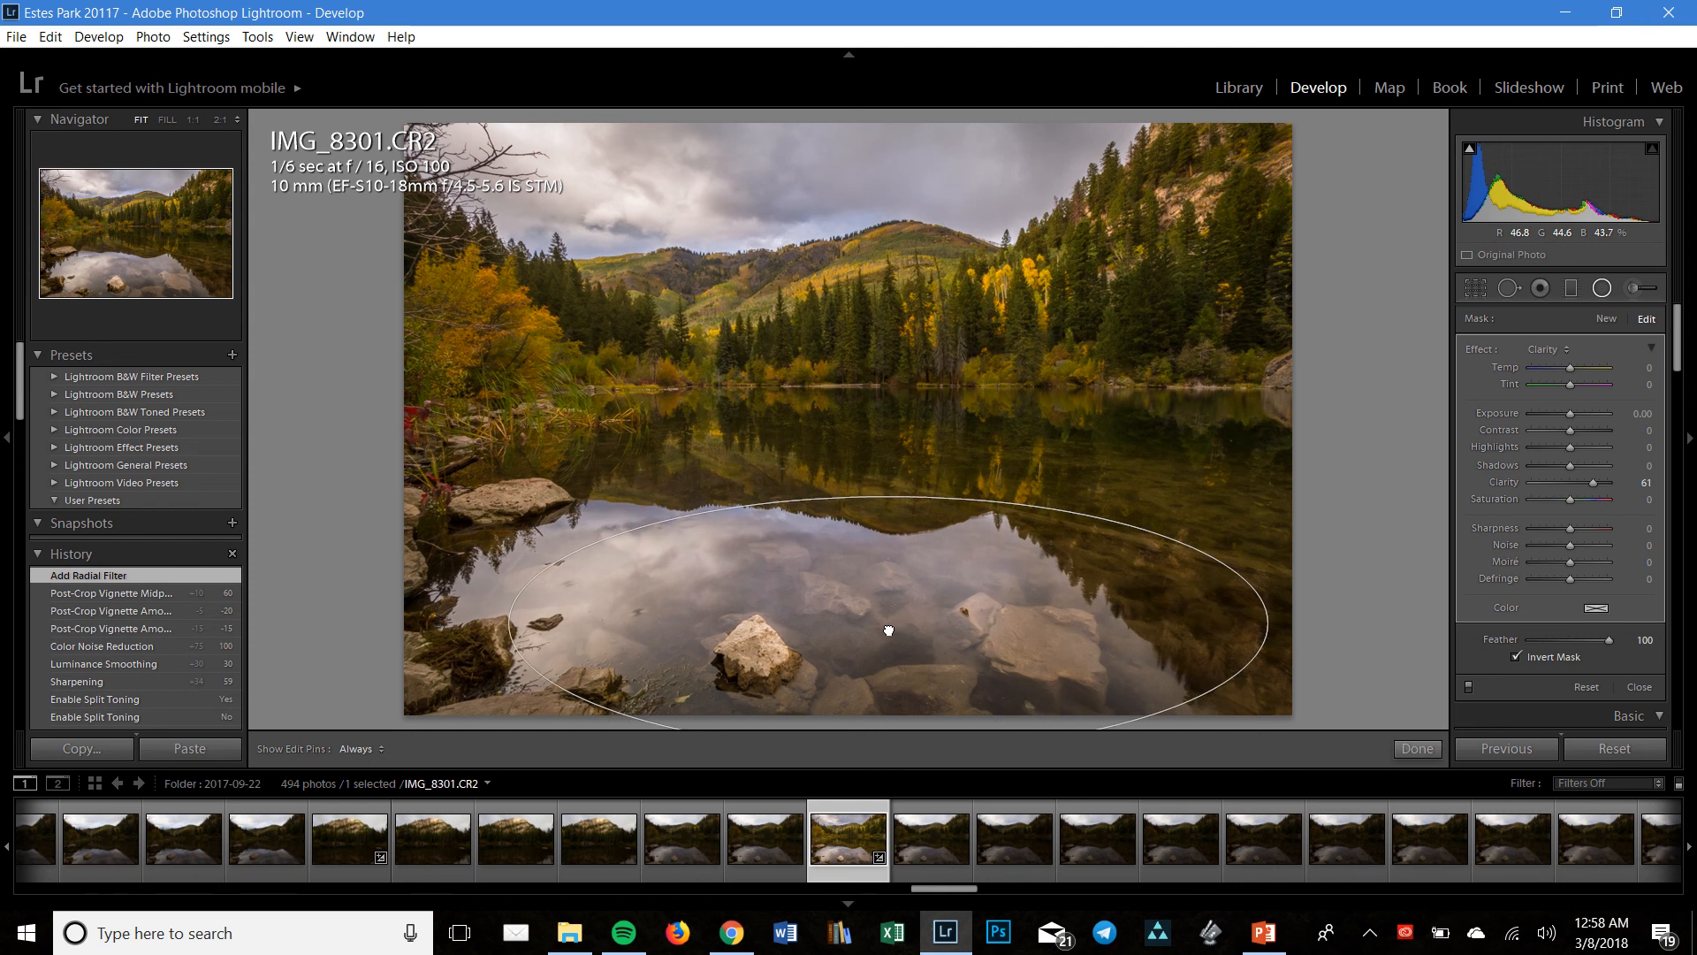
pyautogui.moveTo(1029, 624); pyautogui.dragTo(1029, 624)
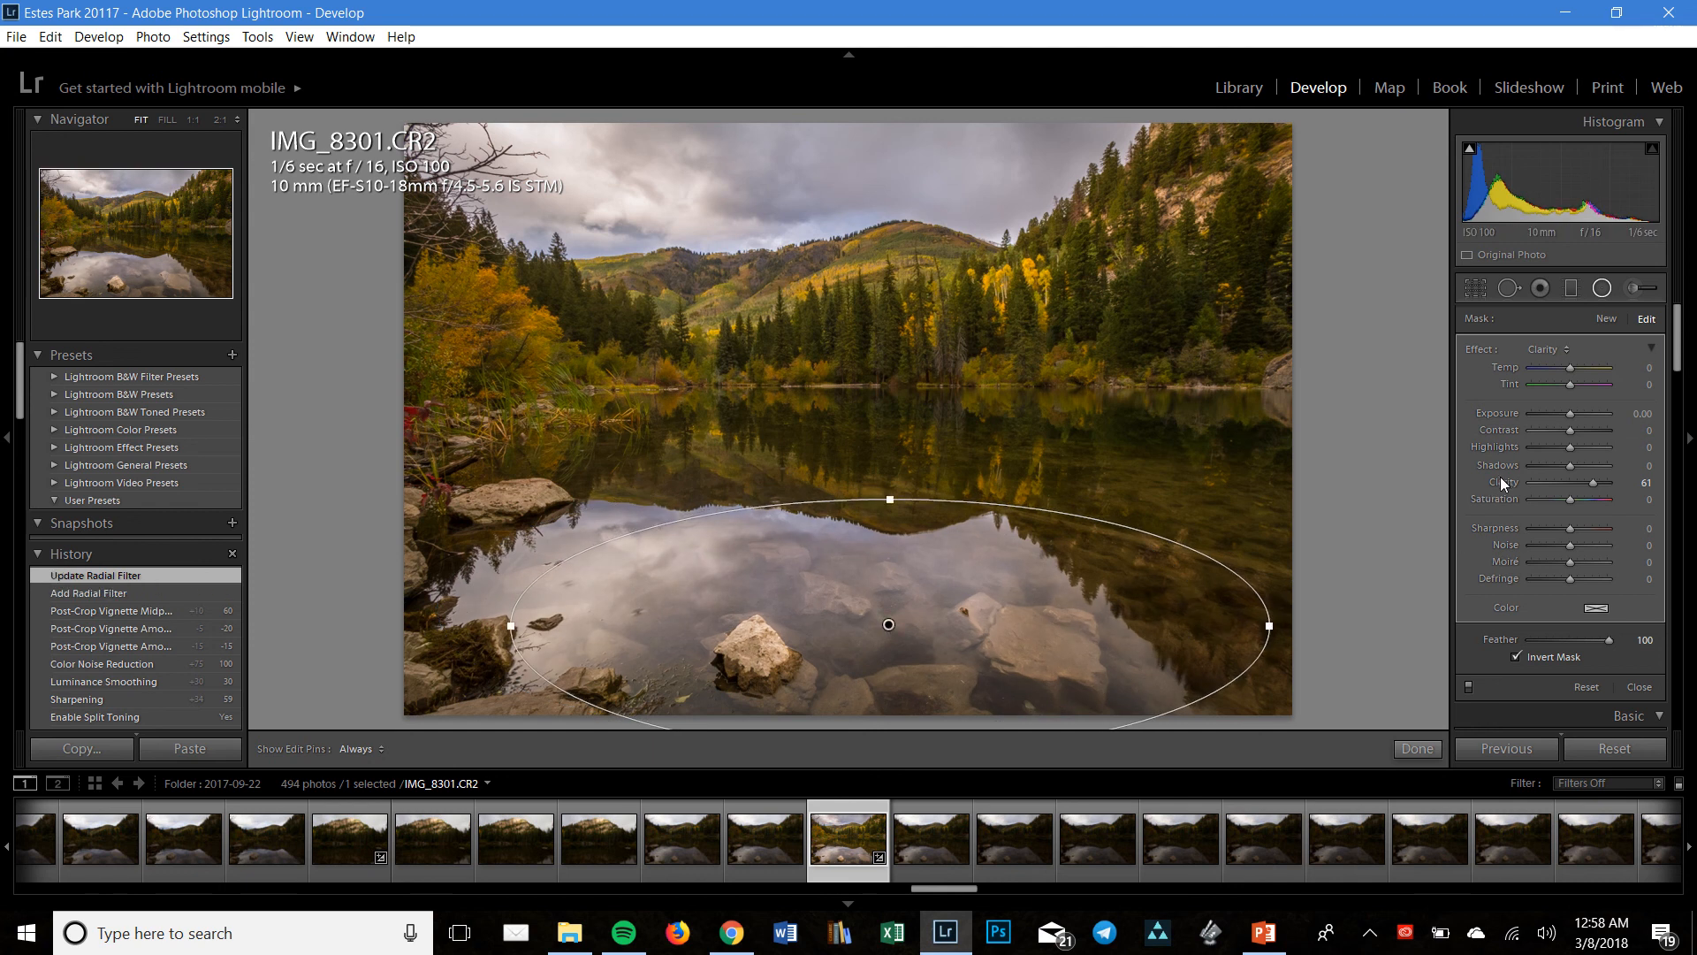
# Set the radial filter's Shadows to 24, Clarity to 15 and Contrast to 0, and inspect the submerged rocks at 1:1
pyautogui.doubleClick(1500, 479)
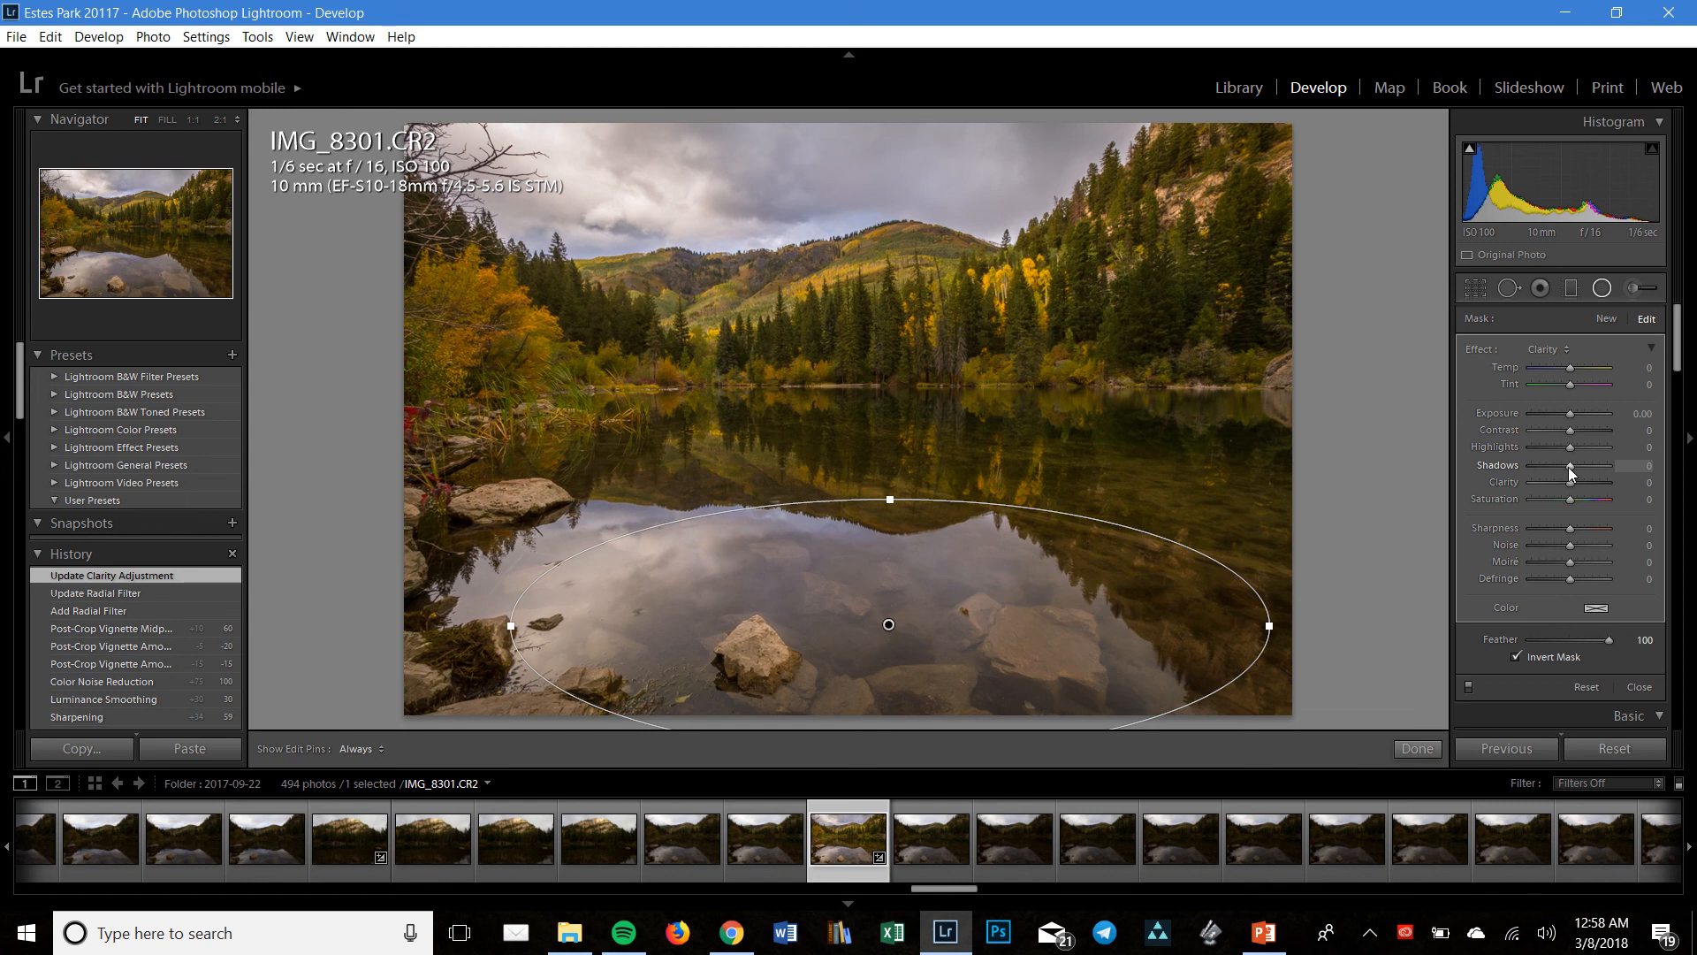
pyautogui.moveTo(1573, 465); pyautogui.dragTo(1579, 467)
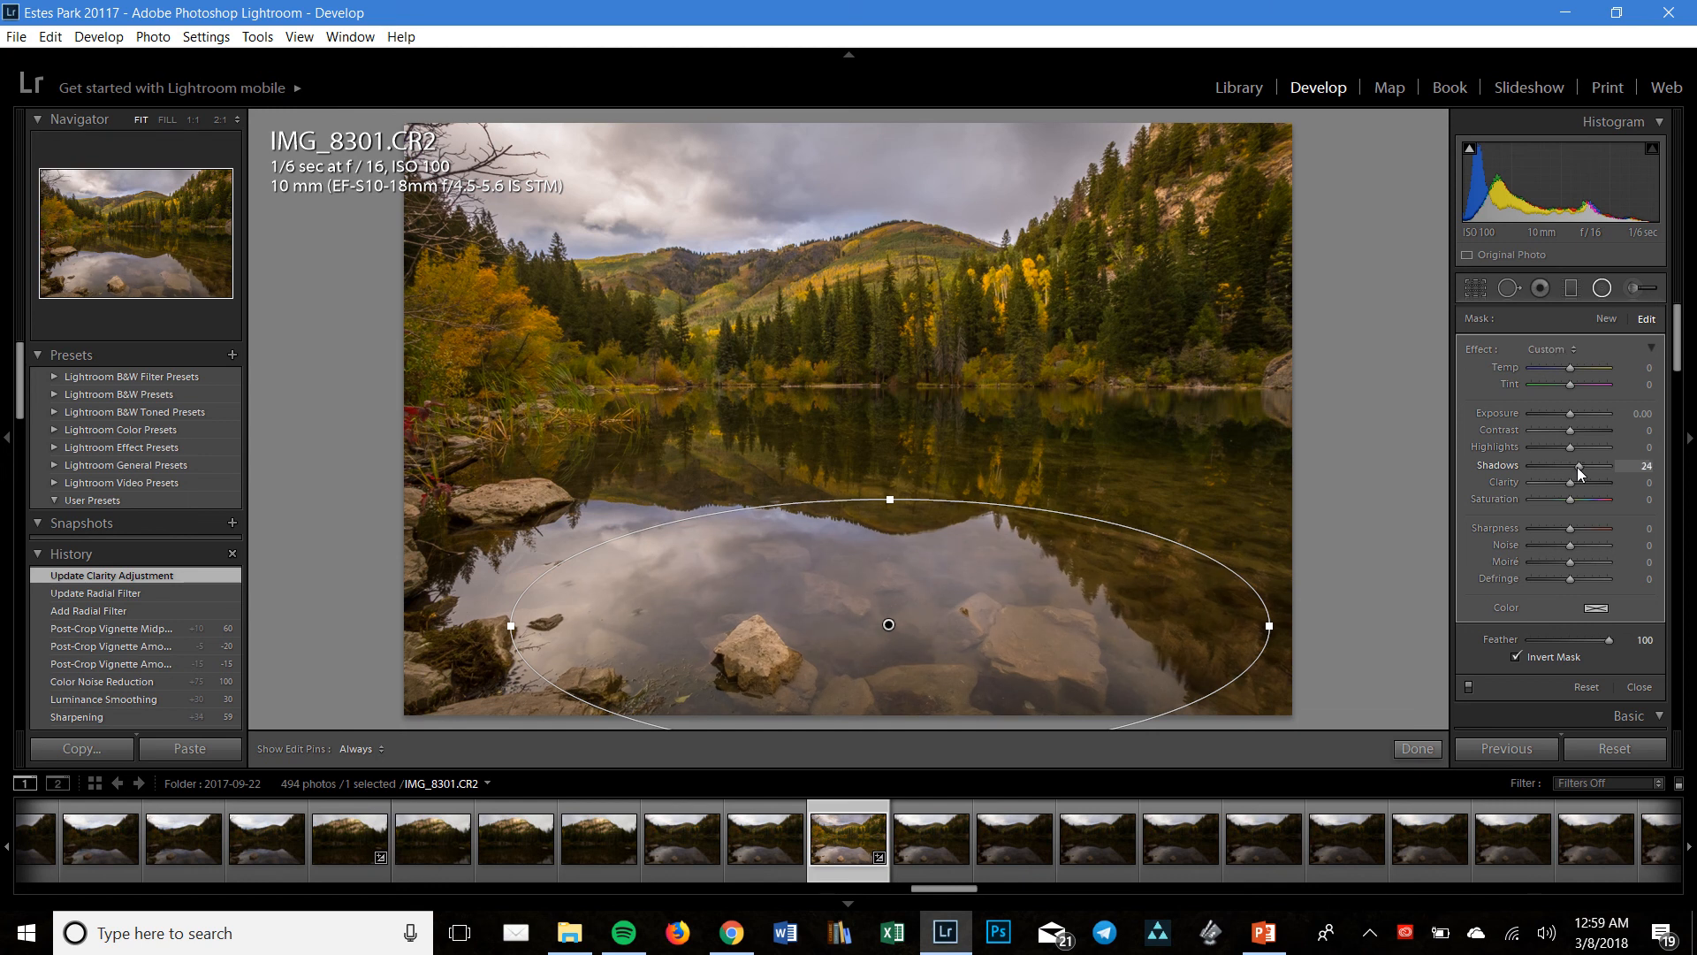
pyautogui.moveTo(1569, 484); pyautogui.dragTo(1573, 485)
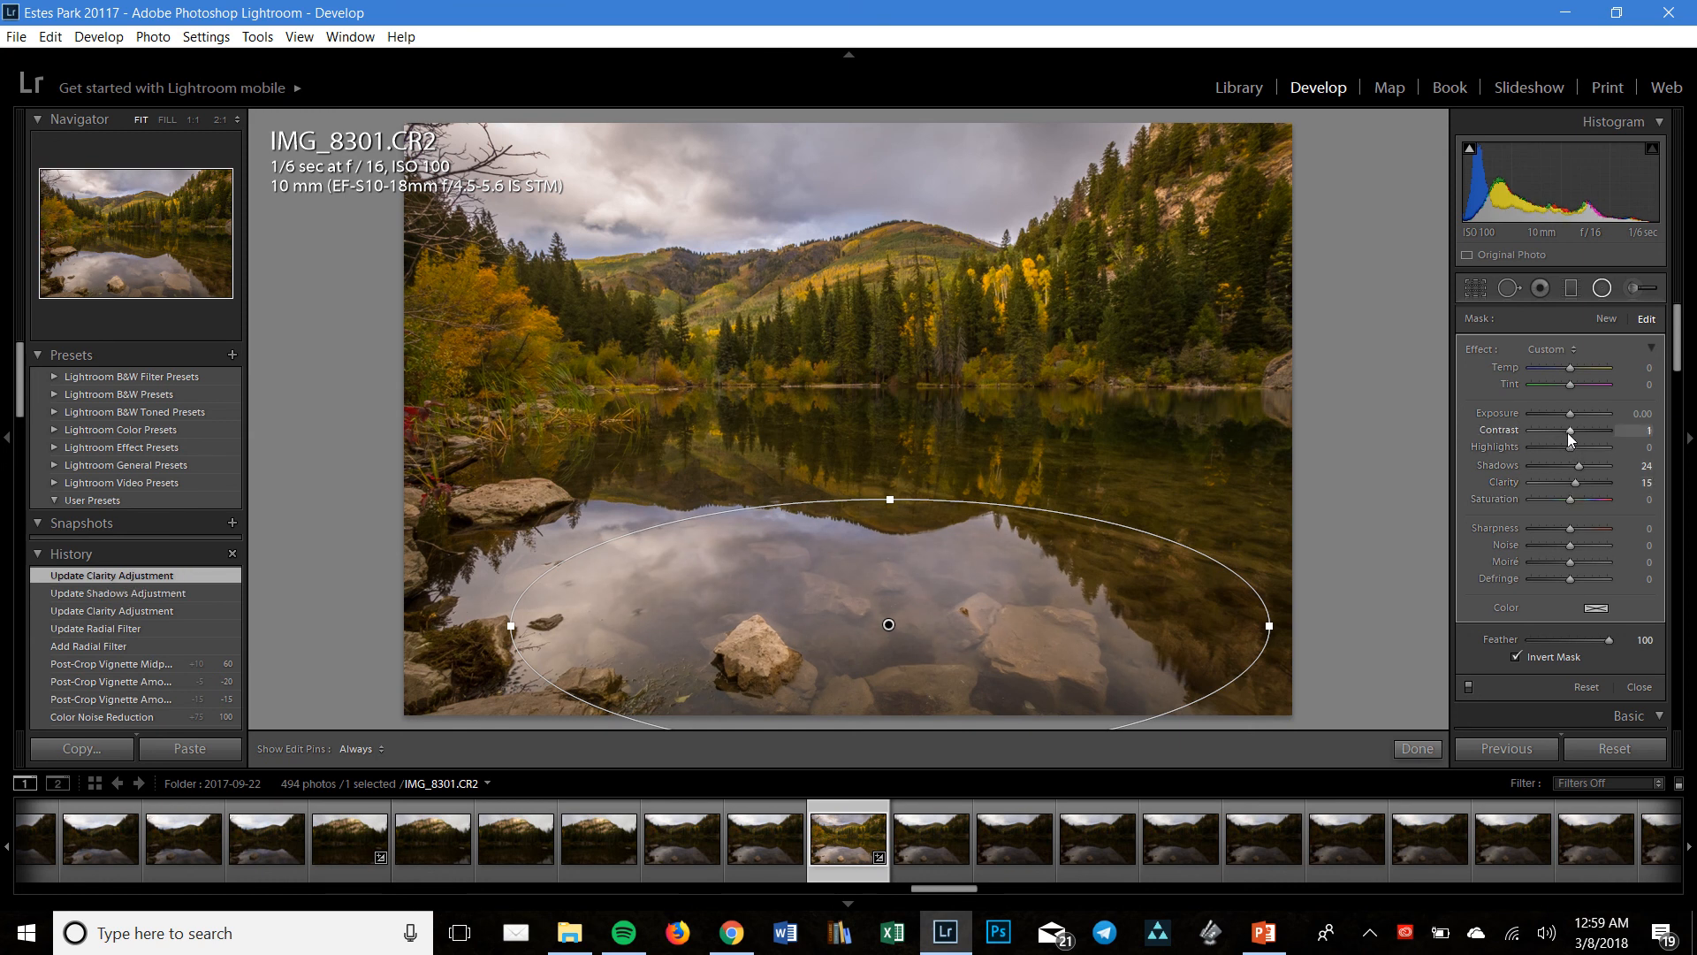
pyautogui.doubleClick(1569, 430)
pyautogui.click(1417, 749)
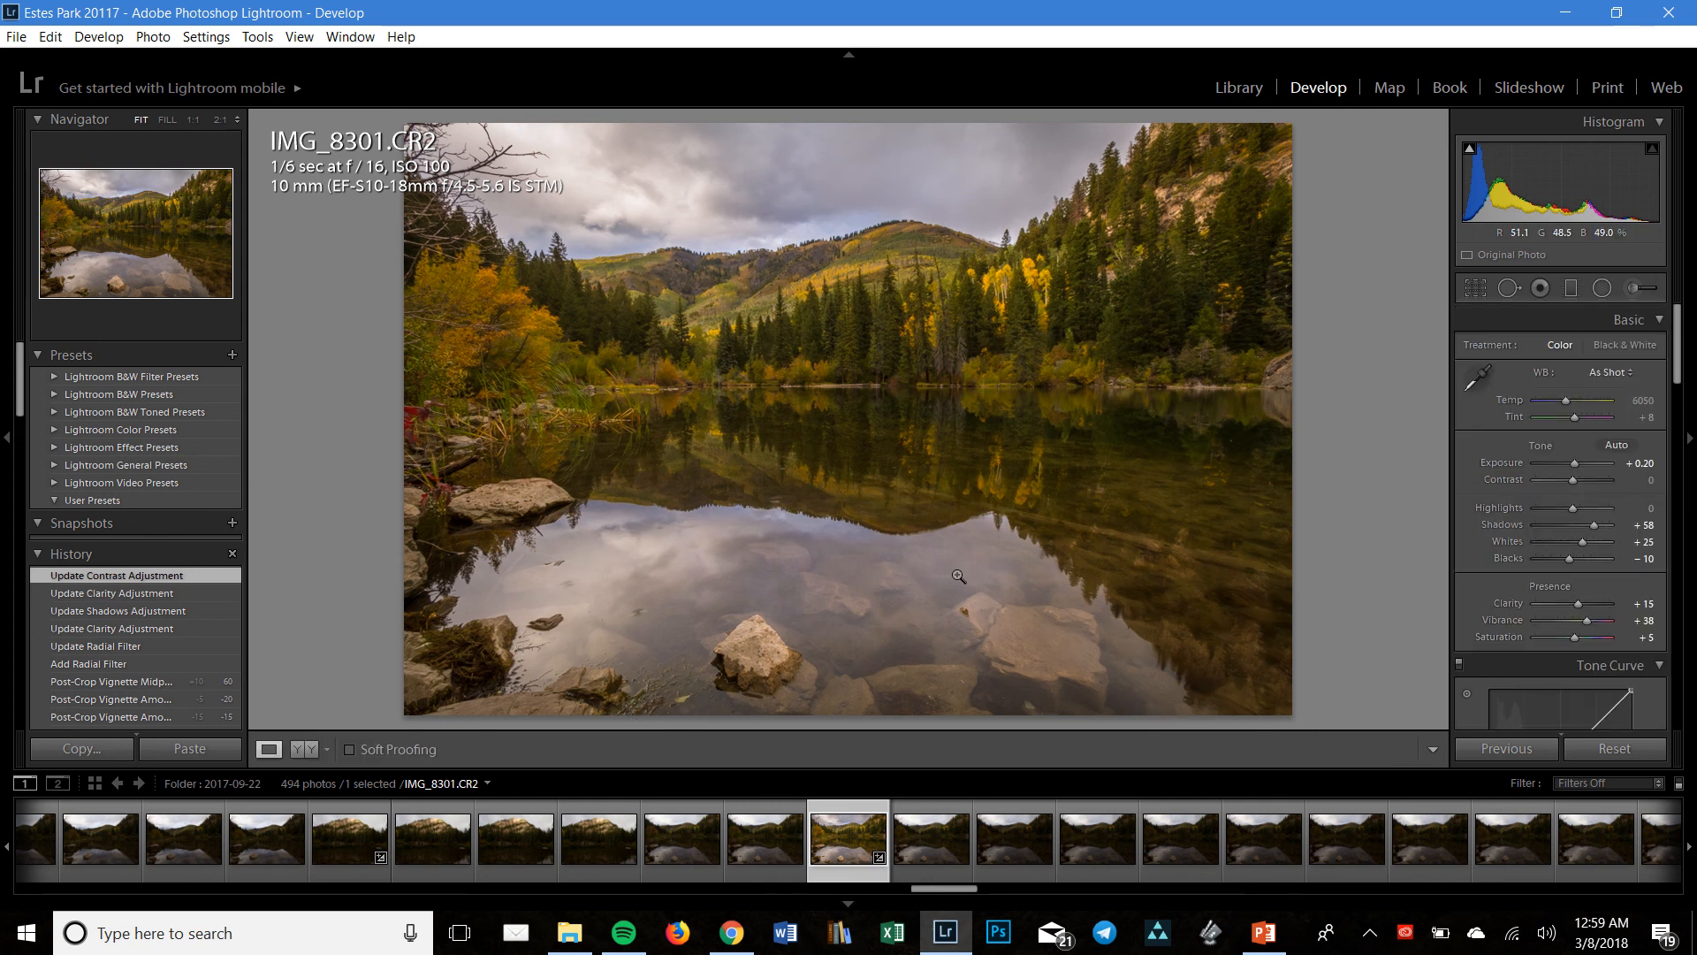
pyautogui.click(833, 615)
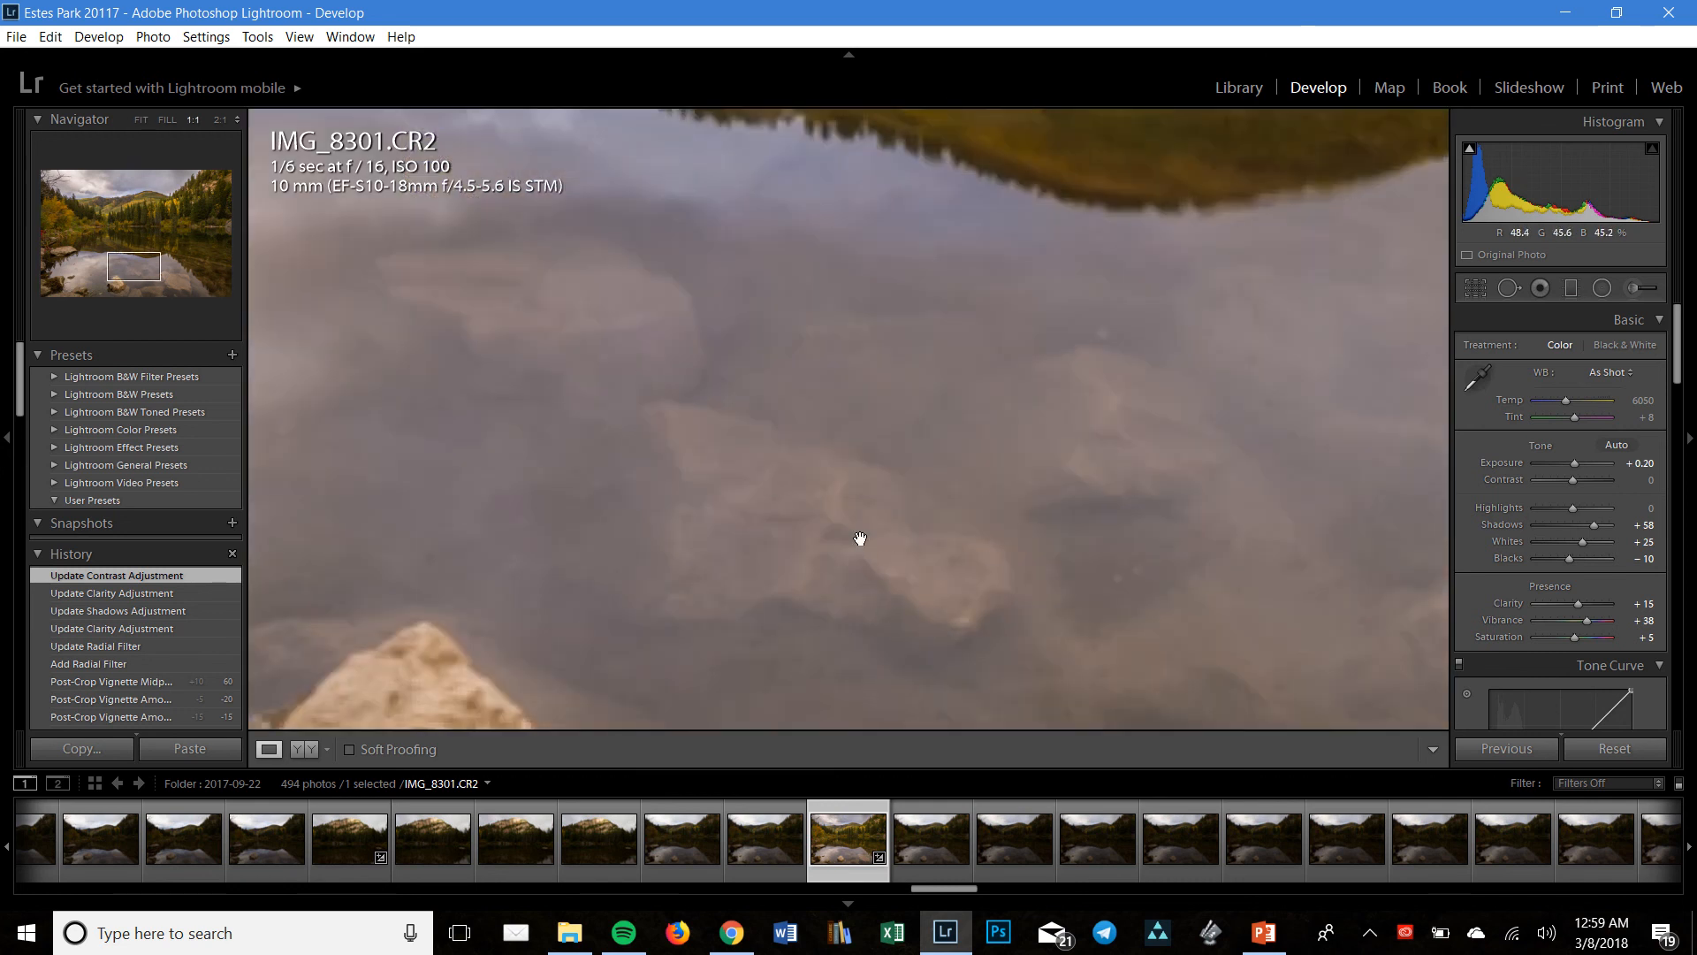
pyautogui.click(955, 543)
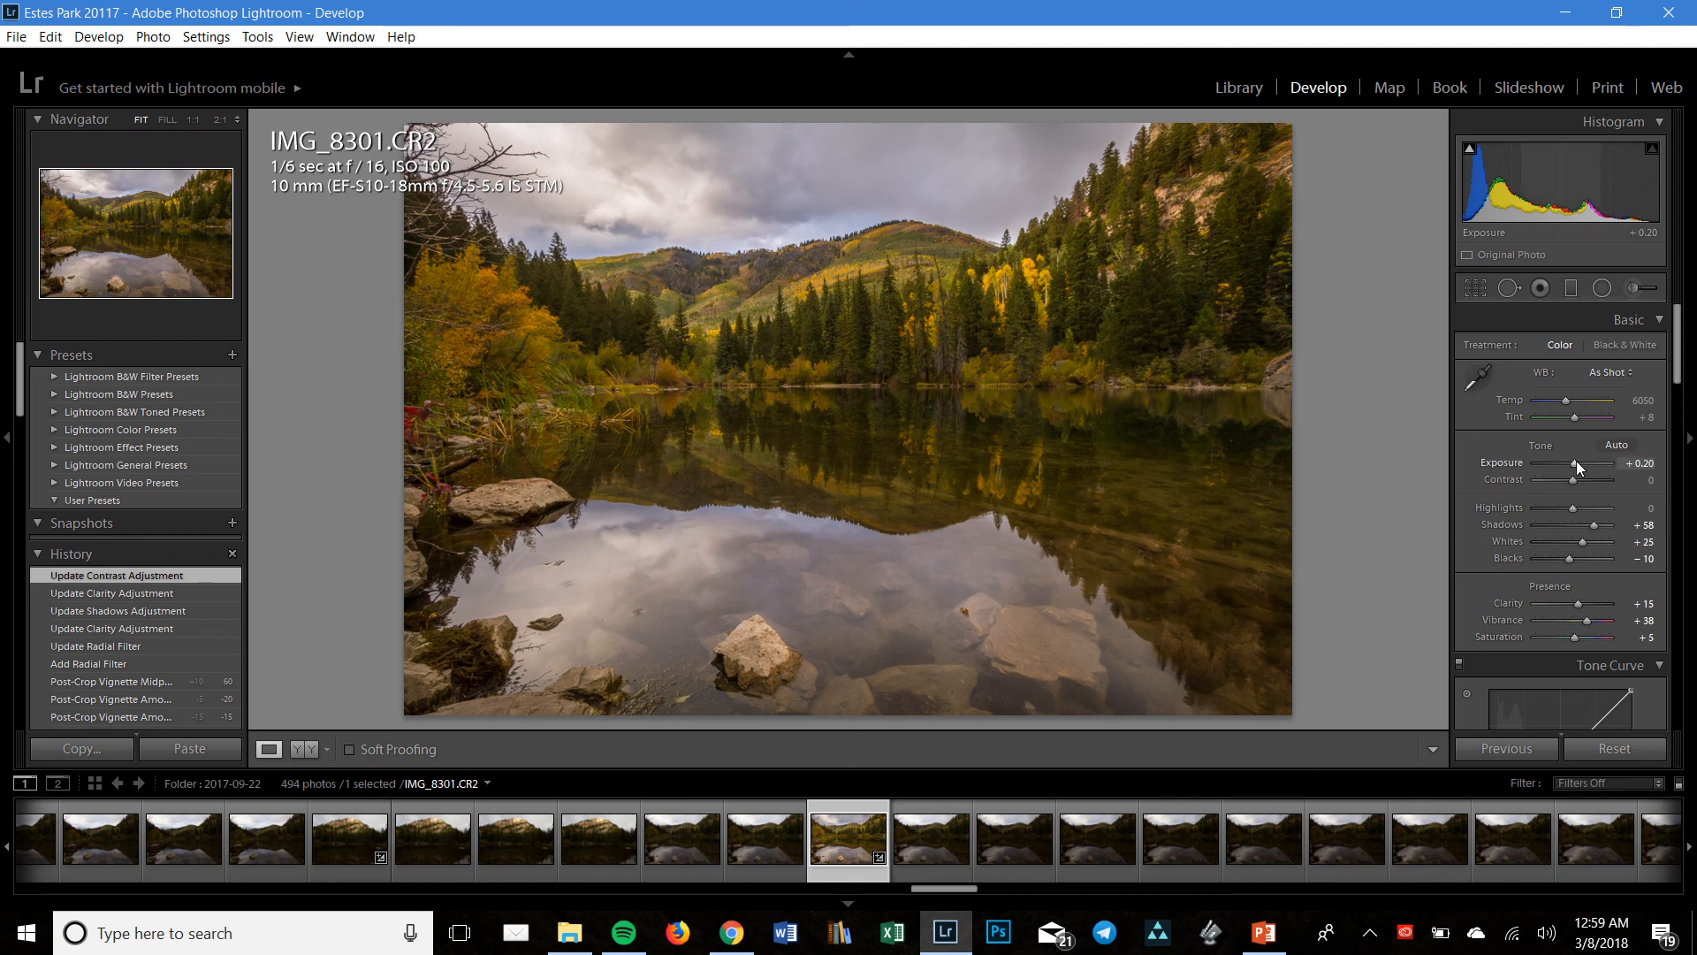
# Raise the photo's overall Exposure to +0.40 and preview the result full screen before returning to editing
pyautogui.press('Up')
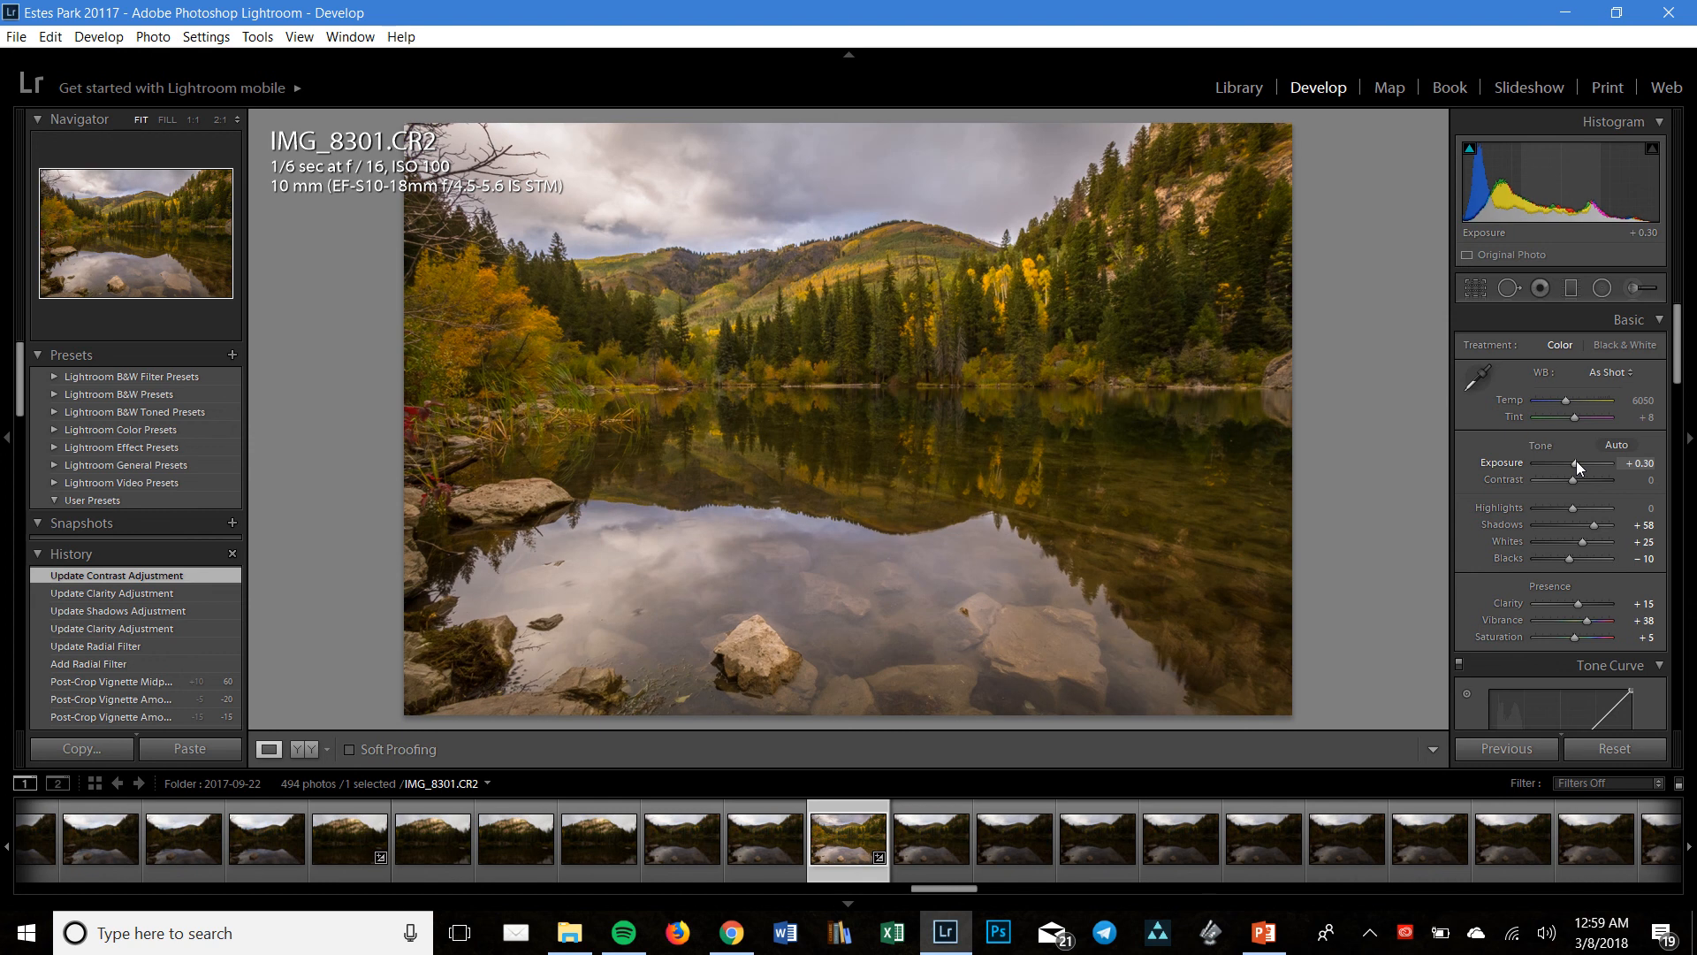
pyautogui.press('Up')
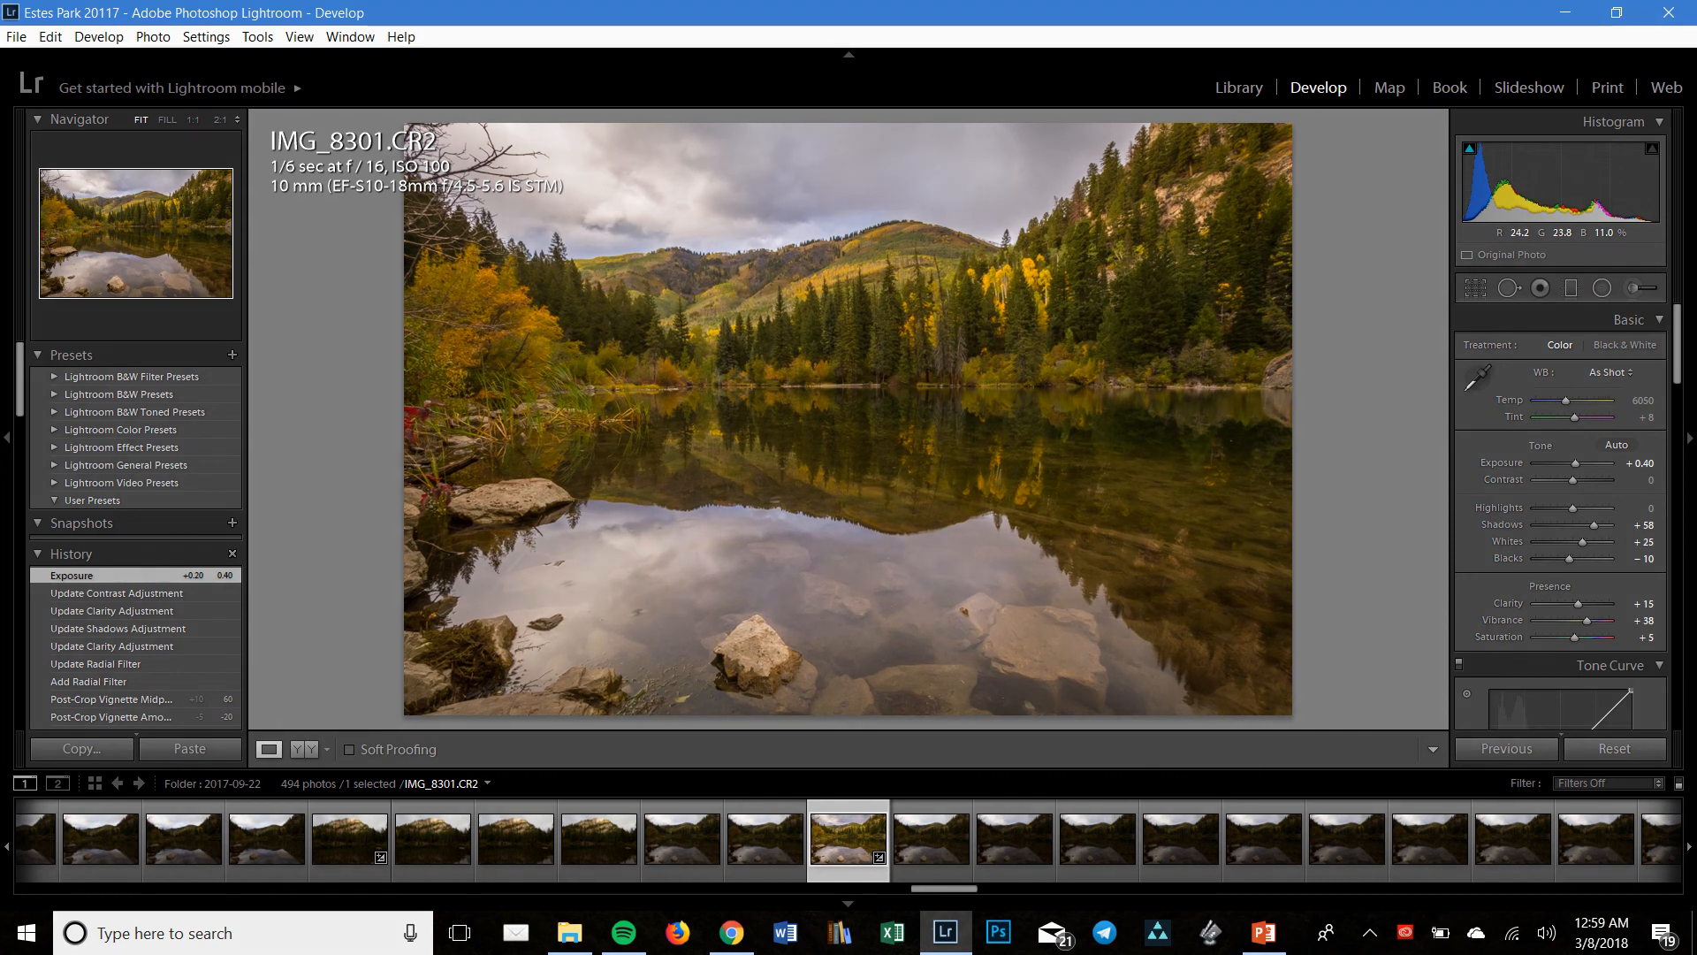
pyautogui.press('f')
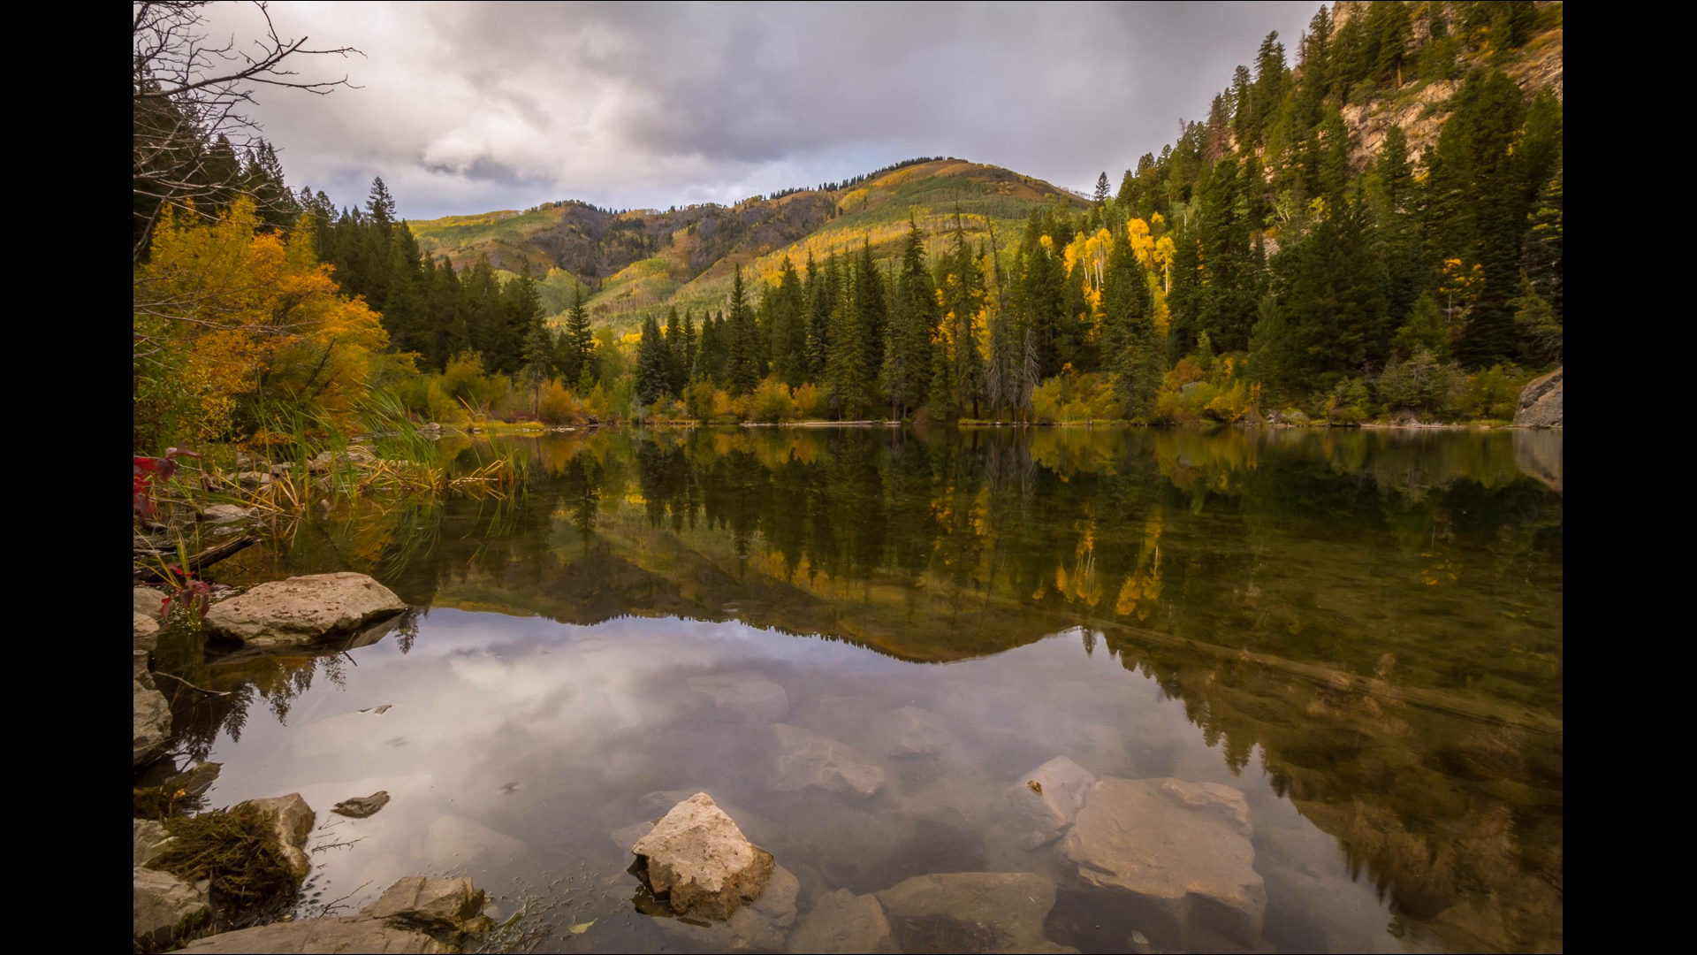
pyautogui.press('f')
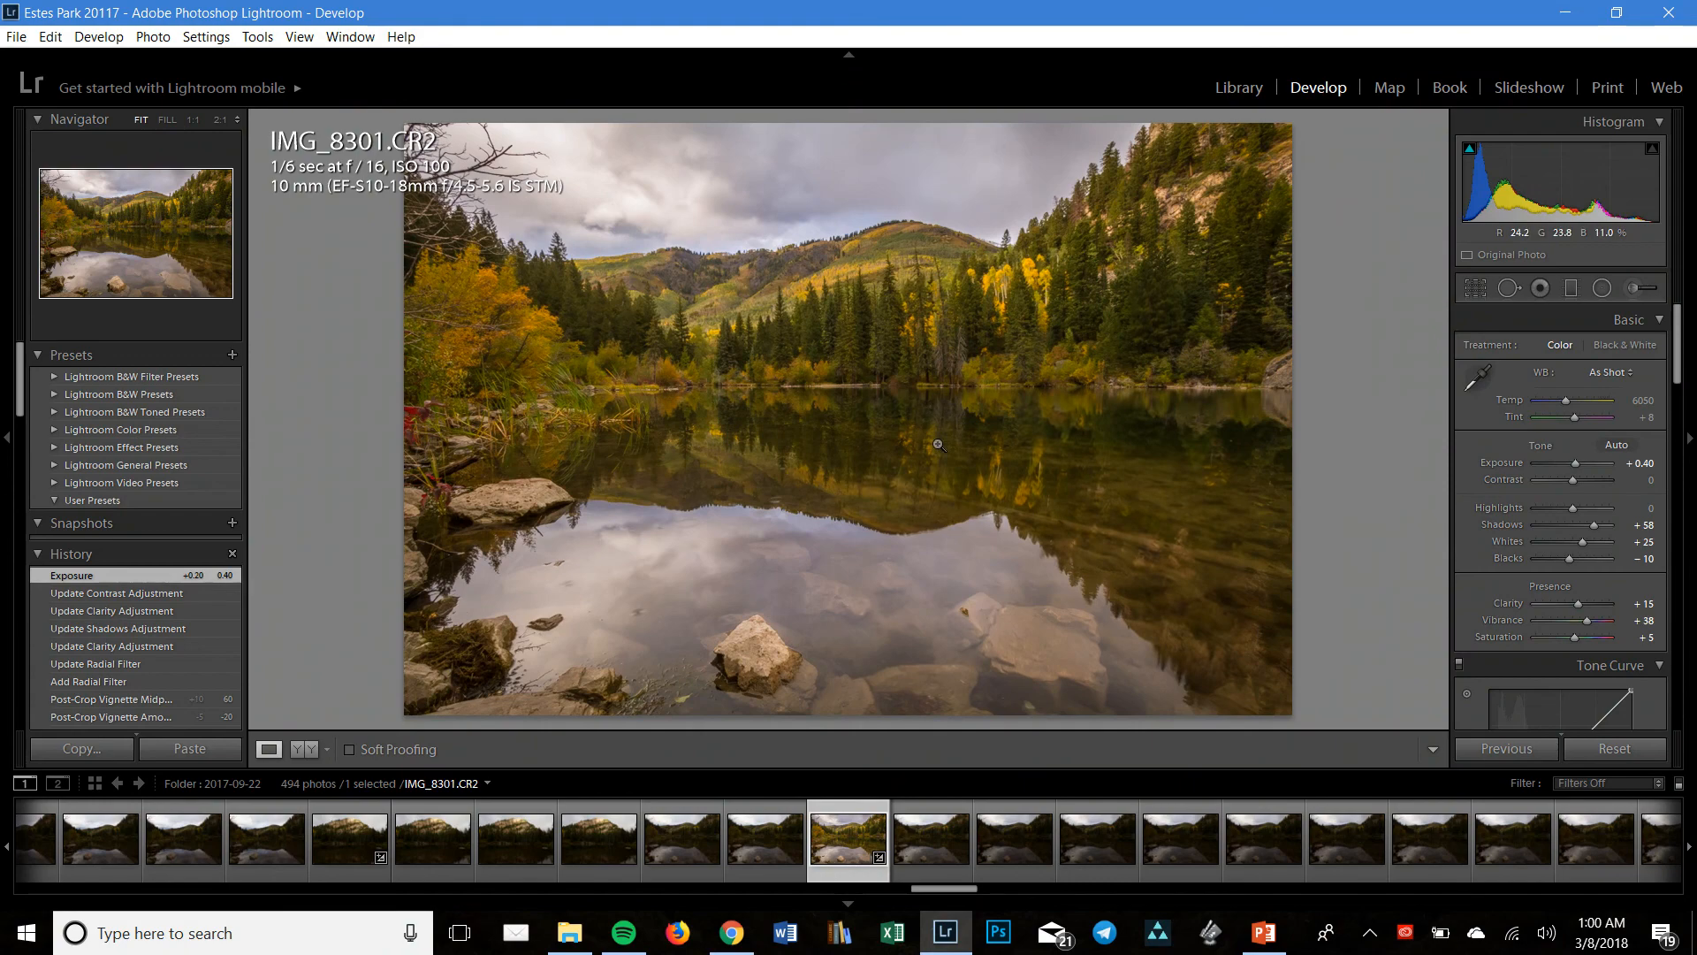